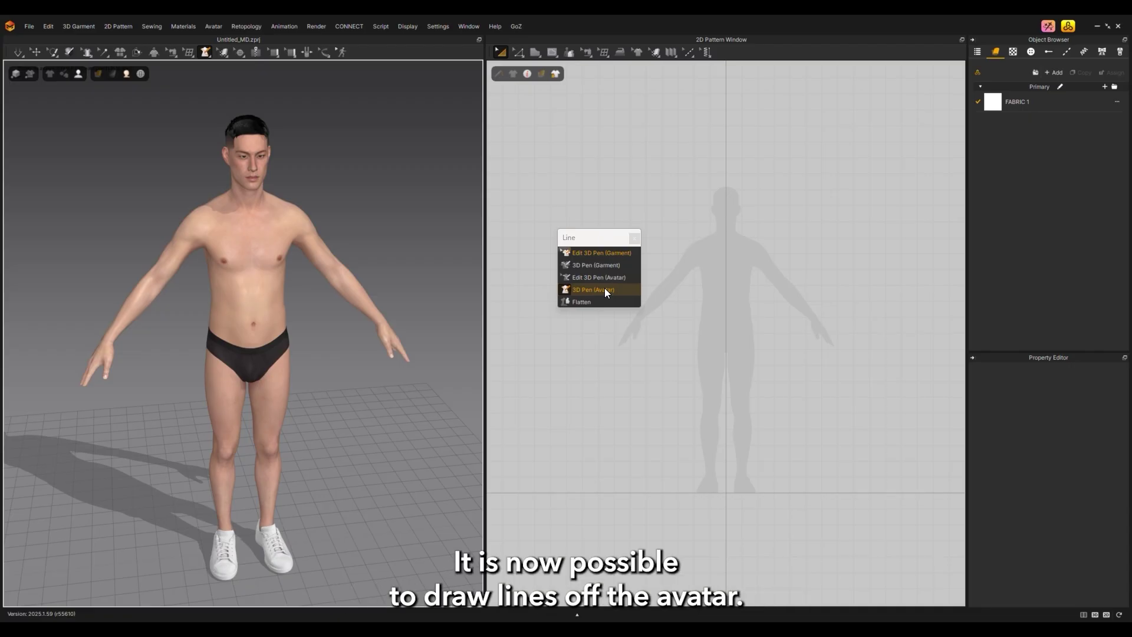
- Draw the avatar's centre-front line with the 3D Pen (Avatar) tool from the base of the neck to just below the navel
{"action": "scroll", "coordinate": [283, 384], "scroll_direction": "up", "scroll_amount": 10}
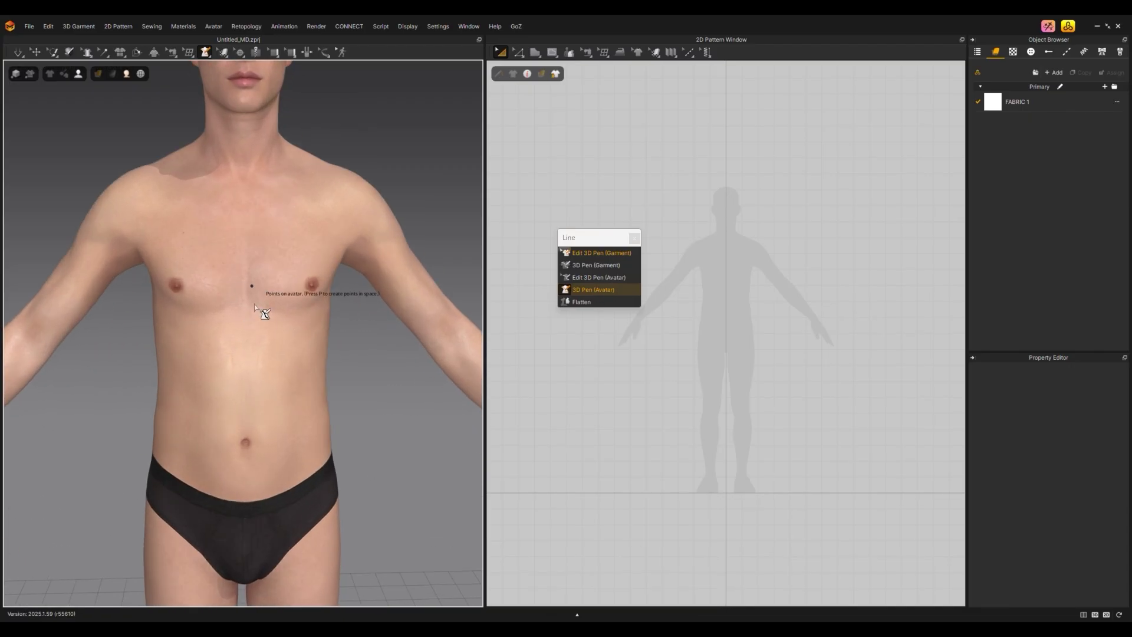
{"action": "left_click", "coordinate": [247, 228]}
{"action": "middle_click_drag", "start_coordinate": [264, 426], "coordinate": [269, 307]}
{"action": "left_click", "coordinate": [253, 425], "text": "shift"}
{"action": "scroll", "coordinate": [236, 414], "scroll_direction": "down", "scroll_amount": 3}
- Close the half-torso outline across the waist, up the side, around the armhole and along the shoulder to the neck, and hide its lengths
{"action": "right_click_drag", "start_coordinate": [227, 410], "coordinate": [230, 370]}
{"action": "left_click", "coordinate": [250, 360]}
{"action": "left_click", "coordinate": [231, 253]}
{"action": "left_click", "coordinate": [212, 354], "text": "ctrl"}
{"action": "left_click", "coordinate": [272, 344]}
{"action": "left_click", "coordinate": [230, 370]}
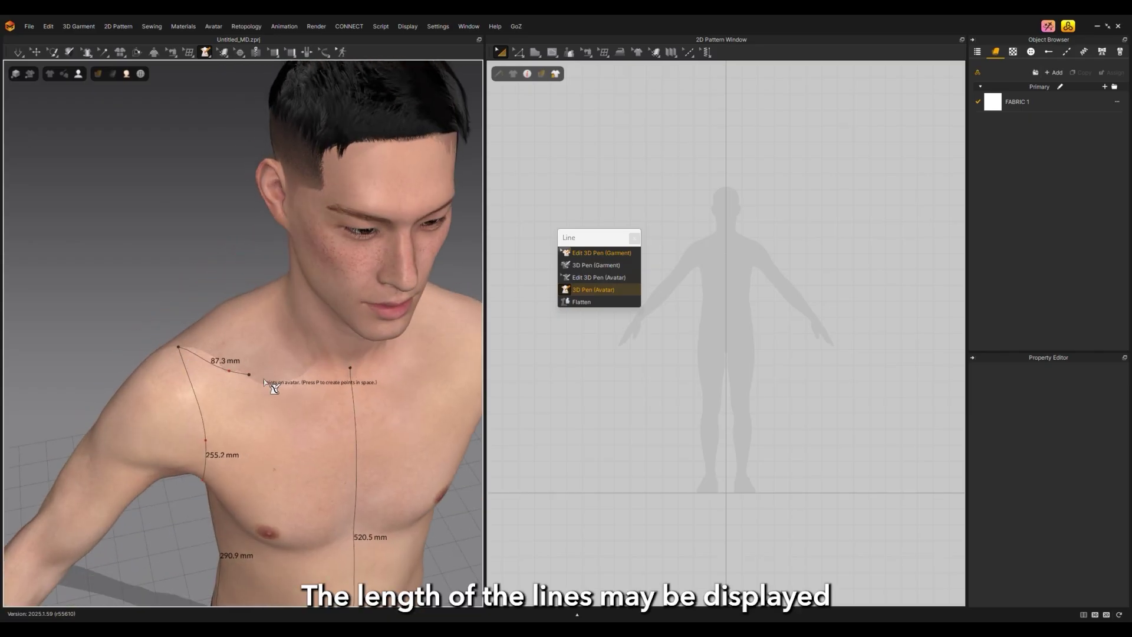
{"action": "left_click", "coordinate": [351, 369]}
{"action": "scroll", "coordinate": [351, 369], "scroll_direction": "down", "scroll_amount": 5}
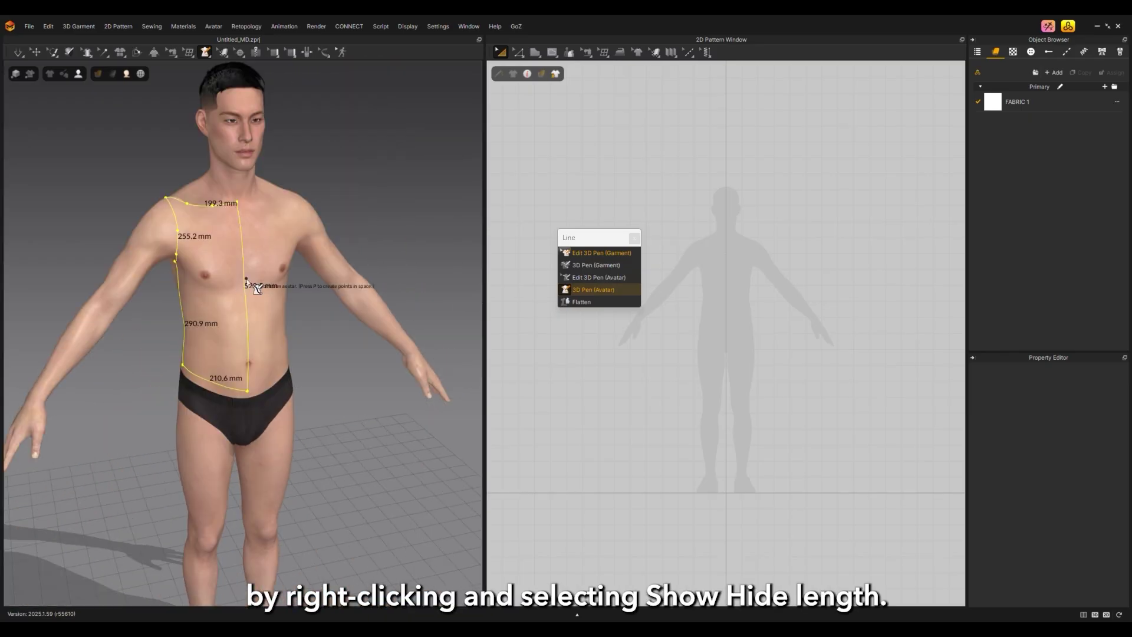
{"action": "right_click", "coordinate": [248, 330]}
{"action": "left_click", "coordinate": [261, 380]}
- Draw a skirt panel in 3D space below the torso outline, with a side about 754 mm long and a hem about 451 mm wide
{"action": "right_click_drag", "start_coordinate": [292, 356], "coordinate": [140, 354]}
{"action": "middle_click_drag", "start_coordinate": [157, 381], "coordinate": [171, 385]}
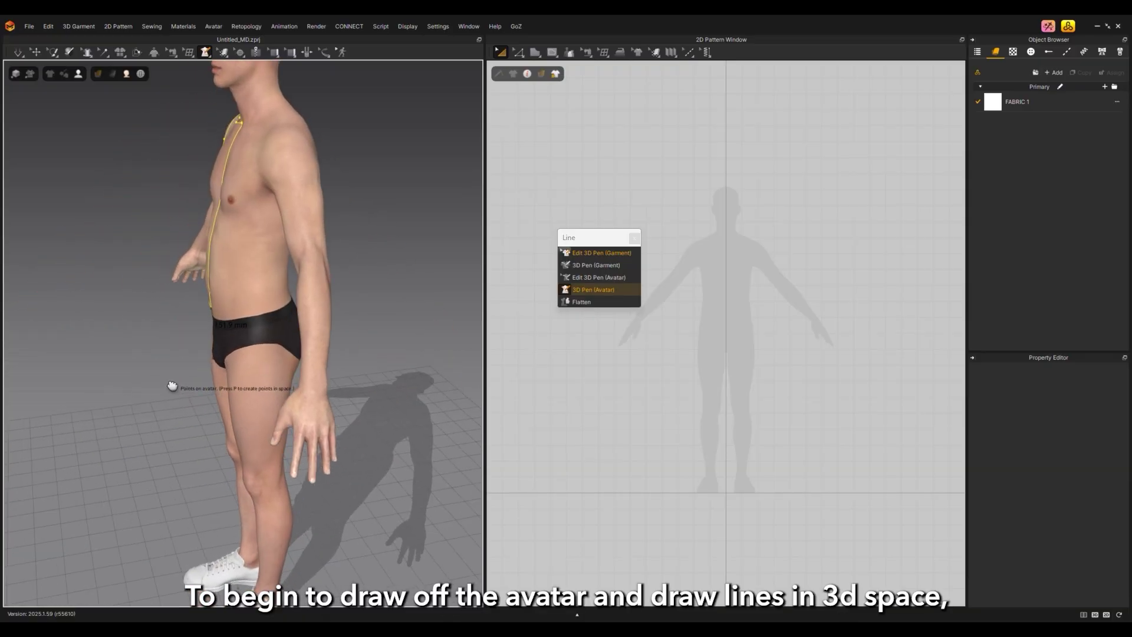
{"action": "key", "text": "p"}
{"action": "right_click_drag", "start_coordinate": [182, 493], "coordinate": [221, 479]}
{"action": "left_click", "coordinate": [165, 429], "text": "ctrl"}
{"action": "right_click_drag", "start_coordinate": [165, 429], "coordinate": [294, 424]}
{"action": "right_click_drag", "start_coordinate": [219, 494], "coordinate": [226, 426]}
{"action": "left_click", "coordinate": [237, 216]}
{"action": "right_click_drag", "start_coordinate": [289, 383], "coordinate": [248, 395]}
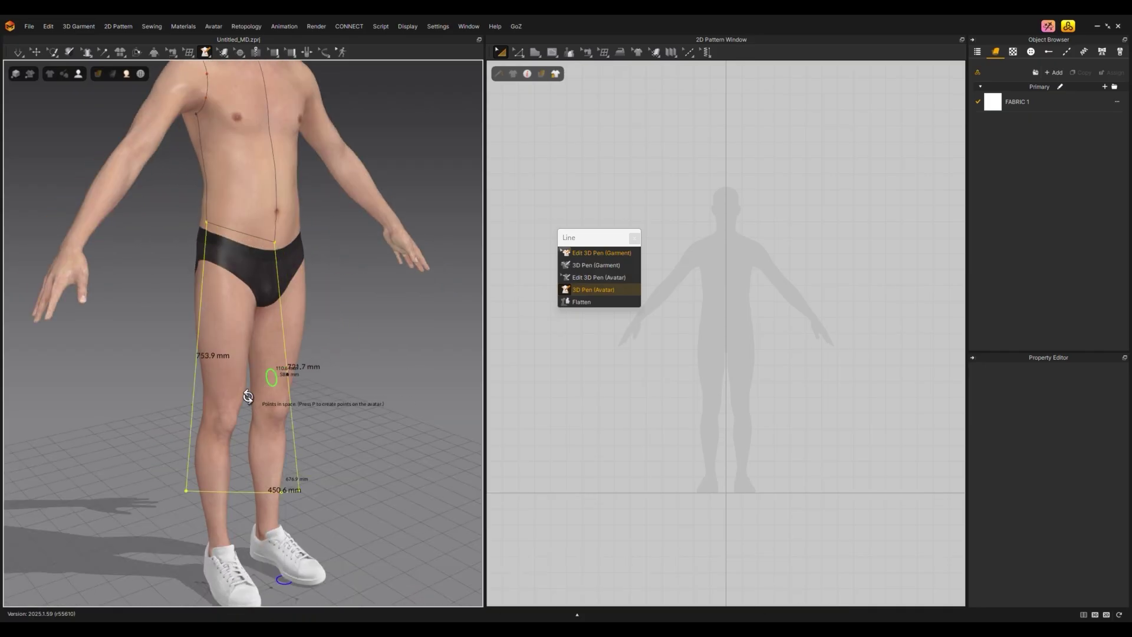
{"action": "middle_click_drag", "start_coordinate": [248, 395], "coordinate": [246, 319]}
- Curve the front skirt panel's straight hem outward around the legs with Edit 3D Pen (Avatar)
{"action": "left_click", "coordinate": [600, 272]}
{"action": "right_click_drag", "start_coordinate": [254, 425], "coordinate": [276, 399]}
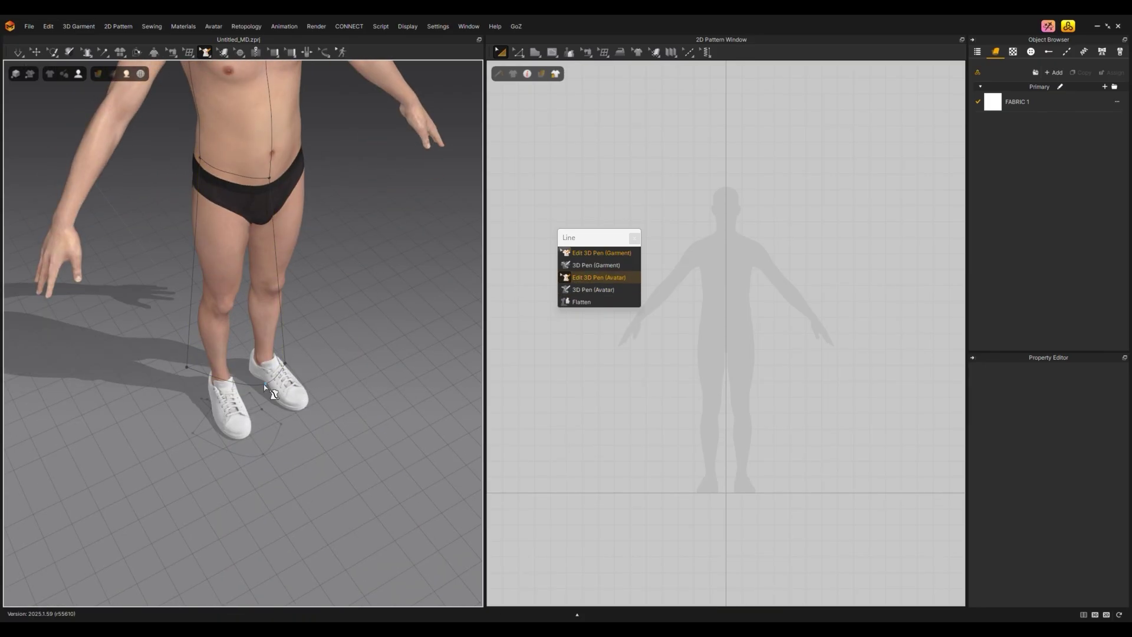
{"action": "right_click_drag", "start_coordinate": [234, 394], "coordinate": [262, 328]}
{"action": "middle_click_drag", "start_coordinate": [262, 328], "coordinate": [274, 387]}
- Draw the upper-sleeve lines on the avatar's right arm from the shoulder point down to the elbow with 3D Pen (Avatar)
{"action": "left_click", "coordinate": [593, 289]}
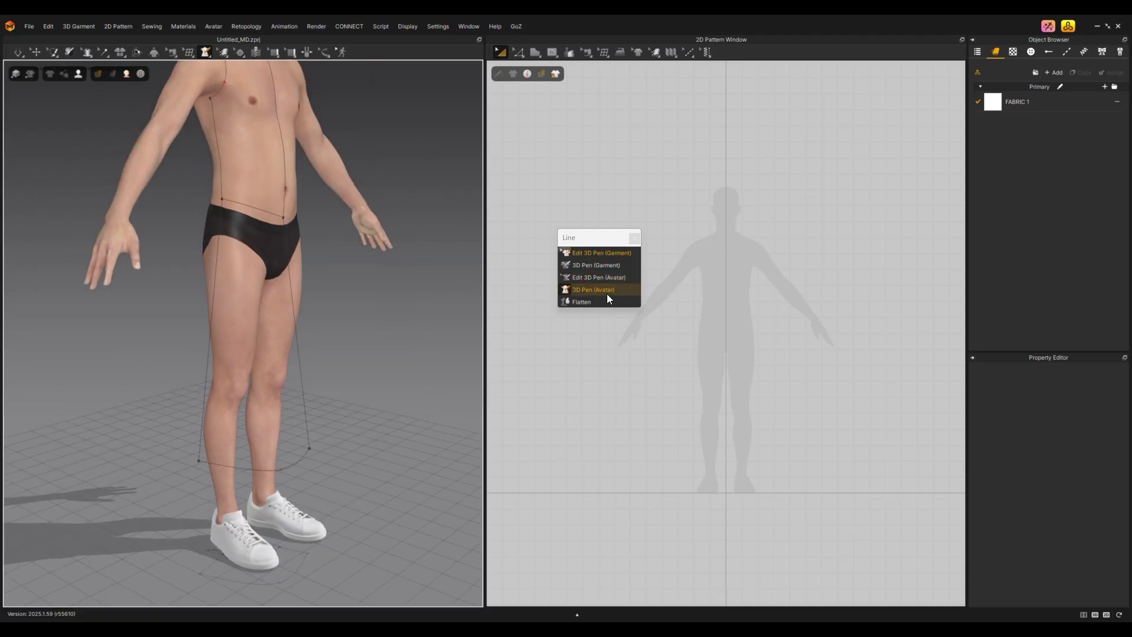
{"action": "middle_click_drag", "start_coordinate": [259, 177], "coordinate": [295, 330]}
{"action": "right_click_drag", "start_coordinate": [212, 248], "coordinate": [277, 306]}
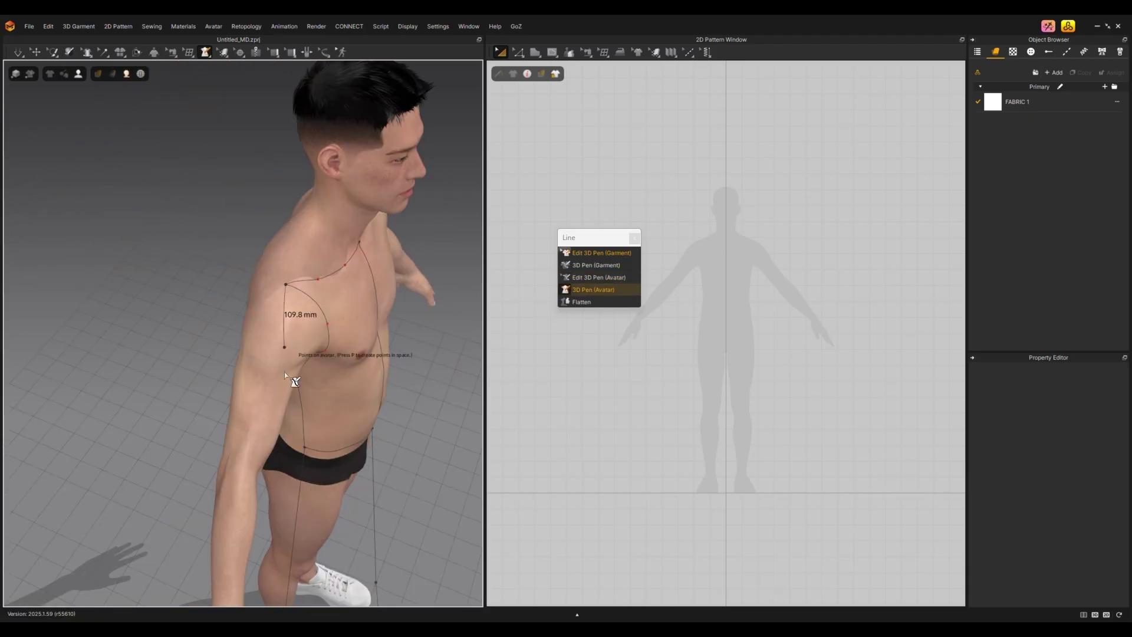
{"action": "right_click_drag", "start_coordinate": [282, 376], "coordinate": [371, 426]}
{"action": "left_click", "coordinate": [301, 352]}
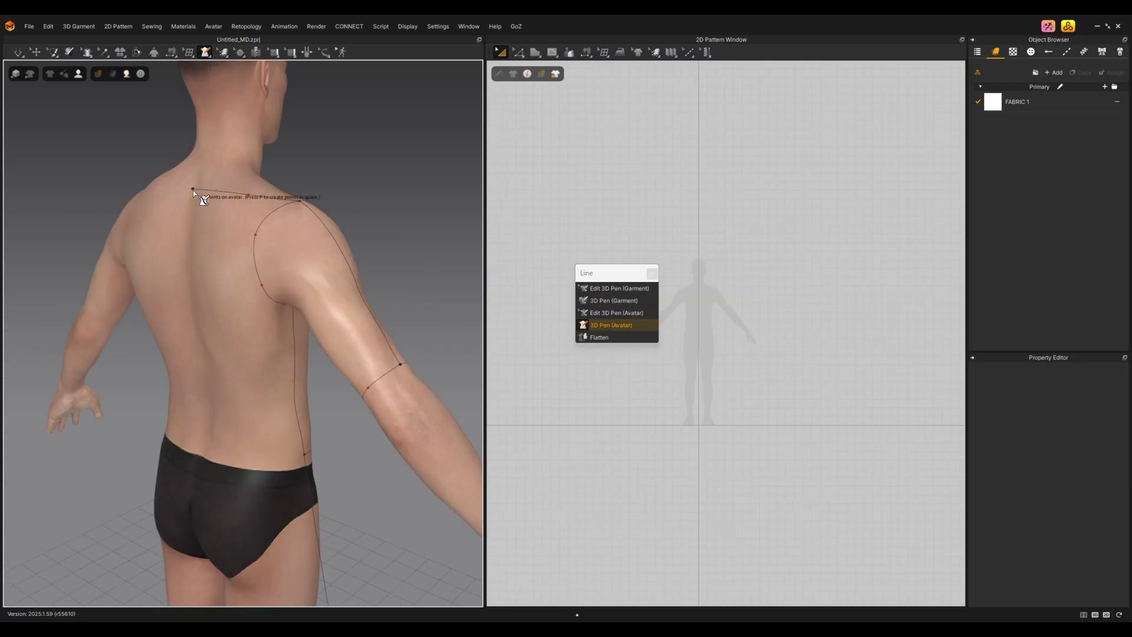
- Draw the back half-torso outline from the shoulder to the nape, down the centre back and along the waist to the side
{"action": "right_click_drag", "start_coordinate": [175, 275], "coordinate": [114, 282]}
{"action": "key", "text": "p"}
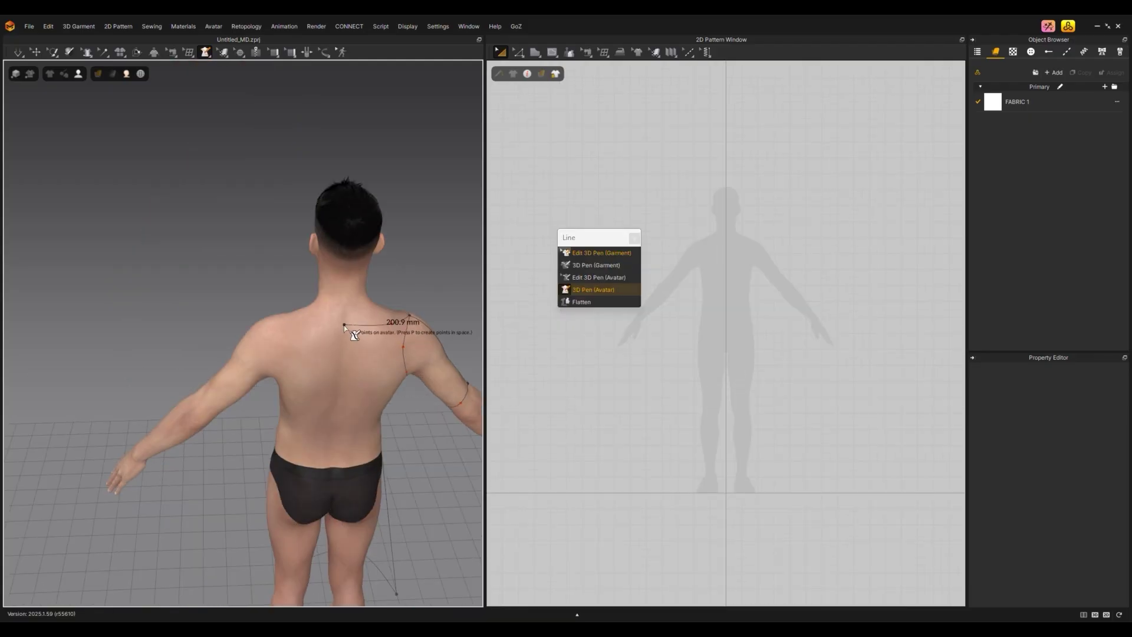
{"action": "left_click", "coordinate": [345, 326]}
{"action": "right_click_drag", "start_coordinate": [344, 325], "coordinate": [327, 336]}
{"action": "left_click", "coordinate": [322, 424]}
{"action": "mouse_move", "coordinate": [322, 425]}
{"action": "right_mouse_down"}
{"action": "mouse_move", "coordinate": [293, 421]}
{"action": "mouse_move", "coordinate": [299, 390]}
{"action": "mouse_move", "coordinate": [205, 382]}
{"action": "mouse_move", "coordinate": [308, 374]}
{"action": "mouse_move", "coordinate": [276, 354]}
{"action": "mouse_move", "coordinate": [321, 359]}
{"action": "mouse_move", "coordinate": [317, 403]}
{"action": "right_mouse_up"}
{"action": "left_click", "coordinate": [348, 434]}
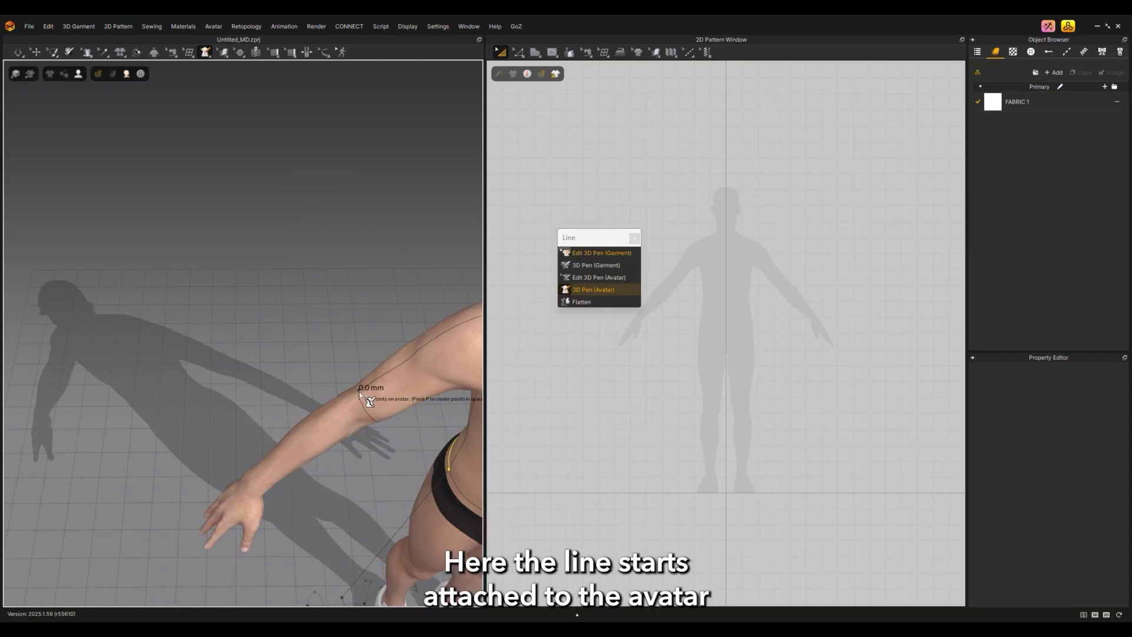
- Draw the sleeve flare from the elbow into 3D space, starting with a line about 309 mm long and framing the forearm with four edges
{"action": "right_click_drag", "start_coordinate": [299, 408], "coordinate": [289, 369]}
{"action": "key", "text": "p"}
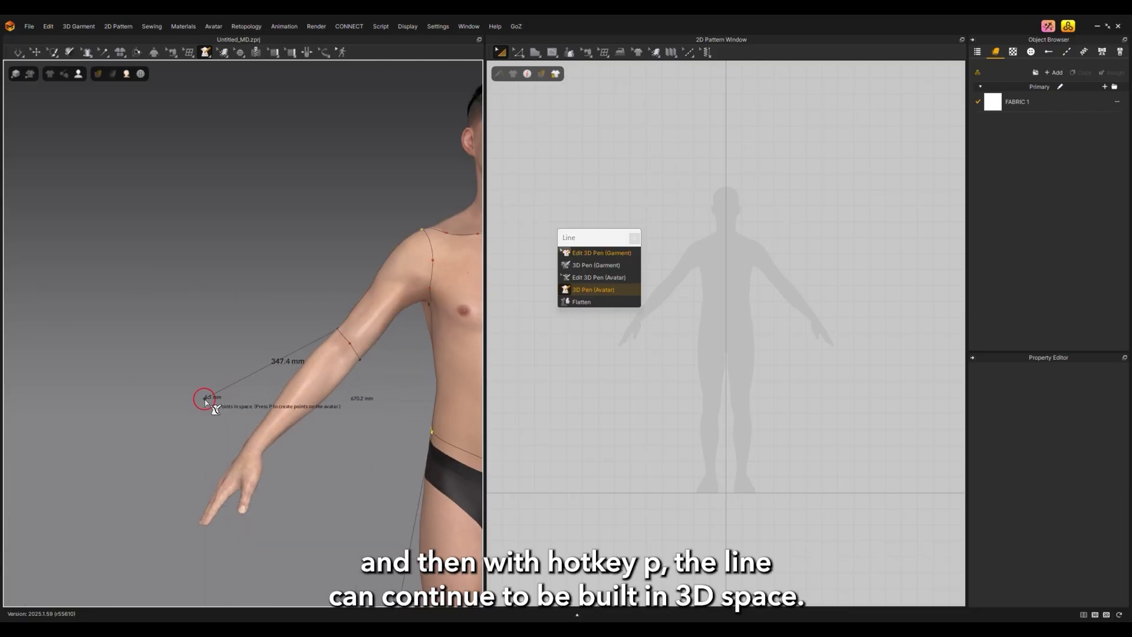
{"action": "right_click_drag", "start_coordinate": [223, 400], "coordinate": [163, 494]}
{"action": "right_click_drag", "start_coordinate": [305, 399], "coordinate": [152, 483]}
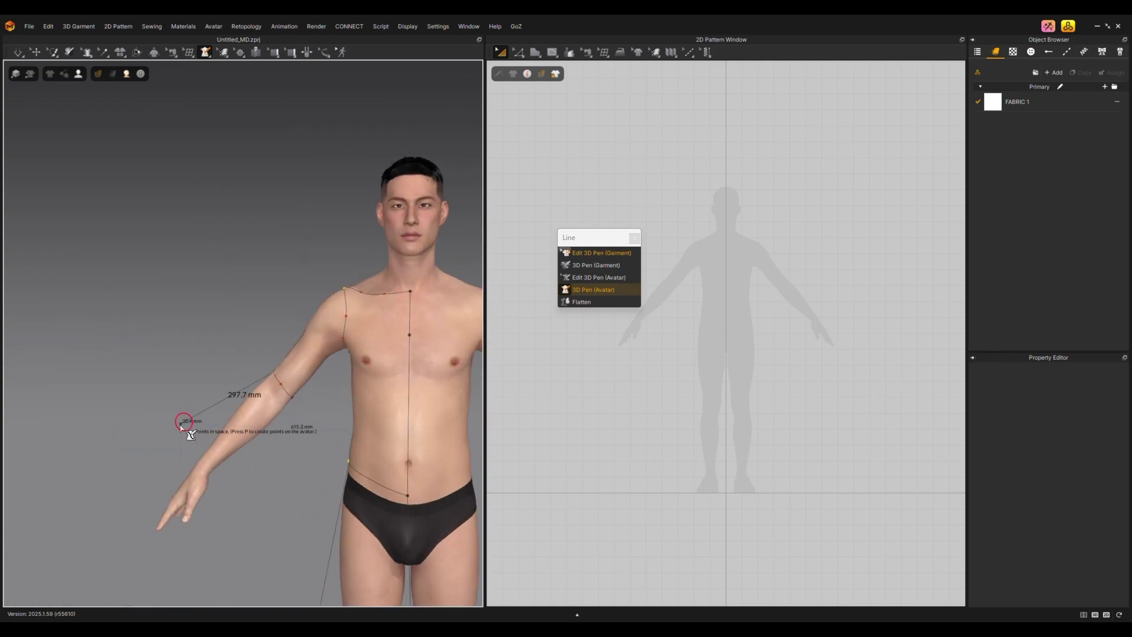
{"action": "left_click", "coordinate": [177, 426]}
{"action": "right_click_drag", "start_coordinate": [177, 425], "coordinate": [283, 359]}
{"action": "left_click", "coordinate": [431, 324]}
{"action": "right_click_drag", "start_coordinate": [431, 324], "coordinate": [253, 395]}
{"action": "right_click_drag", "start_coordinate": [316, 315], "coordinate": [286, 387]}
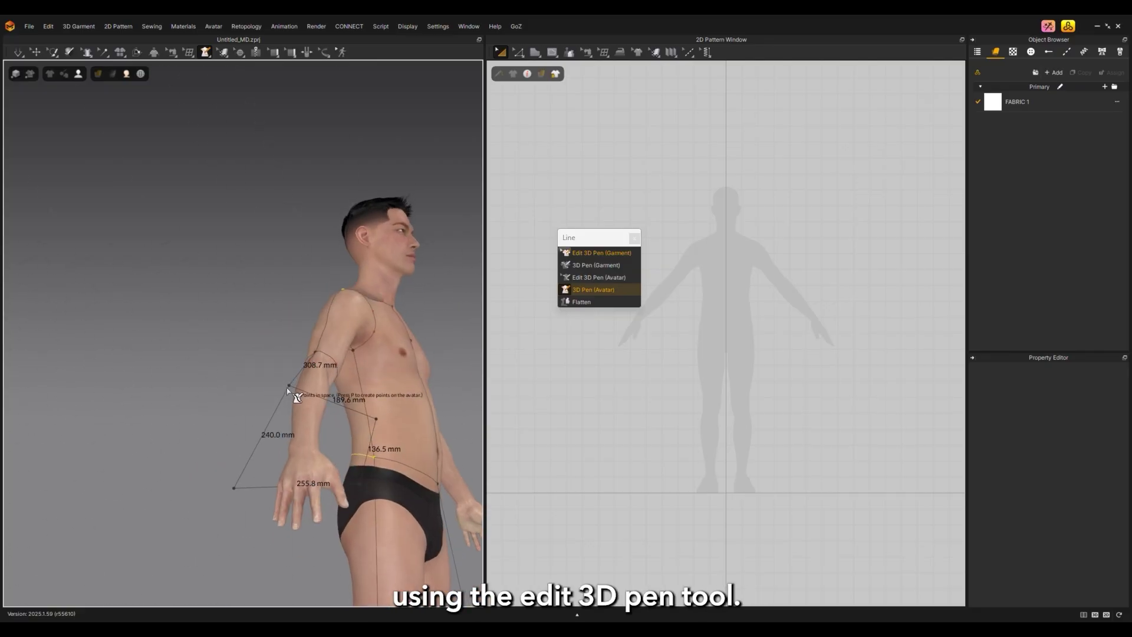
- Delete the stray point beside the upper corner of the sleeve flare's frame
{"action": "scroll", "coordinate": [319, 440], "scroll_direction": "up", "scroll_amount": 5}
{"action": "scroll", "coordinate": [258, 440], "scroll_direction": "down", "scroll_amount": 3}
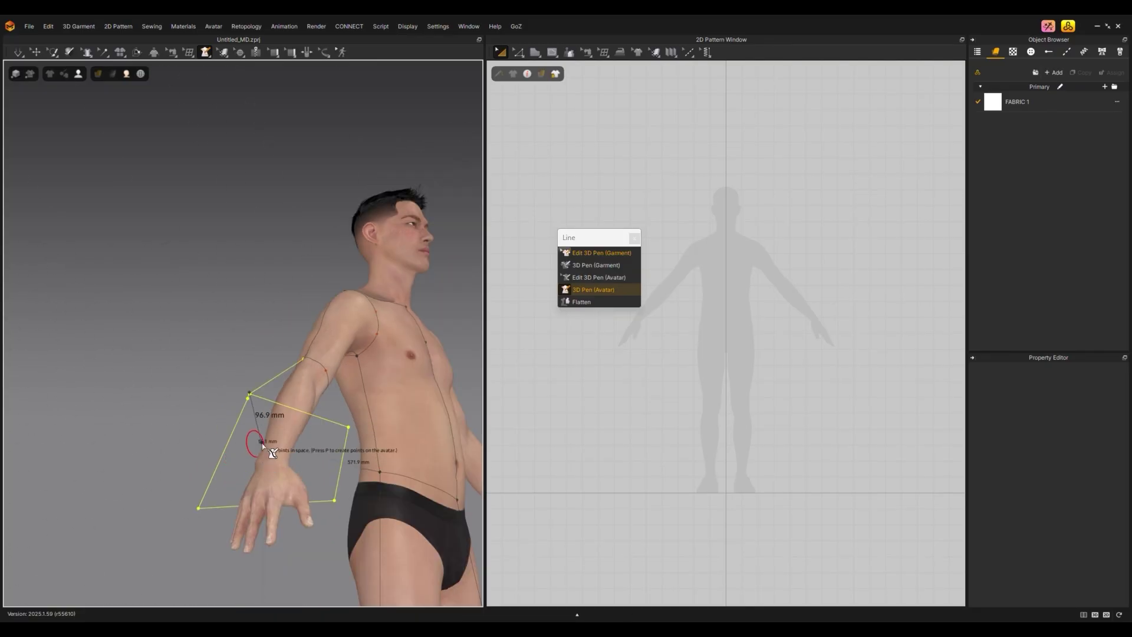
{"action": "scroll", "coordinate": [259, 441], "scroll_direction": "up", "scroll_amount": 3}
{"action": "middle_click_drag", "start_coordinate": [260, 441], "coordinate": [264, 411]}
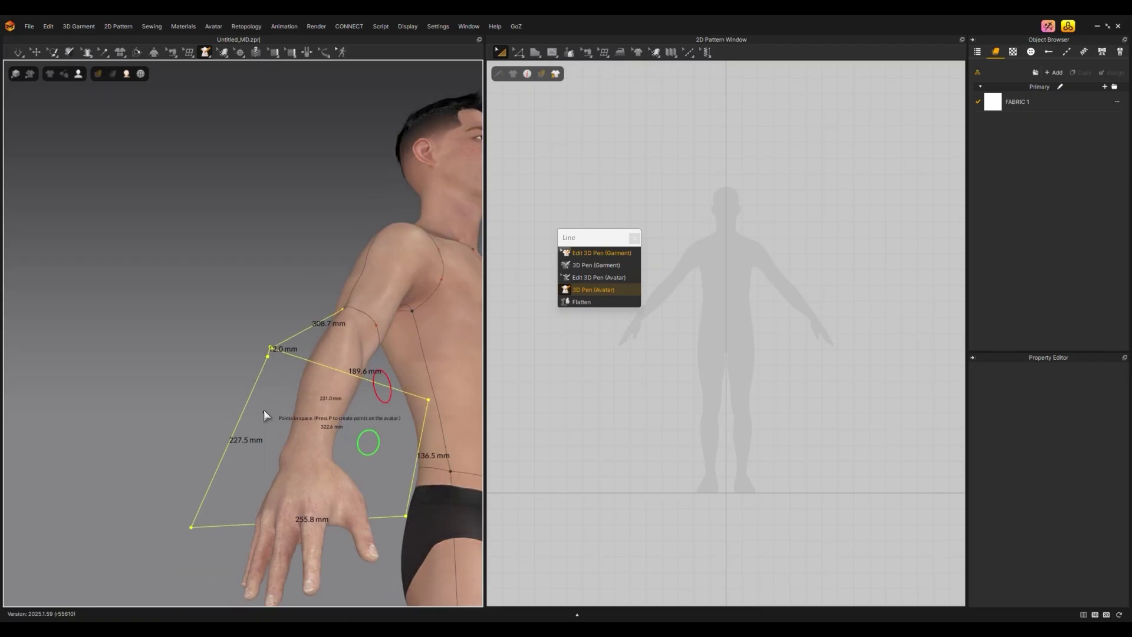
{"action": "key", "text": "z"}
{"action": "right_click", "coordinate": [268, 357]}
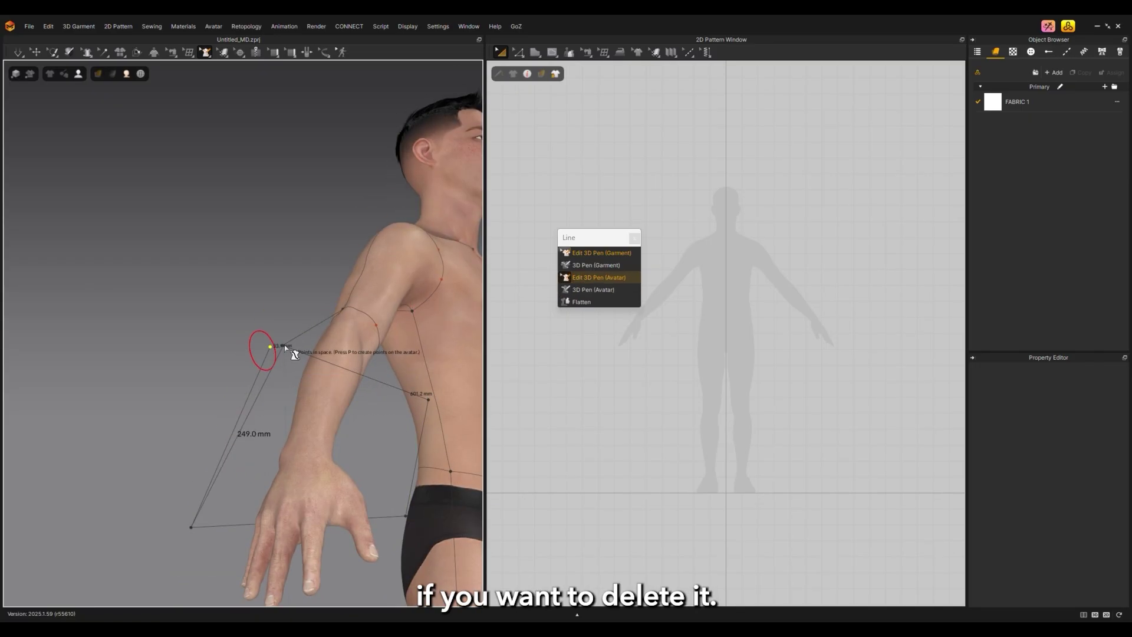
- Complete the sleeve flare's frame with 3D Pen (Avatar) and connect its inner corner to the underside of the elbow line
{"action": "left_click", "coordinate": [592, 290]}
{"action": "right_click_drag", "start_coordinate": [195, 525], "coordinate": [320, 408]}
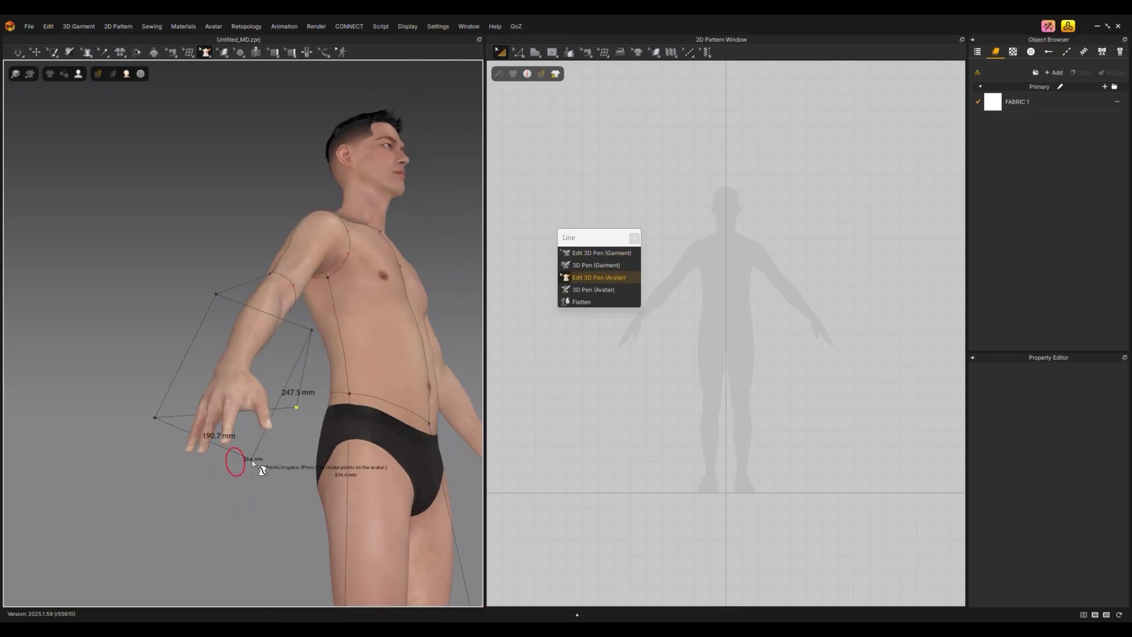
{"action": "mouse_move", "coordinate": [253, 460]}
{"action": "right_mouse_down"}
{"action": "mouse_move", "coordinate": [160, 401]}
{"action": "mouse_move", "coordinate": [248, 413]}
{"action": "right_mouse_up"}
{"action": "left_click_drag", "start_coordinate": [260, 408], "coordinate": [239, 407]}
{"action": "right_click_drag", "start_coordinate": [283, 448], "coordinate": [177, 460]}
{"action": "right_click_drag", "start_coordinate": [254, 472], "coordinate": [171, 419]}
{"action": "left_click", "coordinate": [613, 290]}
{"action": "right_click_drag", "start_coordinate": [213, 501], "coordinate": [342, 424]}
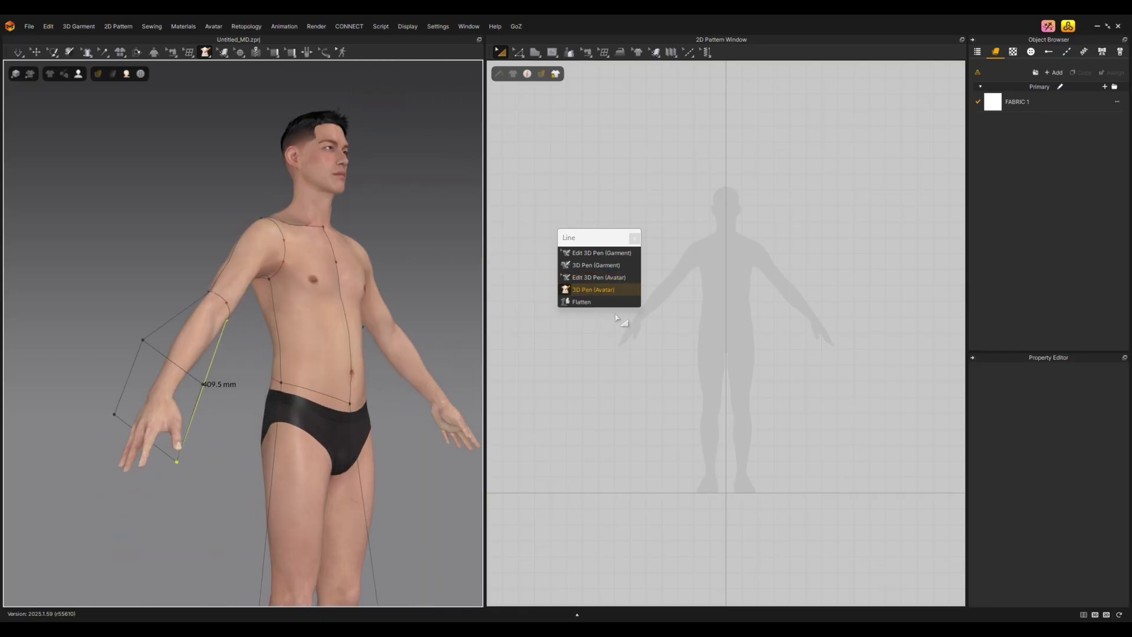
{"action": "key", "text": "shift+p"}
- Add curve points to the edges of the sleeve flare's opening with Edit 3D Pen (Avatar)
{"action": "right_click", "coordinate": [178, 362]}
{"action": "right_click", "coordinate": [175, 363]}
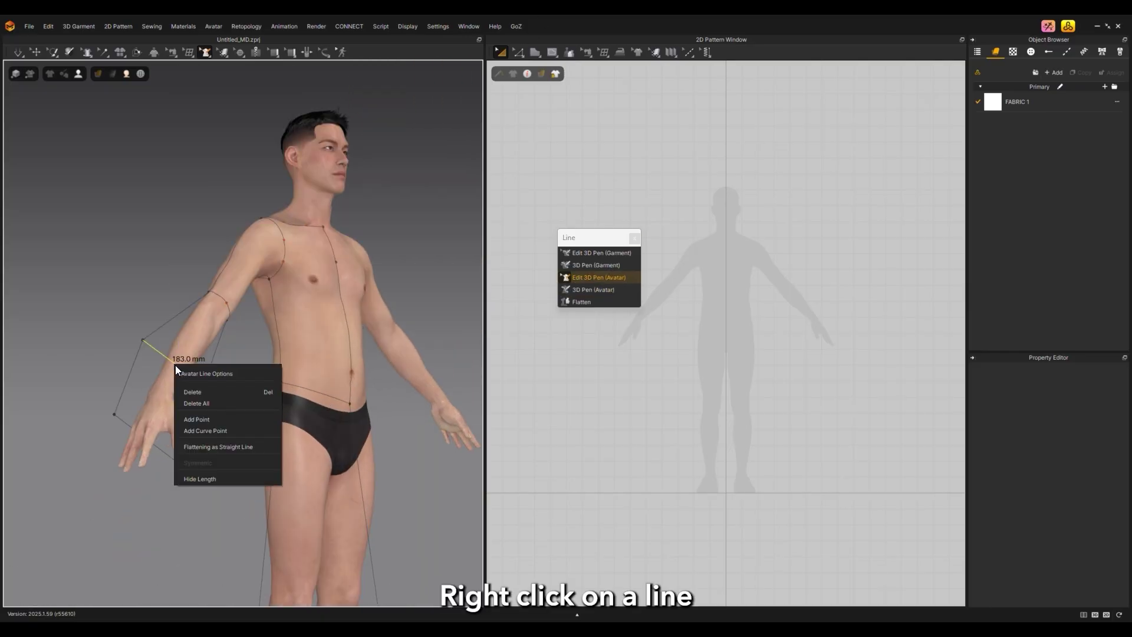
{"action": "left_click", "coordinate": [174, 398]}
{"action": "right_click", "coordinate": [129, 378]}
{"action": "left_click", "coordinate": [167, 444]}
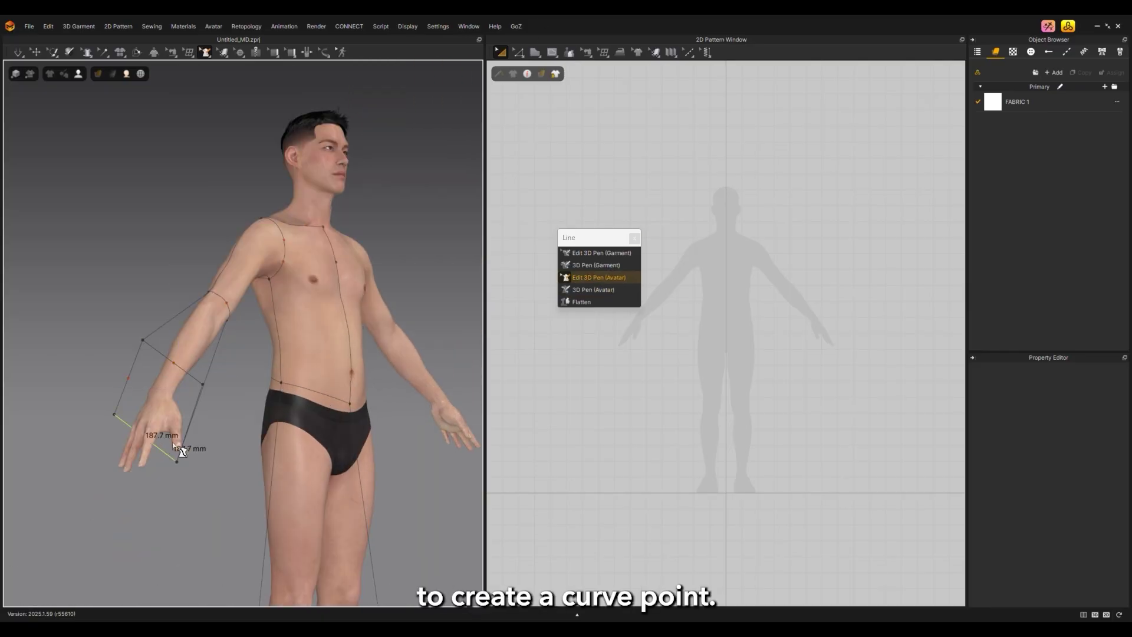
- Move the flare's curve points outward to round the sleeve opening around the hand
{"action": "right_click_drag", "start_coordinate": [171, 437], "coordinate": [177, 389]}
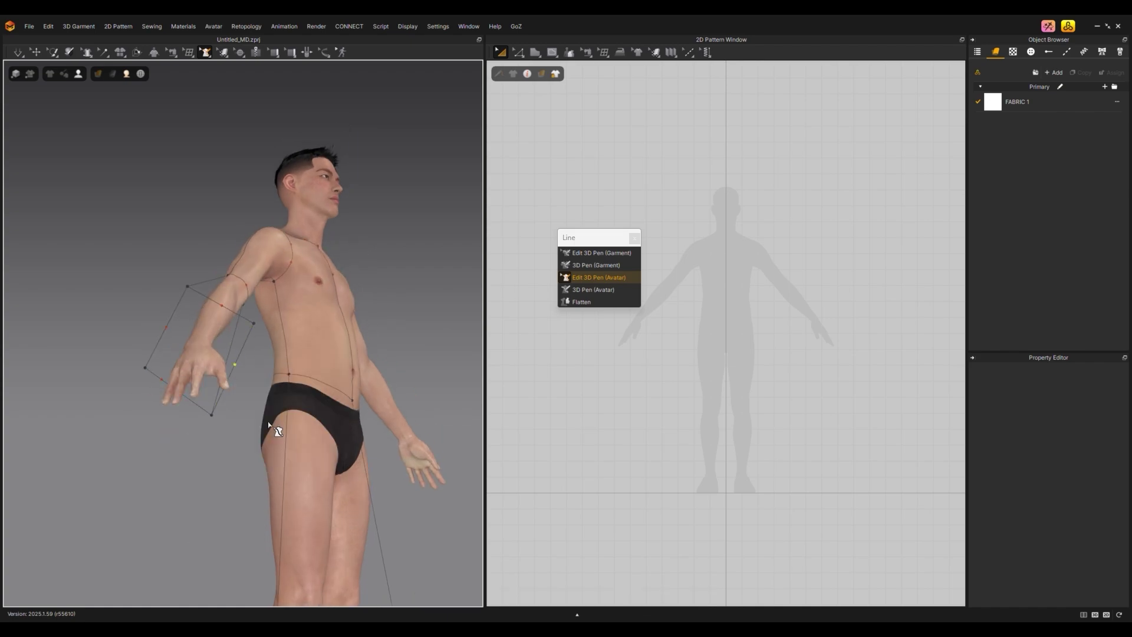
{"action": "right_click_drag", "start_coordinate": [246, 383], "coordinate": [240, 391]}
{"action": "right_click_drag", "start_coordinate": [309, 285], "coordinate": [168, 354]}
{"action": "right_click_drag", "start_coordinate": [366, 383], "coordinate": [158, 384]}
{"action": "right_click_drag", "start_coordinate": [377, 407], "coordinate": [287, 394]}
- Draw the back skirt panel in 3D space from the centre-back waist about 608 mm outward, with a curved hem about 798 mm long
{"action": "left_click", "coordinate": [585, 290]}
{"action": "right_click_drag", "start_coordinate": [160, 401], "coordinate": [230, 364]}
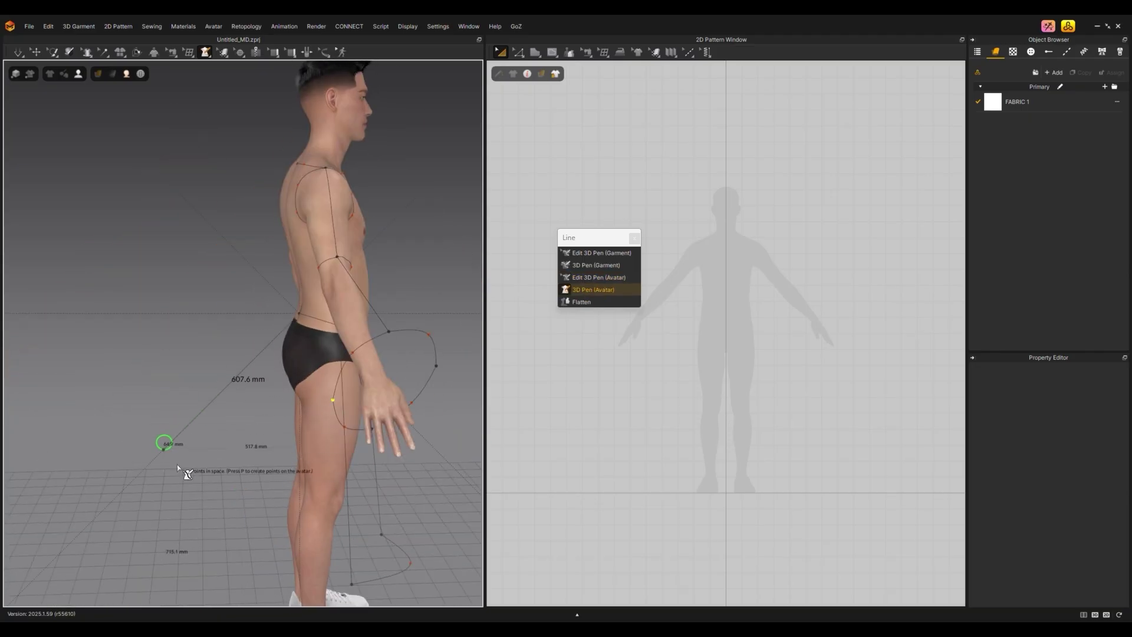
{"action": "right_click_drag", "start_coordinate": [177, 465], "coordinate": [218, 449]}
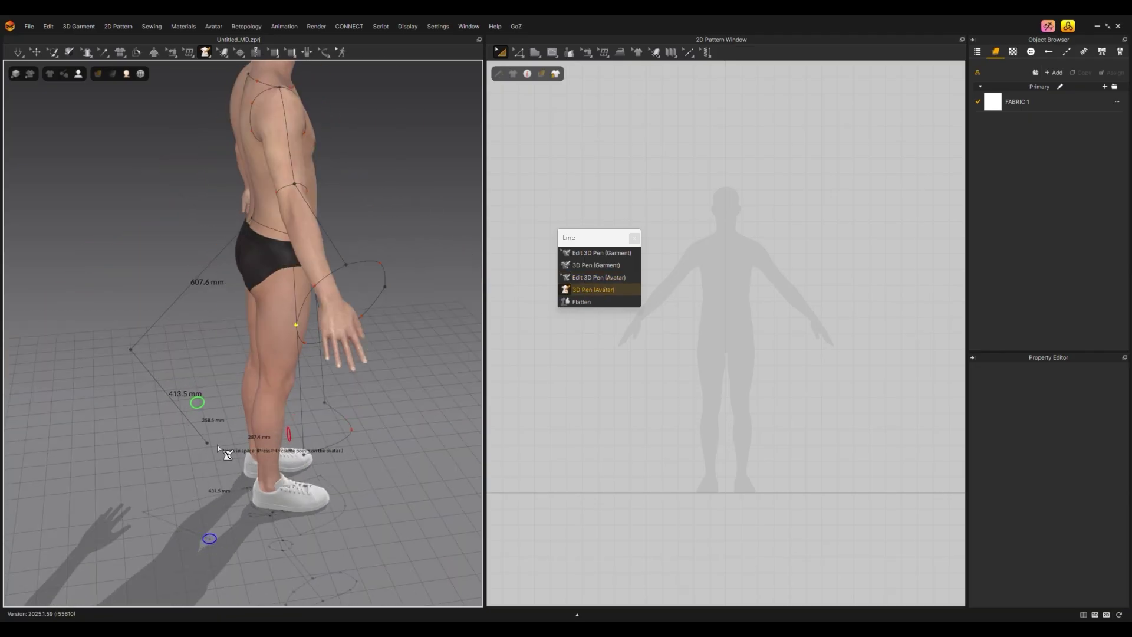
{"action": "double_click", "coordinate": [303, 456]}
- Move the back skirt panel's lower corner closer to the legs and reshape the hem curves with Edit 3D Pen (Avatar)
{"action": "left_click", "coordinate": [574, 279]}
{"action": "right_click_drag", "start_coordinate": [134, 352], "coordinate": [123, 334]}
{"action": "left_click_drag", "start_coordinate": [123, 334], "coordinate": [231, 443]}
{"action": "right_click_drag", "start_coordinate": [200, 377], "coordinate": [272, 404]}
{"action": "right_click_drag", "start_coordinate": [333, 450], "coordinate": [360, 451]}
{"action": "left_click_drag", "start_coordinate": [332, 439], "coordinate": [338, 444]}
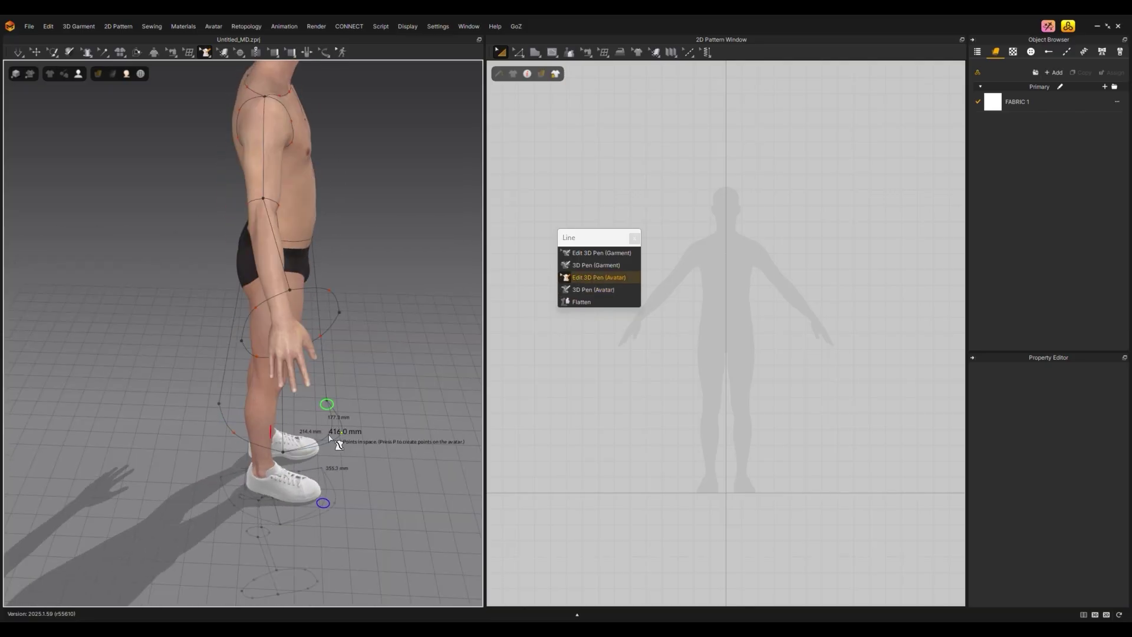
{"action": "right_click_drag", "start_coordinate": [338, 444], "coordinate": [354, 378]}
- Add a curve point to the skirt's centre-back line and bow the line outward behind the avatar
{"action": "right_click", "coordinate": [241, 345]}
{"action": "left_click", "coordinate": [242, 347]}
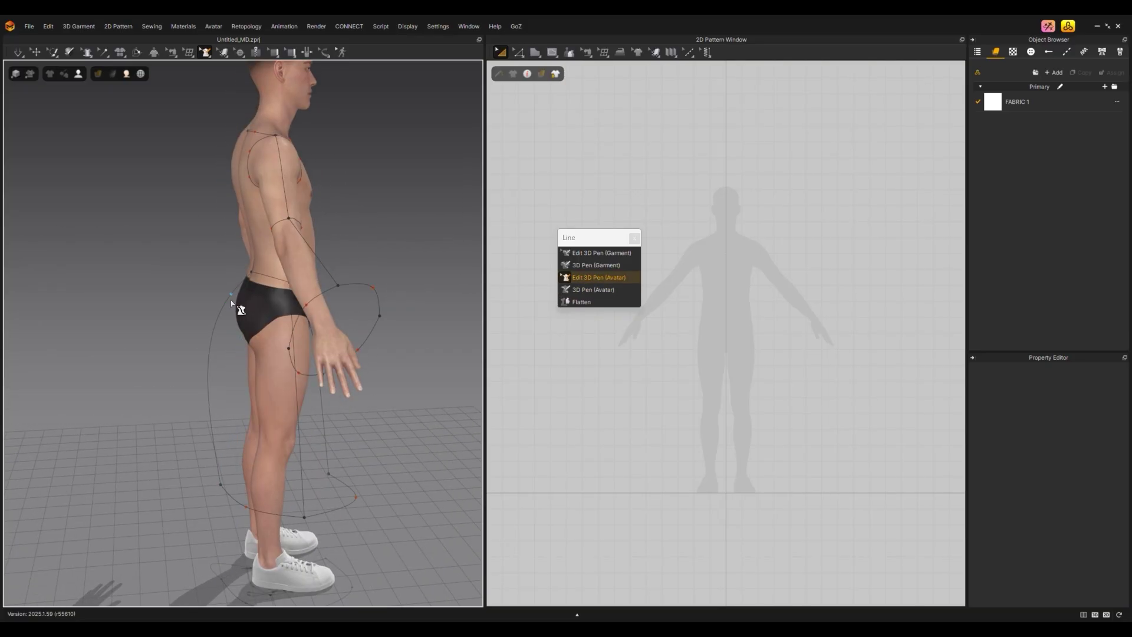
{"action": "right_click_drag", "start_coordinate": [214, 334], "coordinate": [339, 369]}
- Select the skirt, sleeve, flare and torso areas with the Flatten tool and flatten them into separate patterns
{"action": "scroll", "coordinate": [315, 389], "scroll_direction": "up", "scroll_amount": 5}
{"action": "left_click", "coordinate": [586, 302]}
{"action": "scroll", "coordinate": [336, 351], "scroll_direction": "down", "scroll_amount": 4}
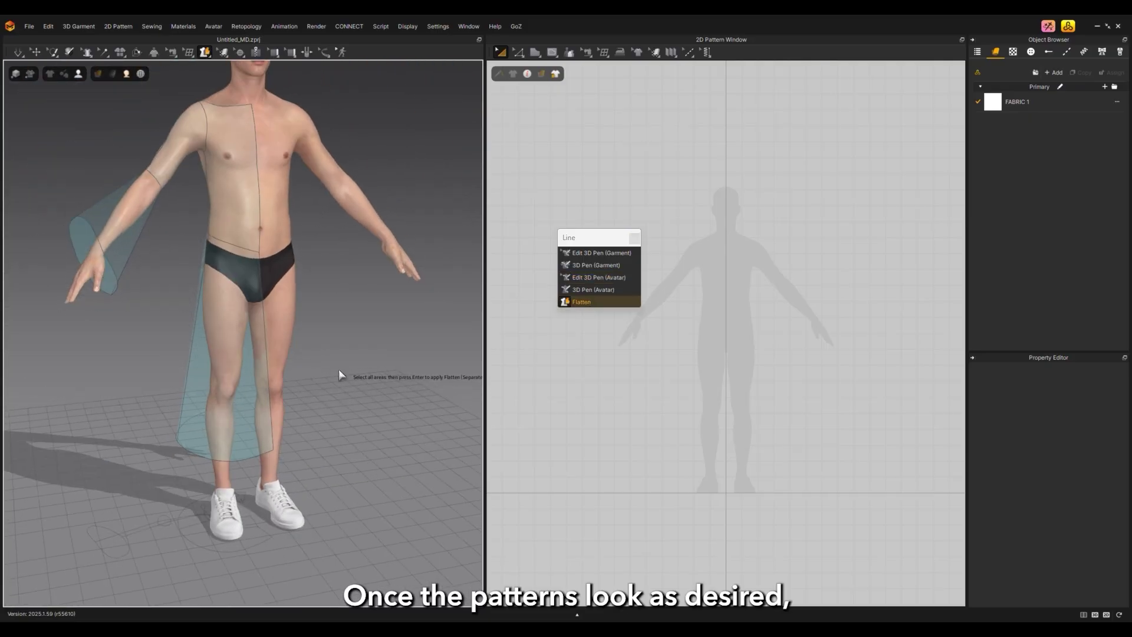
{"action": "left_click", "coordinate": [192, 400]}
{"action": "left_click", "coordinate": [169, 191]}
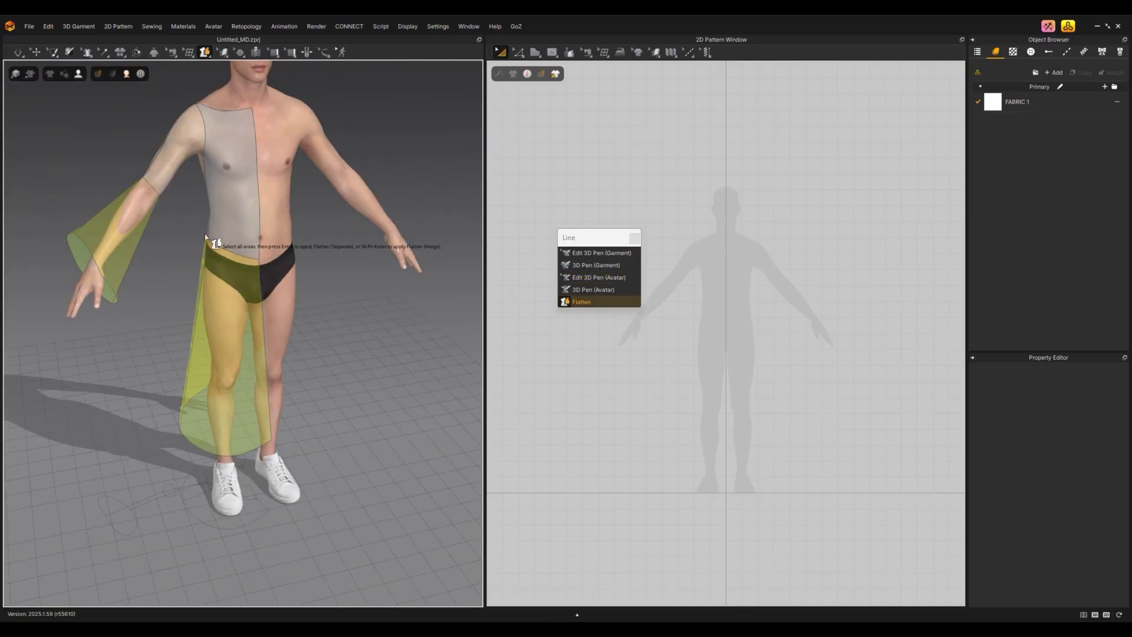
{"action": "right_click_drag", "start_coordinate": [169, 192], "coordinate": [98, 220]}
{"action": "left_click", "coordinate": [268, 175]}
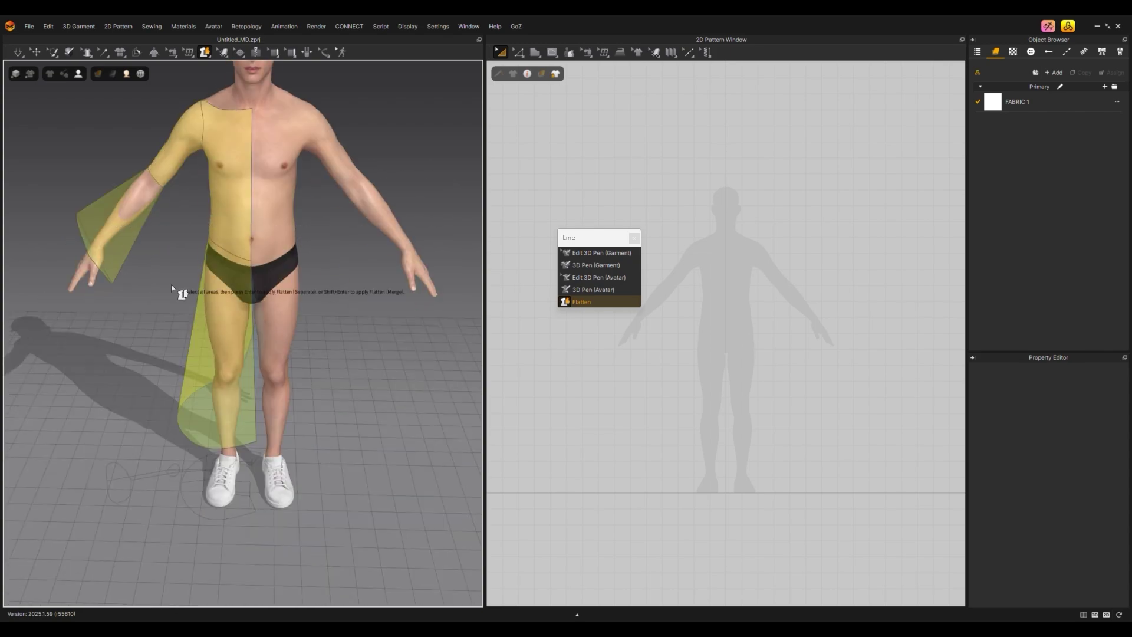
{"action": "right_click_drag", "start_coordinate": [171, 284], "coordinate": [323, 334]}
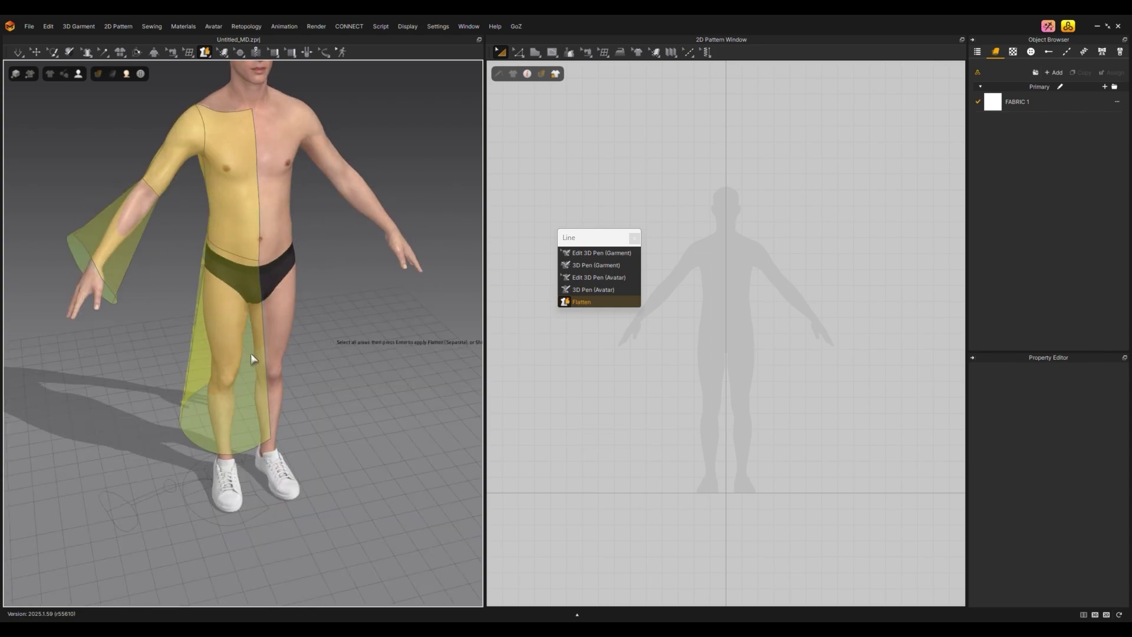
{"action": "key", "text": "Return"}
- Examine the flattened patterns on the avatar from the side, front and back, including the flared sleeve
{"action": "right_click_drag", "start_coordinate": [313, 287], "coordinate": [367, 283]}
{"action": "scroll", "coordinate": [263, 351], "scroll_direction": "up", "scroll_amount": 5}
{"action": "left_click", "coordinate": [36, 52]}
{"action": "scroll", "coordinate": [218, 306], "scroll_direction": "down", "scroll_amount": 3}
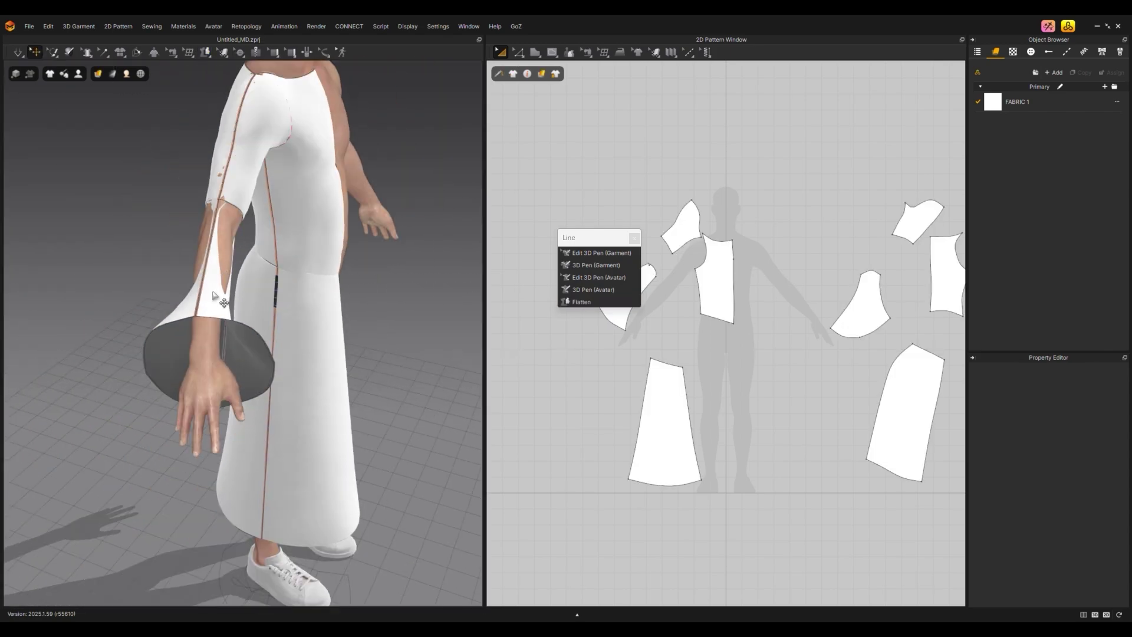
{"action": "left_click_drag", "start_coordinate": [217, 306], "coordinate": [244, 309]}
{"action": "left_click_drag", "start_coordinate": [171, 316], "coordinate": [143, 315]}
{"action": "right_click_drag", "start_coordinate": [142, 315], "coordinate": [281, 157]}
{"action": "left_click_drag", "start_coordinate": [188, 165], "coordinate": [151, 173]}
{"action": "right_click_drag", "start_coordinate": [342, 168], "coordinate": [134, 237]}
{"action": "scroll", "coordinate": [349, 323], "scroll_direction": "down", "scroll_amount": 5}
- Move the back upper-sleeve and back flare patterns beside the front sleeve patterns in the 2D layout
{"action": "right_click_drag", "start_coordinate": [254, 331], "coordinate": [342, 329]}
{"action": "scroll", "coordinate": [723, 291], "scroll_direction": "down", "scroll_amount": 1}
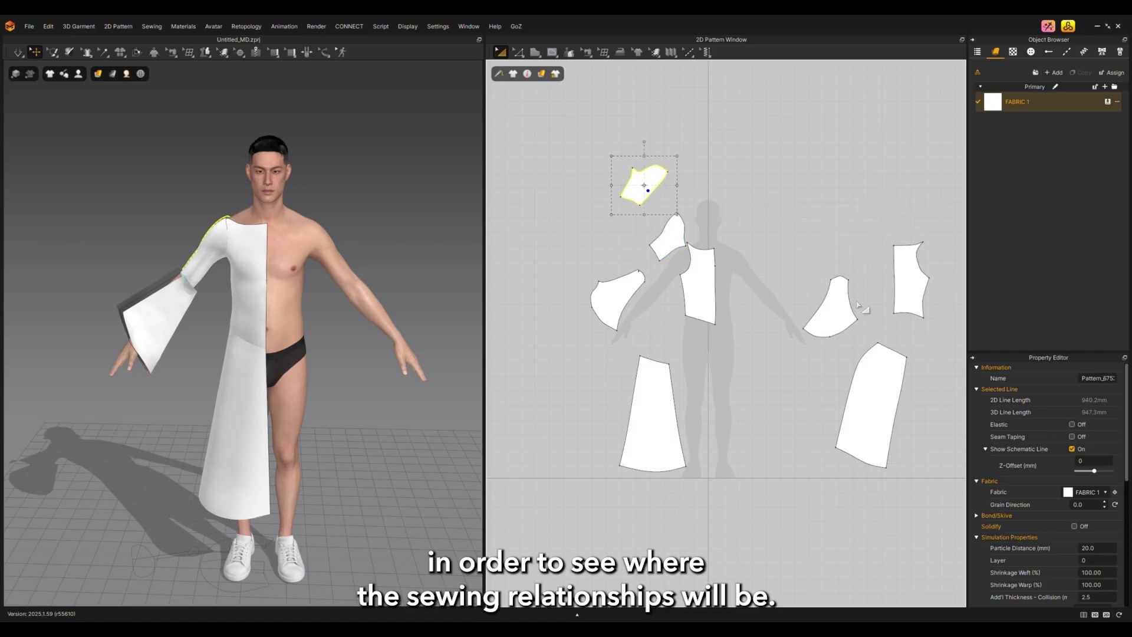
{"action": "left_click", "coordinate": [596, 243]}
{"action": "scroll", "coordinate": [593, 248], "scroll_direction": "up", "scroll_amount": 3}
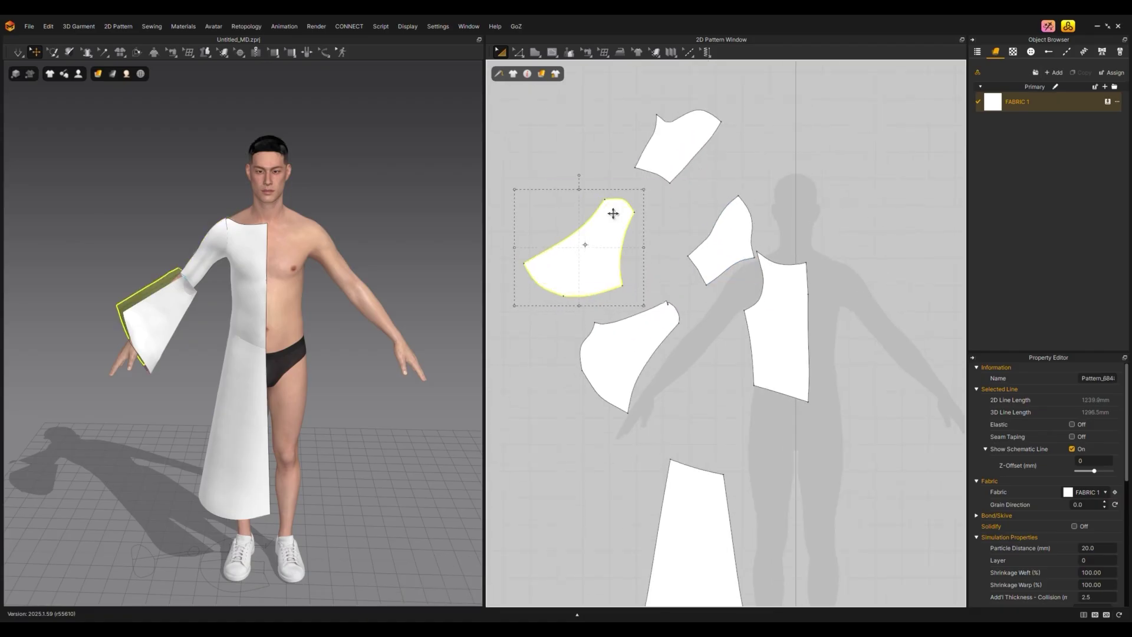
{"action": "left_click_drag", "start_coordinate": [615, 214], "coordinate": [643, 192]}
{"action": "scroll", "coordinate": [694, 285], "scroll_direction": "up", "scroll_amount": 5}
- Merge the front upper-sleeve and front flare patterns along their facing elbow edges
{"action": "key", "text": "z"}
{"action": "left_click", "coordinate": [683, 289]}
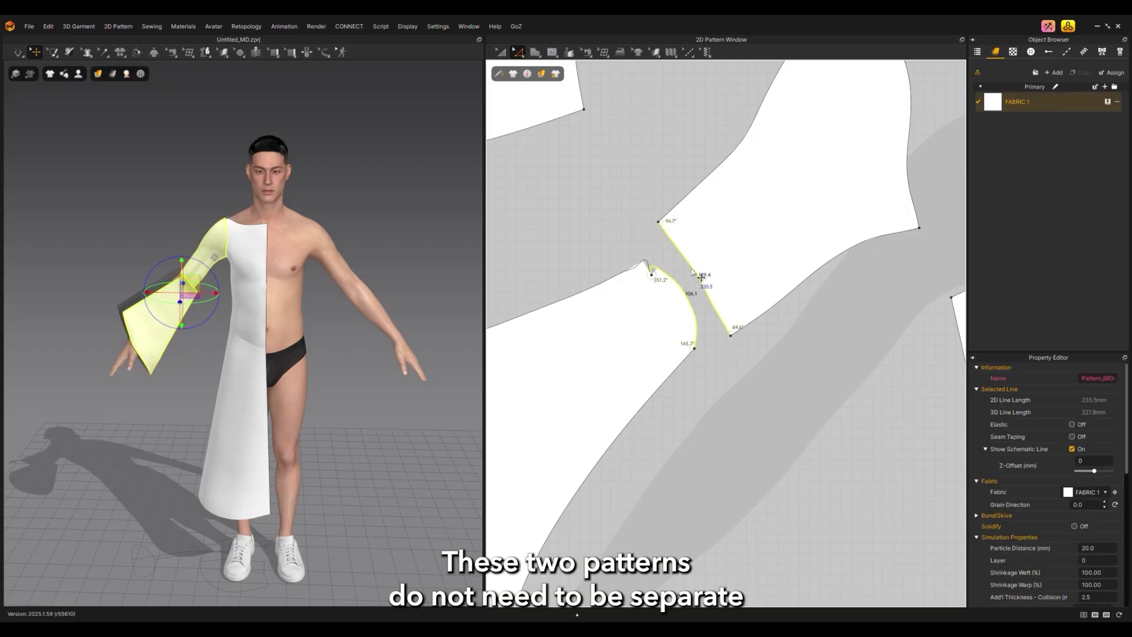
{"action": "right_click", "coordinate": [692, 270]}
{"action": "left_click", "coordinate": [737, 430]}
- Merge the back upper-sleeve and back flare patterns along their facing elbow edges
{"action": "scroll", "coordinate": [669, 325], "scroll_direction": "down", "scroll_amount": 5}
{"action": "middle_click_drag", "start_coordinate": [646, 174], "coordinate": [660, 310]}
{"action": "scroll", "coordinate": [660, 310], "scroll_direction": "up", "scroll_amount": 4}
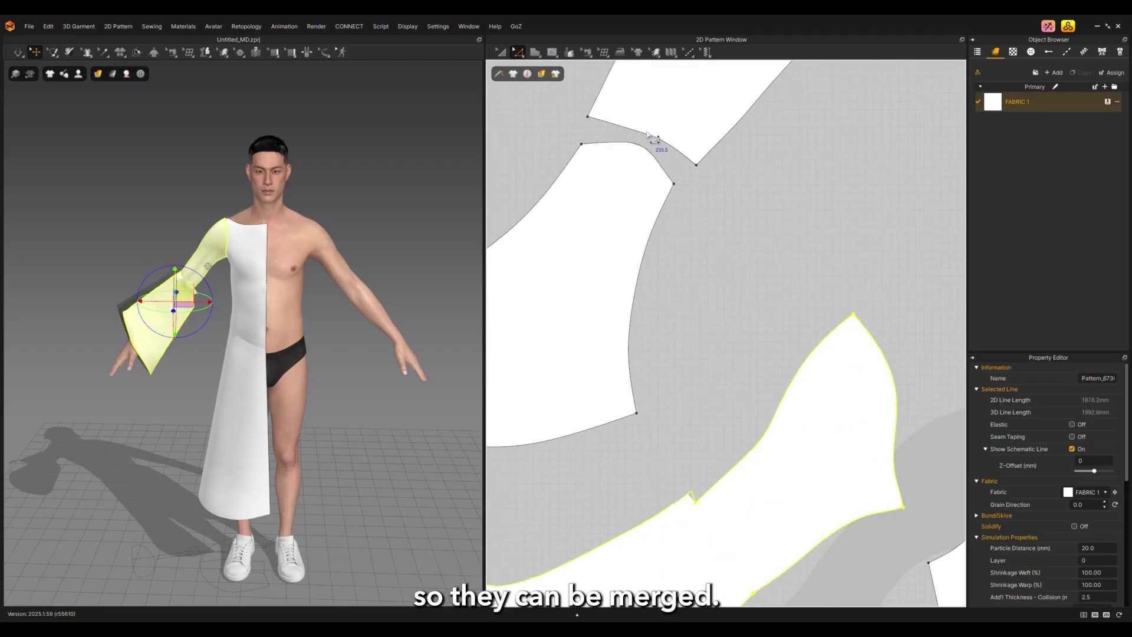
{"action": "left_click", "coordinate": [647, 134]}
{"action": "left_click", "coordinate": [644, 145], "text": "shift"}
{"action": "right_click", "coordinate": [641, 144]}
{"action": "left_click", "coordinate": [671, 303]}
- Sew the open long edges of the front and back sleeve flares together with Segment Sewing
{"action": "scroll", "coordinate": [674, 300], "scroll_direction": "down", "scroll_amount": 5}
{"action": "middle_click_drag", "start_coordinate": [689, 350], "coordinate": [678, 312]}
{"action": "scroll", "coordinate": [725, 330], "scroll_direction": "up", "scroll_amount": 3}
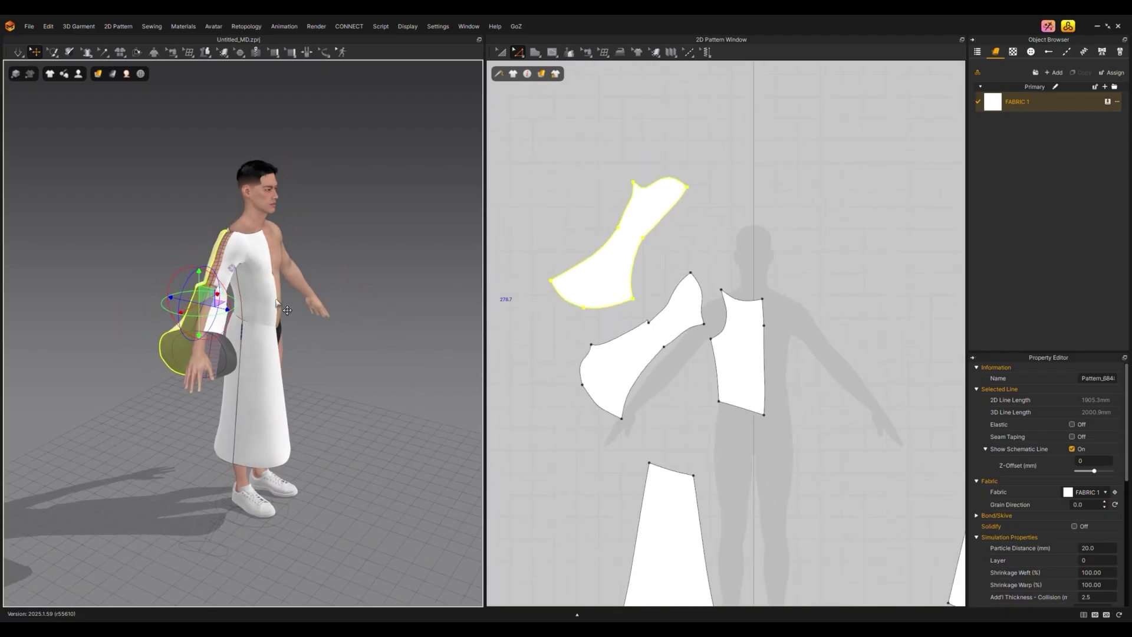
{"action": "scroll", "coordinate": [242, 330], "scroll_direction": "up", "scroll_amount": 4}
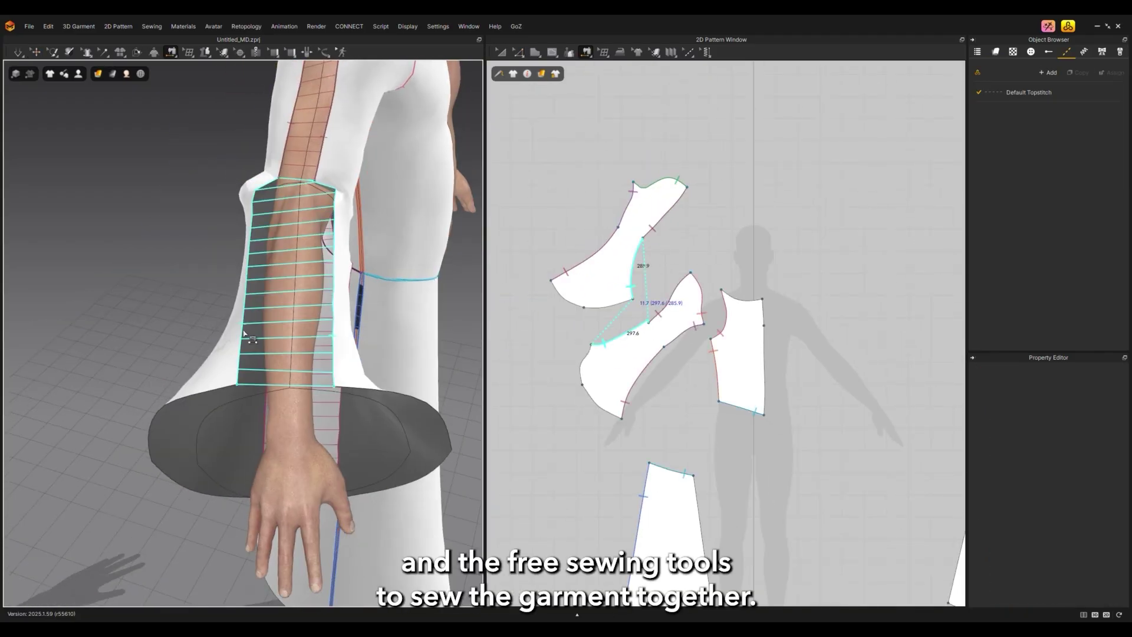
{"action": "right_click_drag", "start_coordinate": [244, 333], "coordinate": [229, 223]}
{"action": "left_click", "coordinate": [213, 360]}
{"action": "scroll", "coordinate": [309, 331], "scroll_direction": "down", "scroll_amount": 5}
{"action": "scroll", "coordinate": [236, 236], "scroll_direction": "down", "scroll_amount": 2}
- Move the back skirt and back bodice patterns to the same side of the centre line as the front patterns
{"action": "scroll", "coordinate": [737, 293], "scroll_direction": "down", "scroll_amount": 5}
{"action": "scroll", "coordinate": [761, 315], "scroll_direction": "up", "scroll_amount": 3}
- Rearrange the merged sleeve patterns and the front skirt pattern around the front bodice in the 2D layout
{"action": "left_click", "coordinate": [569, 158]}
{"action": "middle_click_drag", "start_coordinate": [655, 204], "coordinate": [687, 248]}
{"action": "key", "text": "a"}
{"action": "middle_click_drag", "start_coordinate": [706, 291], "coordinate": [560, 180]}
{"action": "scroll", "coordinate": [593, 236], "scroll_direction": "up", "scroll_amount": 1}
{"action": "left_click", "coordinate": [595, 238]}
{"action": "middle_click_drag", "start_coordinate": [681, 307], "coordinate": [751, 373]}
{"action": "scroll", "coordinate": [751, 373], "scroll_direction": "up", "scroll_amount": 1}
{"action": "left_click_drag", "start_coordinate": [600, 434], "coordinate": [647, 418]}
{"action": "right_click_drag", "start_coordinate": [354, 313], "coordinate": [386, 336]}
{"action": "left_click_drag", "start_coordinate": [863, 393], "coordinate": [526, 402]}
{"action": "scroll", "coordinate": [828, 401], "scroll_direction": "down", "scroll_amount": 2}
{"action": "left_click_drag", "start_coordinate": [883, 308], "coordinate": [524, 363]}
- Sew the centre edges of the mirrored bodice halves together
{"action": "scroll", "coordinate": [699, 304], "scroll_direction": "down", "scroll_amount": 2}
- Create symmetric copies of all the half-garment patterns and place them across the centre line
{"action": "left_click_drag", "start_coordinate": [778, 497], "coordinate": [551, 219]}
{"action": "right_click", "coordinate": [640, 277]}
{"action": "left_click", "coordinate": [721, 158]}
{"action": "left_click", "coordinate": [790, 332]}
{"action": "scroll", "coordinate": [263, 330], "scroll_direction": "up", "scroll_amount": 8}
{"action": "key", "text": "b"}
{"action": "left_click", "coordinate": [259, 329]}
{"action": "scroll", "coordinate": [266, 329], "scroll_direction": "down", "scroll_amount": 3}
{"action": "middle_click_drag", "start_coordinate": [255, 241], "coordinate": [258, 112]}
{"action": "right_click_drag", "start_coordinate": [263, 330], "coordinate": [239, 307]}
{"action": "left_click", "coordinate": [265, 241]}
{"action": "left_click", "coordinate": [231, 290]}
{"action": "scroll", "coordinate": [239, 307], "scroll_direction": "down", "scroll_amount": 2}
- Reposition the mirrored front skirt panels around the avatar in the 3D view
{"action": "key", "text": "q"}
{"action": "left_click_drag", "start_coordinate": [270, 362], "coordinate": [293, 356]}
{"action": "left_click_drag", "start_coordinate": [155, 389], "coordinate": [132, 392]}
{"action": "right_click_drag", "start_coordinate": [259, 389], "coordinate": [189, 399]}
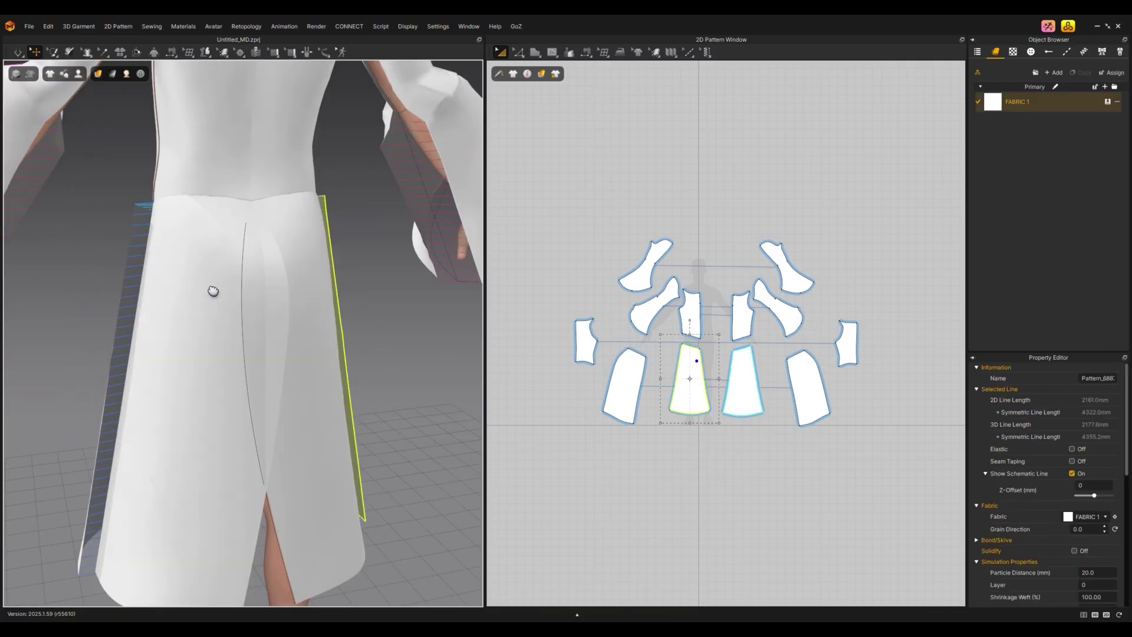
{"action": "right_click_drag", "start_coordinate": [223, 265], "coordinate": [190, 283]}
{"action": "left_click_drag", "start_coordinate": [171, 322], "coordinate": [130, 325]}
{"action": "left_click_drag", "start_coordinate": [266, 332], "coordinate": [306, 333]}
- Sew the centre back edges of the mirrored skirt panels together with Segment Sewing
{"action": "key", "text": "n"}
{"action": "right_click_drag", "start_coordinate": [306, 334], "coordinate": [268, 377]}
{"action": "left_click", "coordinate": [221, 338]}
{"action": "left_click", "coordinate": [259, 338]}
{"action": "scroll", "coordinate": [259, 338], "scroll_direction": "down", "scroll_amount": 3}
- Check the garment's centre seams from several views and simulate it on the avatar
{"action": "left_click", "coordinate": [34, 52]}
{"action": "left_click_drag", "start_coordinate": [248, 251], "coordinate": [246, 246]}
{"action": "right_click_drag", "start_coordinate": [245, 245], "coordinate": [246, 294]}
{"action": "left_click_drag", "start_coordinate": [177, 223], "coordinate": [169, 223]}
{"action": "key", "text": "8"}
{"action": "key", "text": "n"}
{"action": "left_click", "coordinate": [216, 208]}
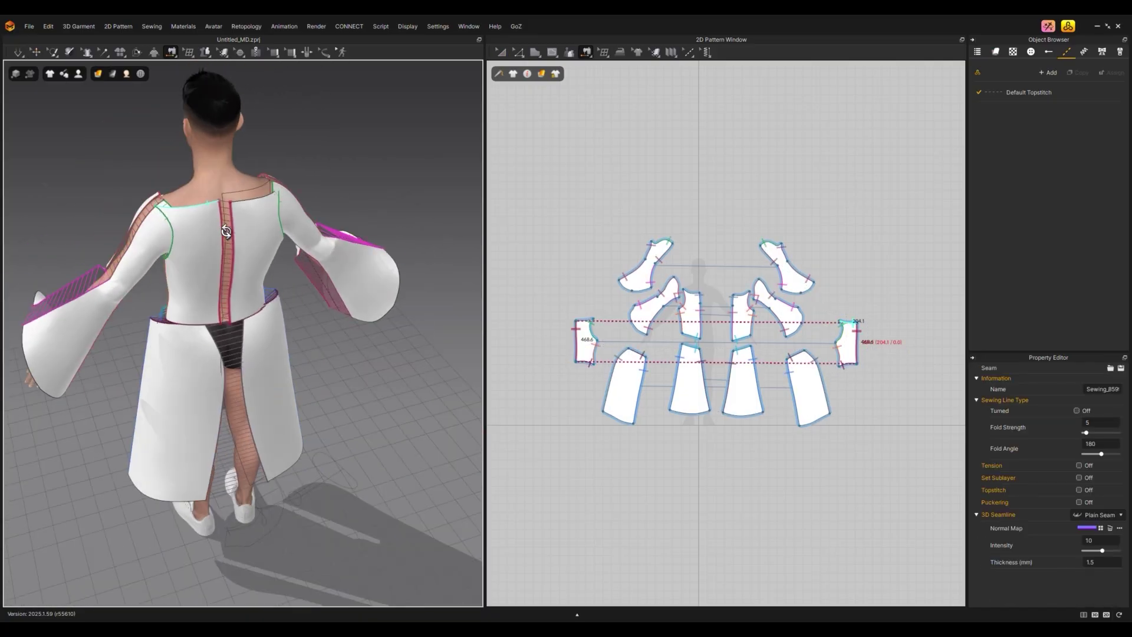
{"action": "right_click_drag", "start_coordinate": [224, 225], "coordinate": [348, 262]}
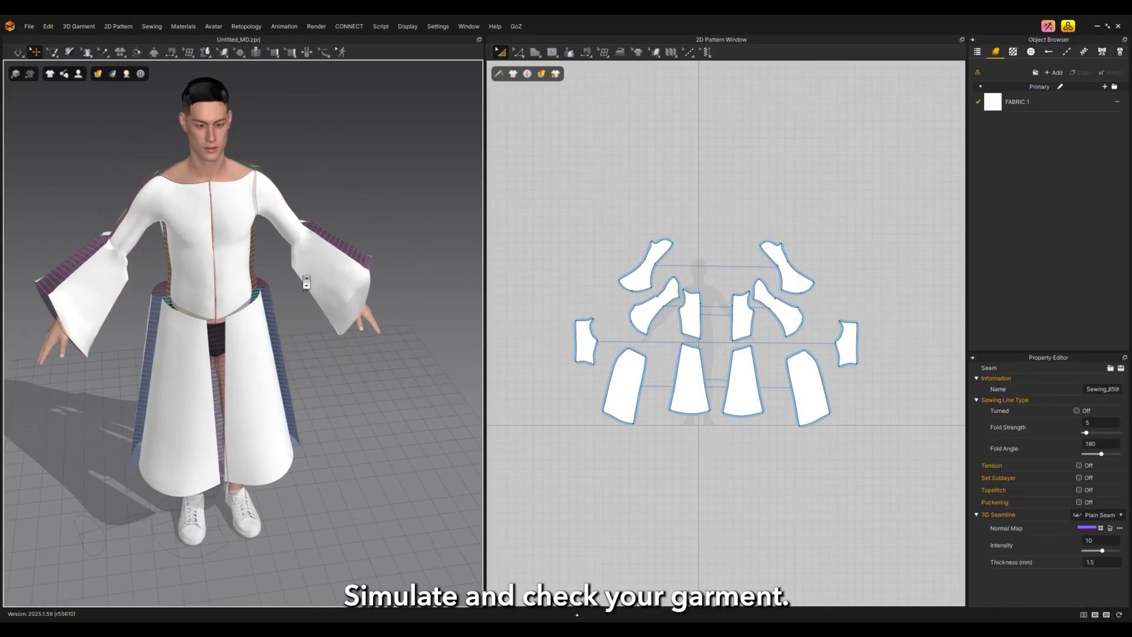
{"action": "key", "text": "space"}
{"action": "right_click_drag", "start_coordinate": [245, 273], "coordinate": [235, 253]}
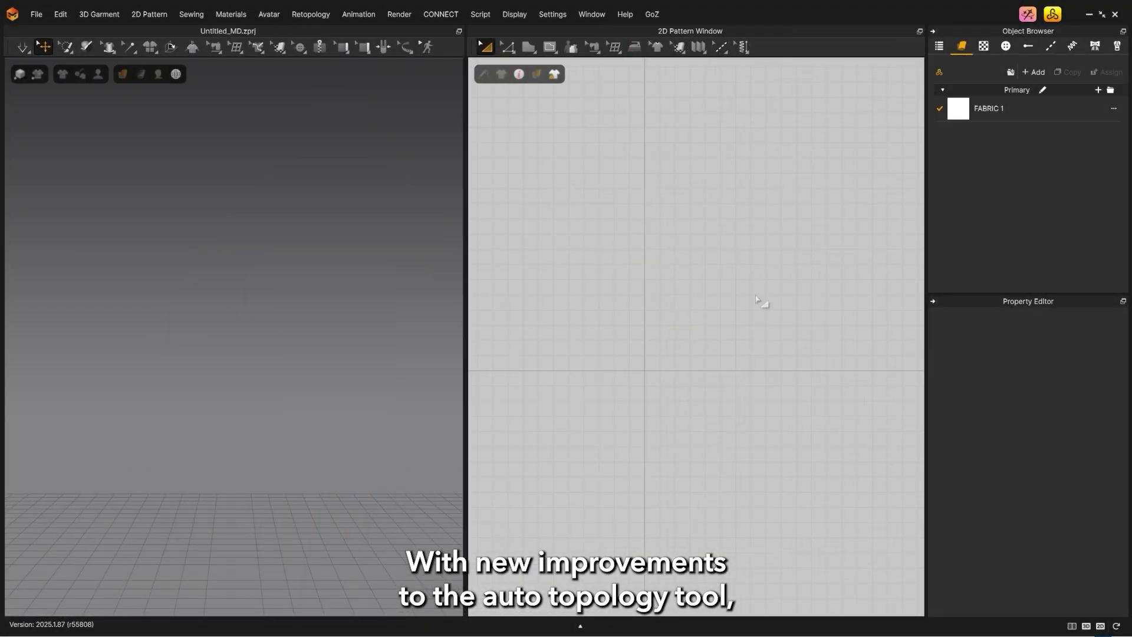
- Load the male avatar MV2.1_Jinho.avt from the library
{"action": "left_click", "coordinate": [1053, 14]}
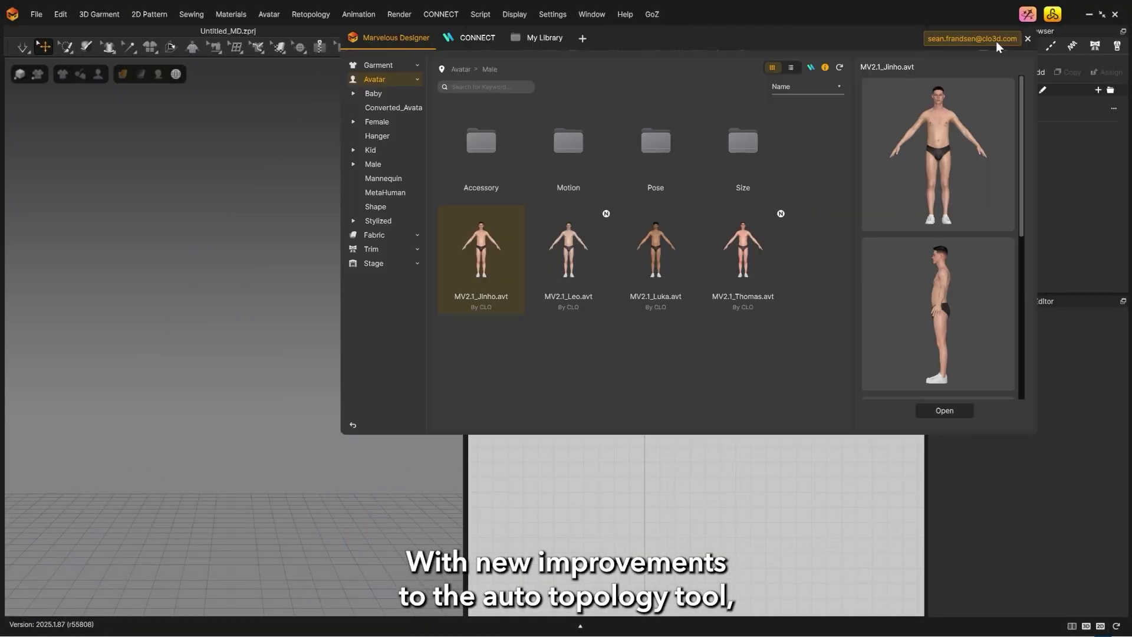
{"action": "left_click", "coordinate": [368, 81]}
{"action": "double_click", "coordinate": [573, 259]}
{"action": "left_click", "coordinate": [478, 260]}
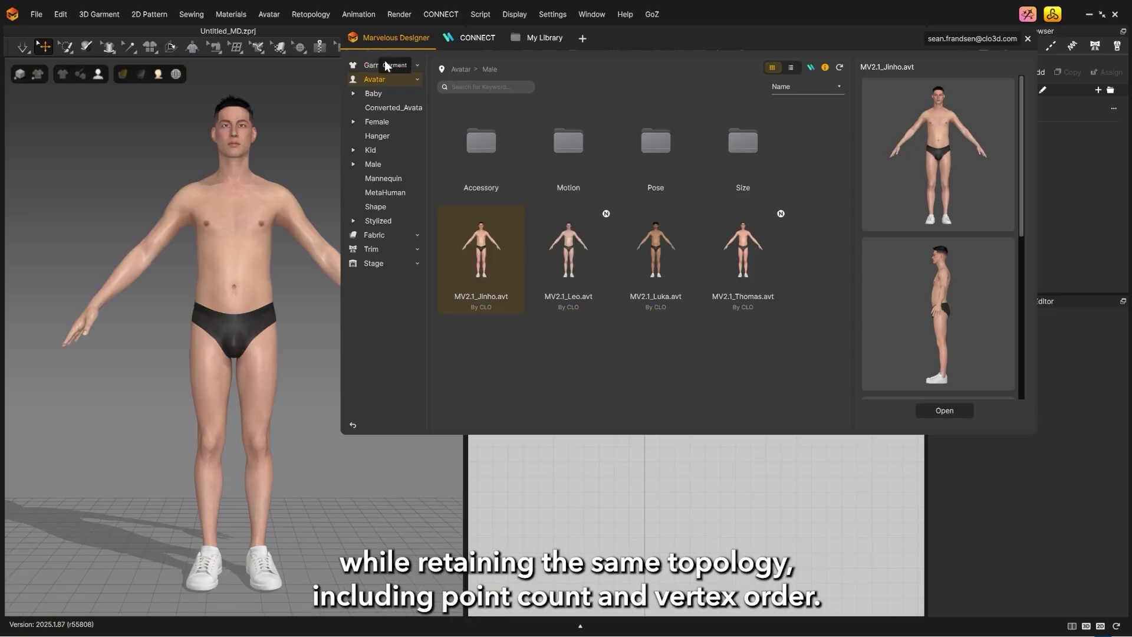
- Load the garment Tshirt.zpac from the library with load type Open, maintaining the current avatar's size and pose
{"action": "left_click", "coordinate": [368, 66]}
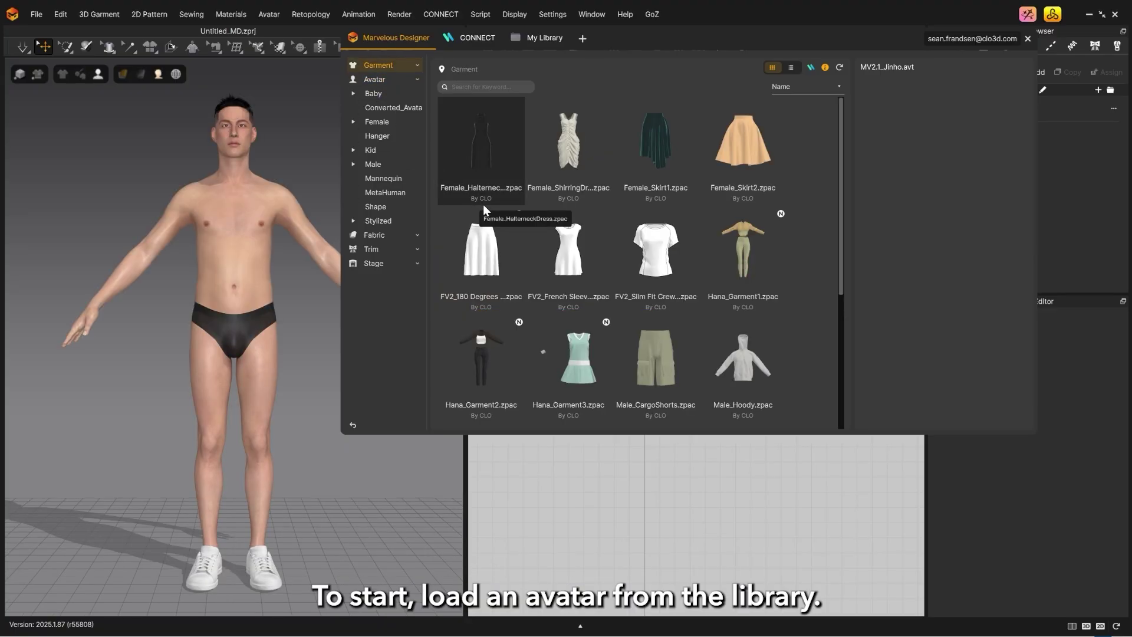
{"action": "scroll", "coordinate": [594, 273], "scroll_direction": "down", "scroll_amount": 3}
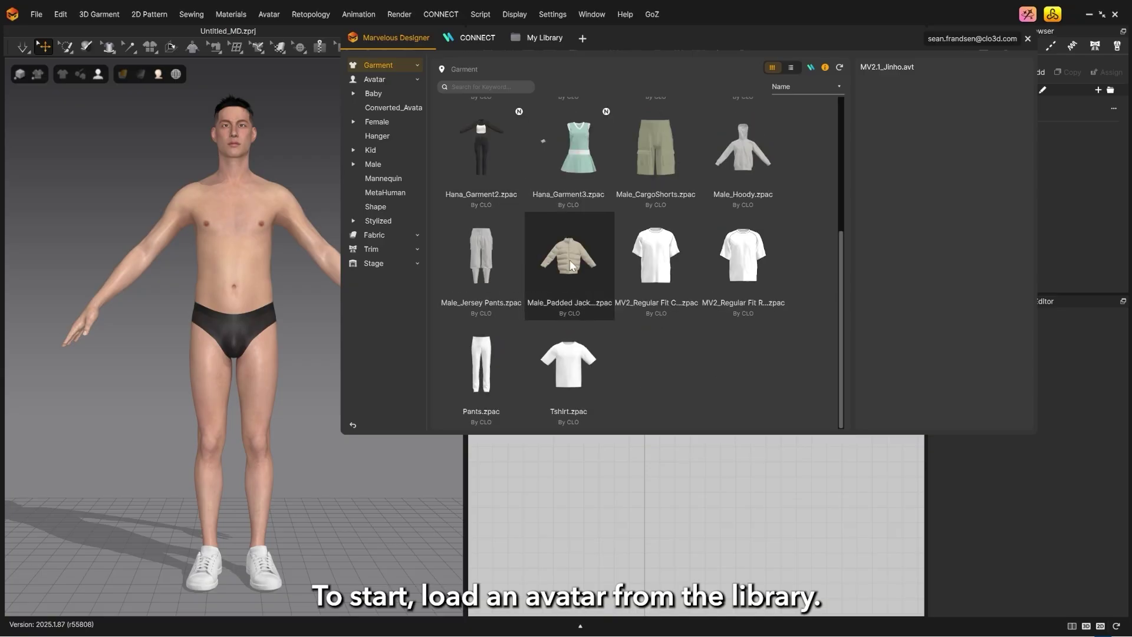
{"action": "double_click", "coordinate": [571, 361]}
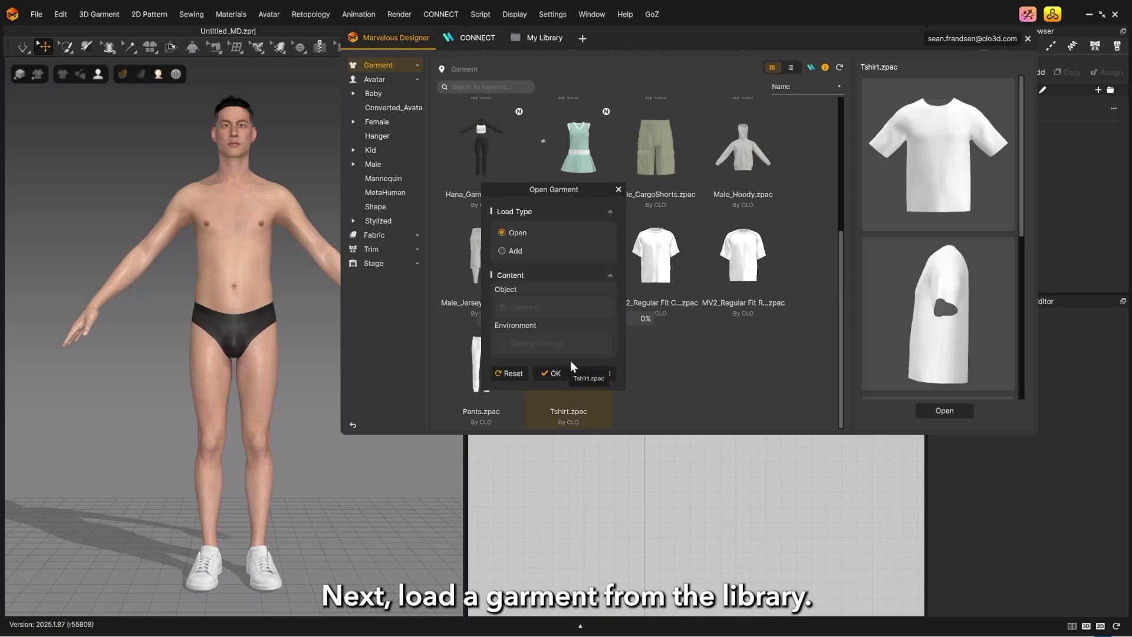
{"action": "left_click", "coordinate": [558, 371]}
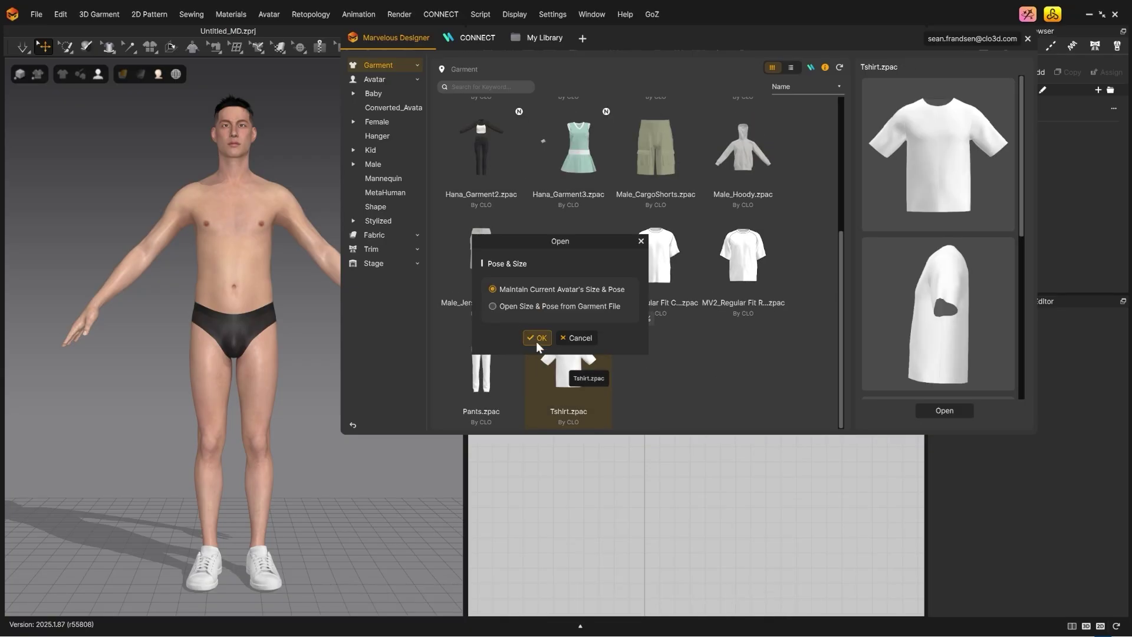
{"action": "left_click", "coordinate": [537, 339]}
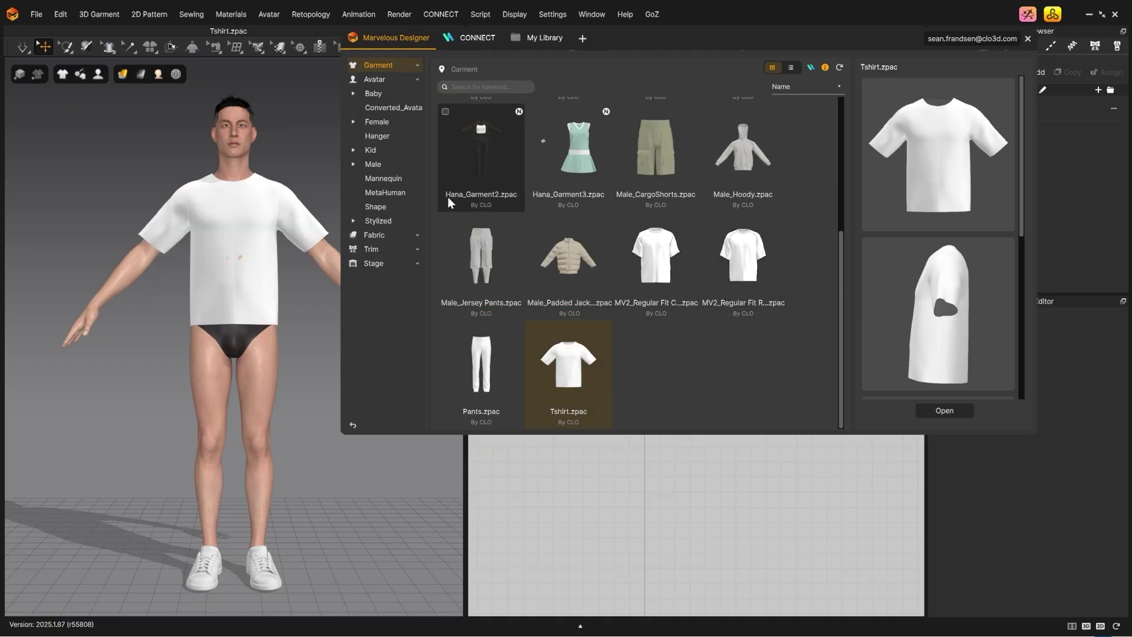
{"action": "left_click", "coordinate": [1058, 17]}
- Widen the 3D window and turn on the environment's Show Statistics option for the T-shirt
{"action": "right_click_drag", "start_coordinate": [359, 420], "coordinate": [448, 414]}
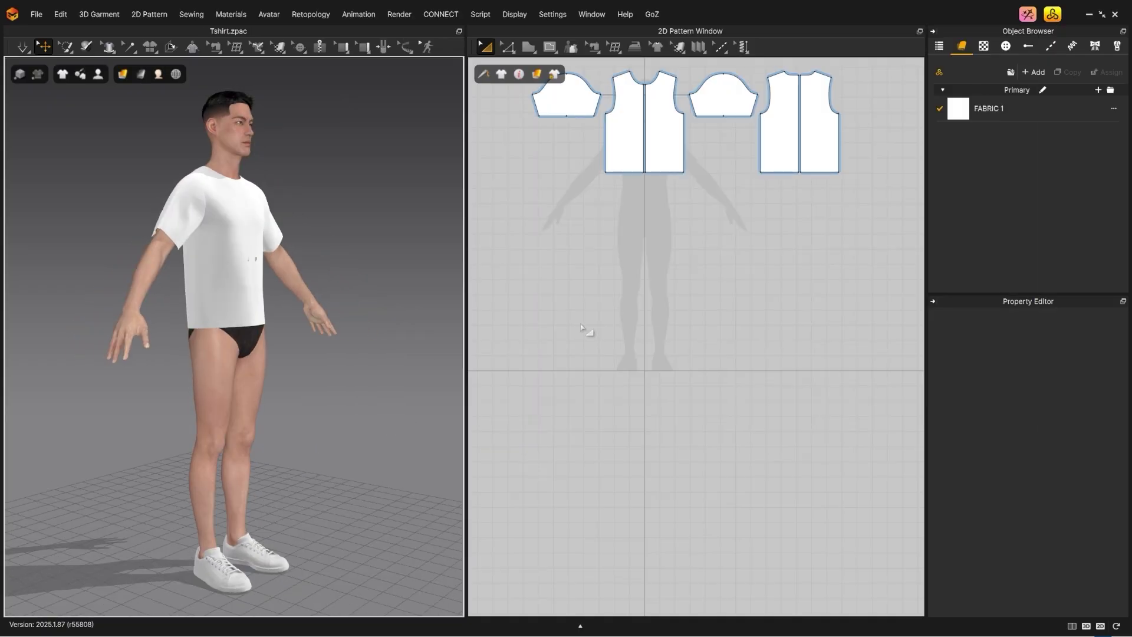
{"action": "middle_click_drag", "start_coordinate": [588, 330], "coordinate": [629, 512]}
{"action": "left_click_drag", "start_coordinate": [465, 390], "coordinate": [609, 389]}
{"action": "left_click", "coordinate": [515, 14]}
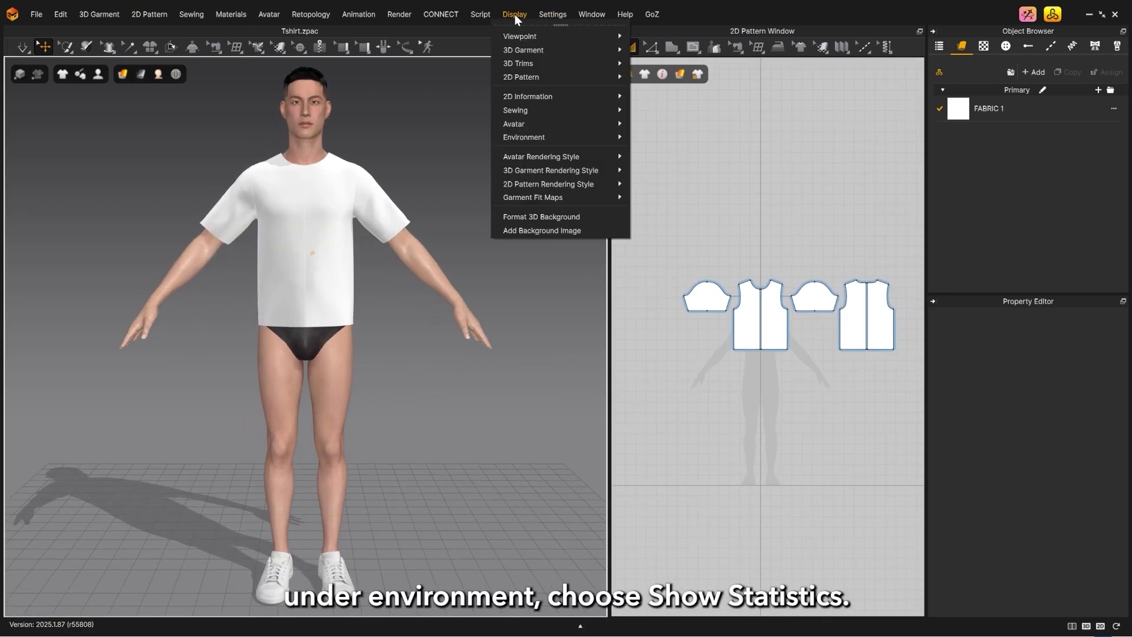
{"action": "mouse_move", "coordinate": [523, 135]}
{"action": "left_click", "coordinate": [665, 219]}
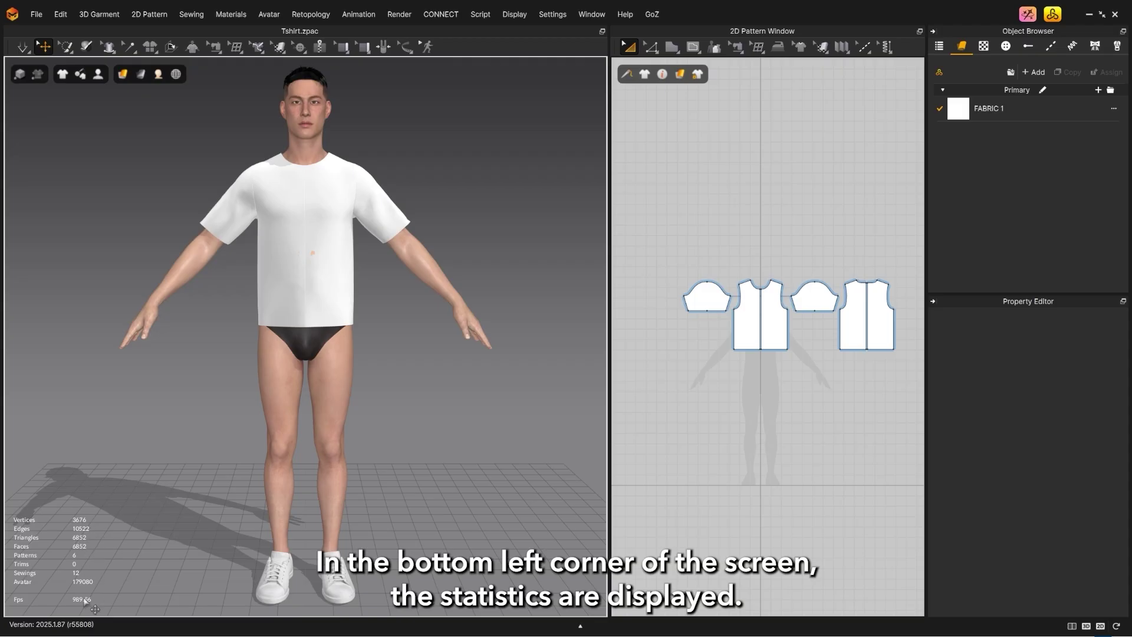
{"action": "middle_click_drag", "start_coordinate": [387, 321], "coordinate": [472, 338]}
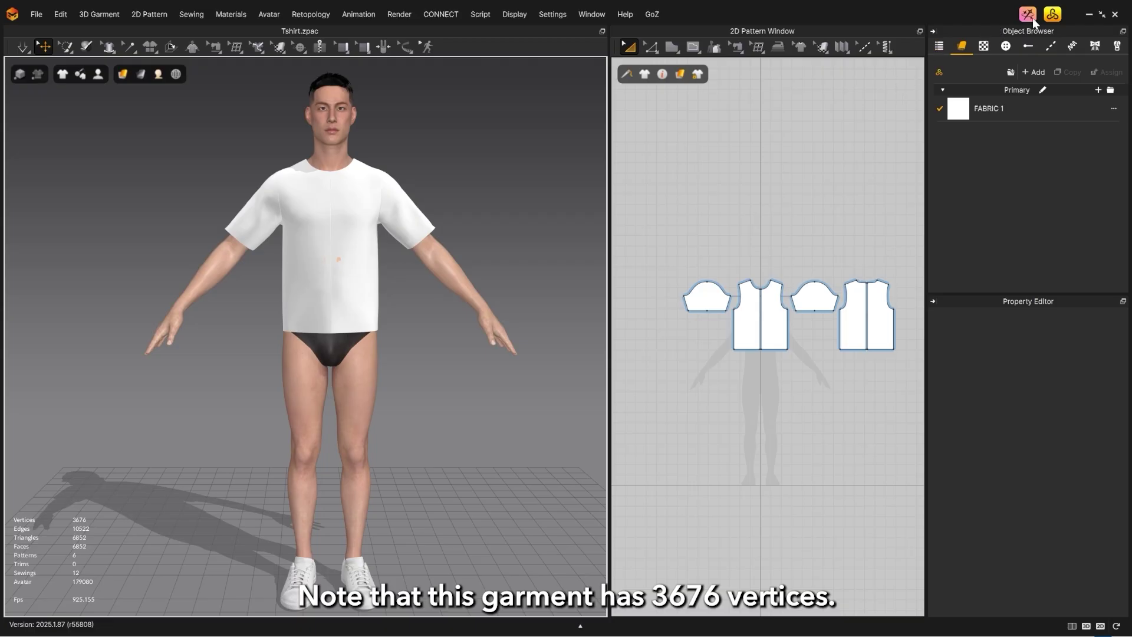
- Replace the adult avatar with the child avatar KV1.1_Avery_(2-6).avt from the library's Kid folder
{"action": "left_click", "coordinate": [1053, 14]}
{"action": "left_click", "coordinate": [373, 150]}
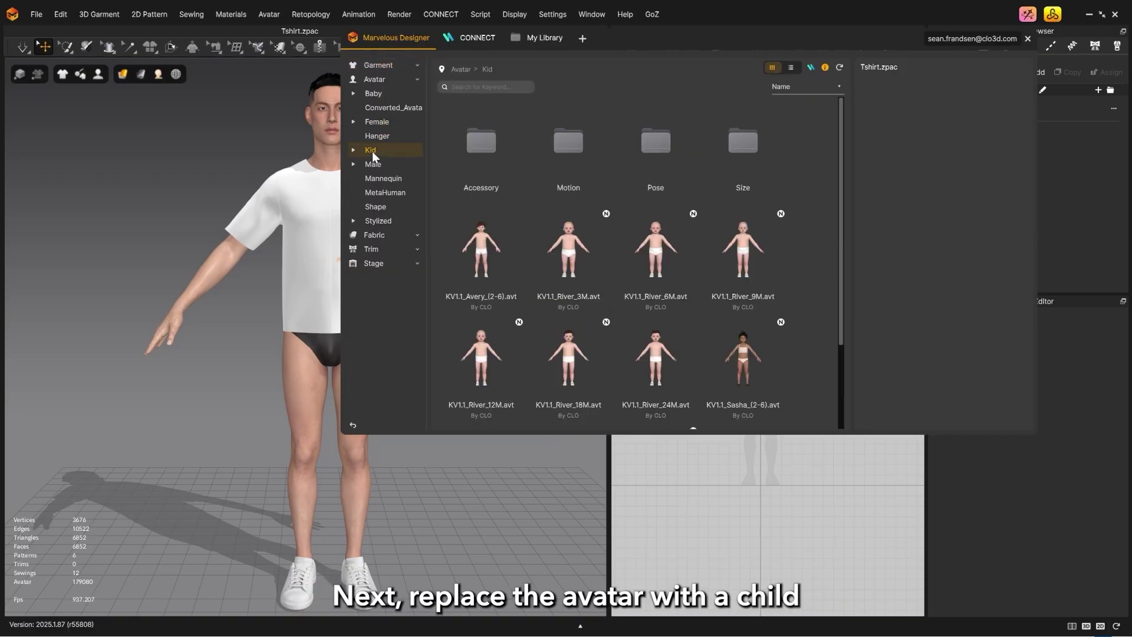
{"action": "double_click", "coordinate": [490, 247]}
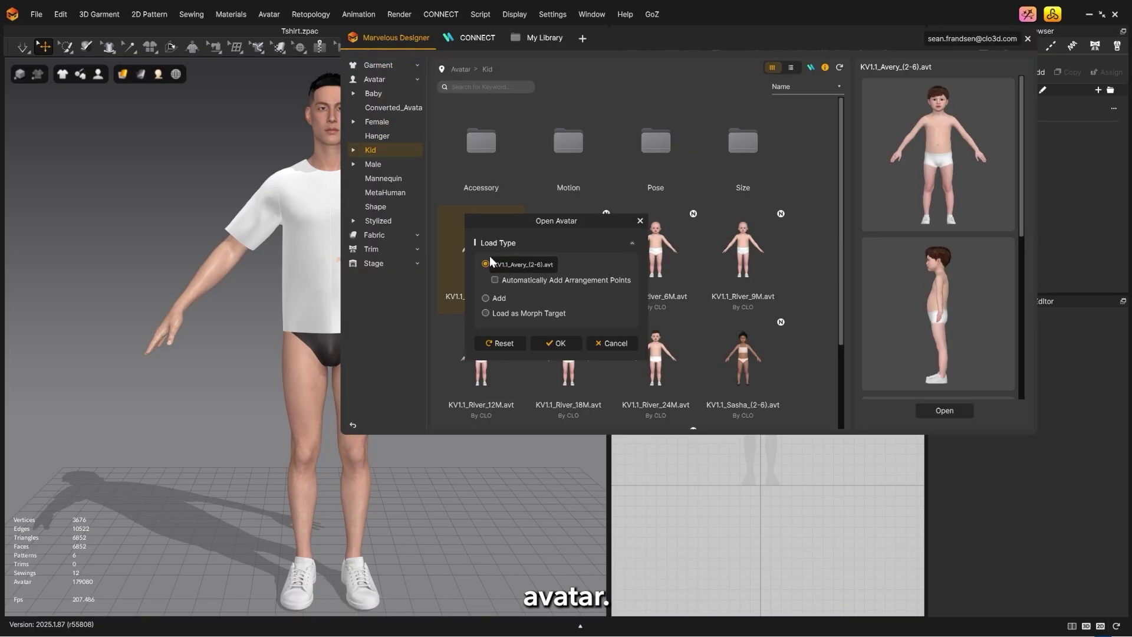
{"action": "left_click", "coordinate": [552, 343]}
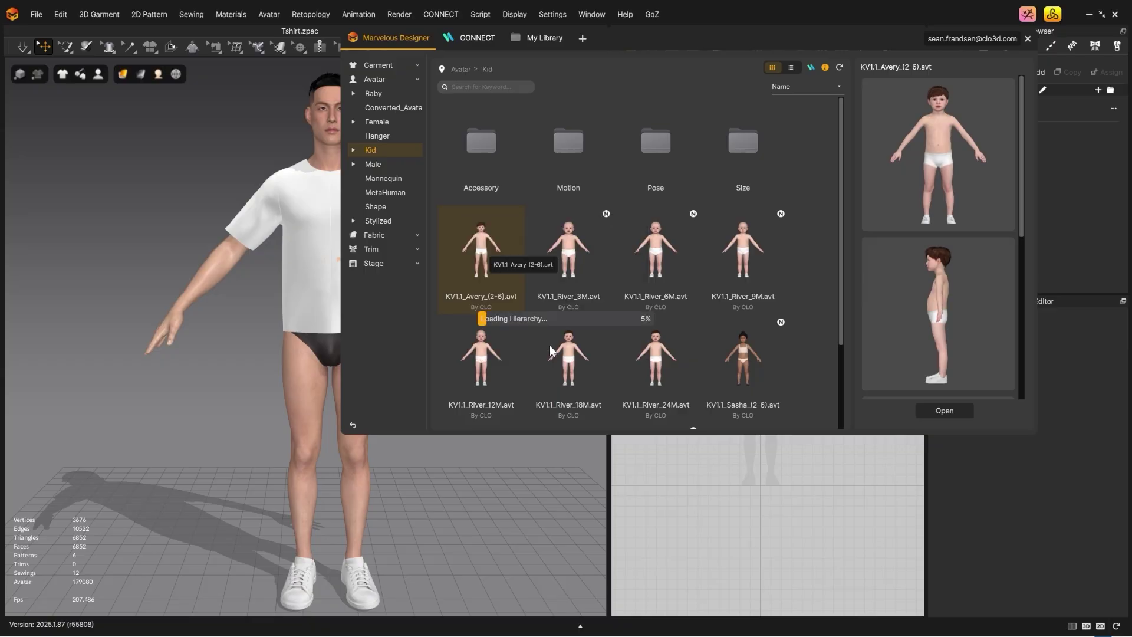
{"action": "left_click", "coordinate": [1053, 17]}
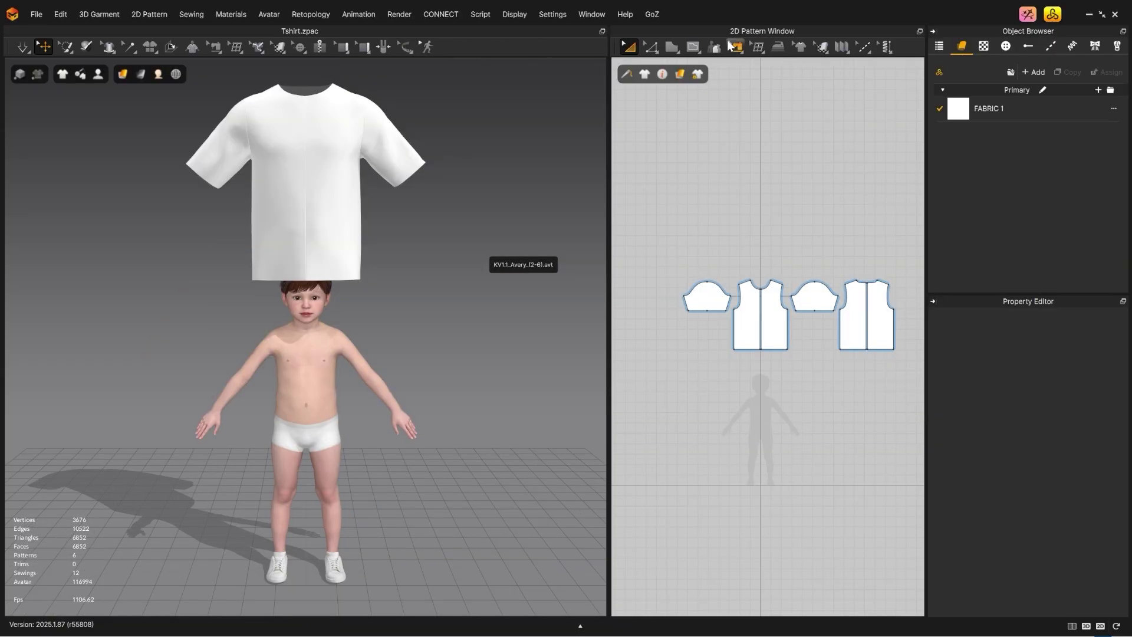
- Switch the 2D garment rendering style to Wireframe and enlarge the 2D window to inspect the pattern meshes
{"action": "mouse_move", "coordinate": [679, 75]}
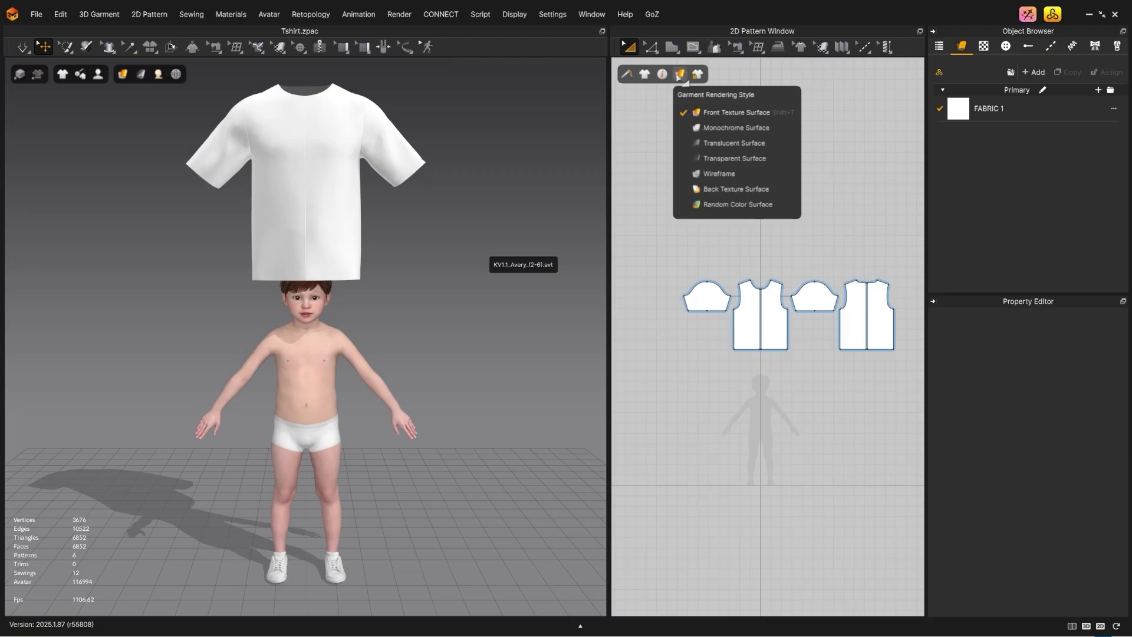
{"action": "left_click", "coordinate": [714, 173]}
{"action": "scroll", "coordinate": [826, 324], "scroll_direction": "up", "scroll_amount": 5}
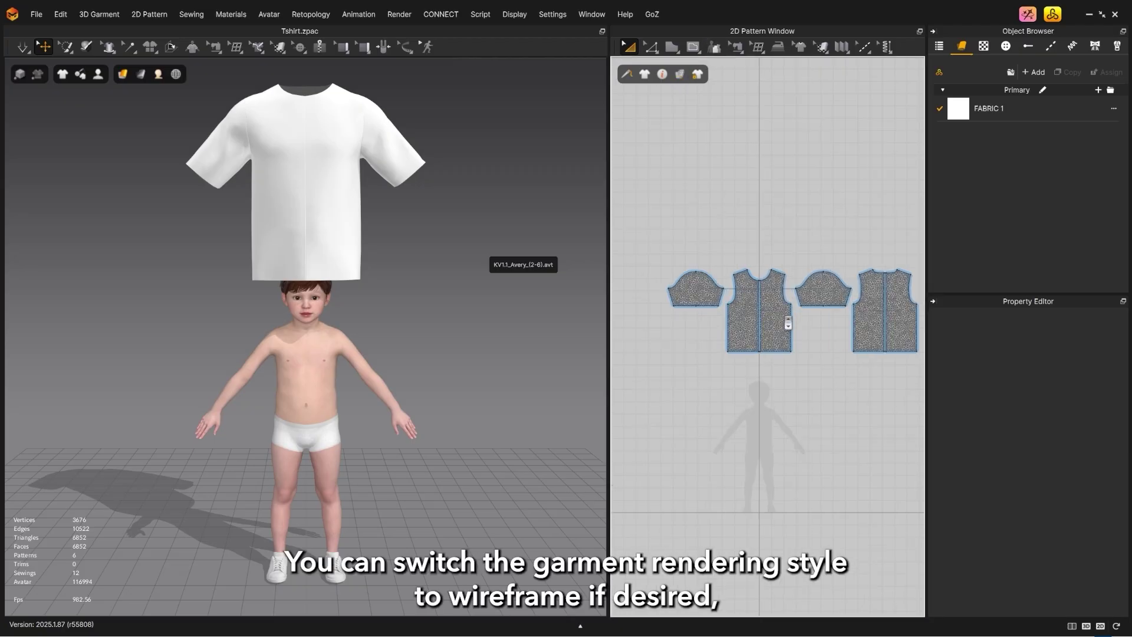
{"action": "right_click_drag", "start_coordinate": [847, 317], "coordinate": [789, 330]}
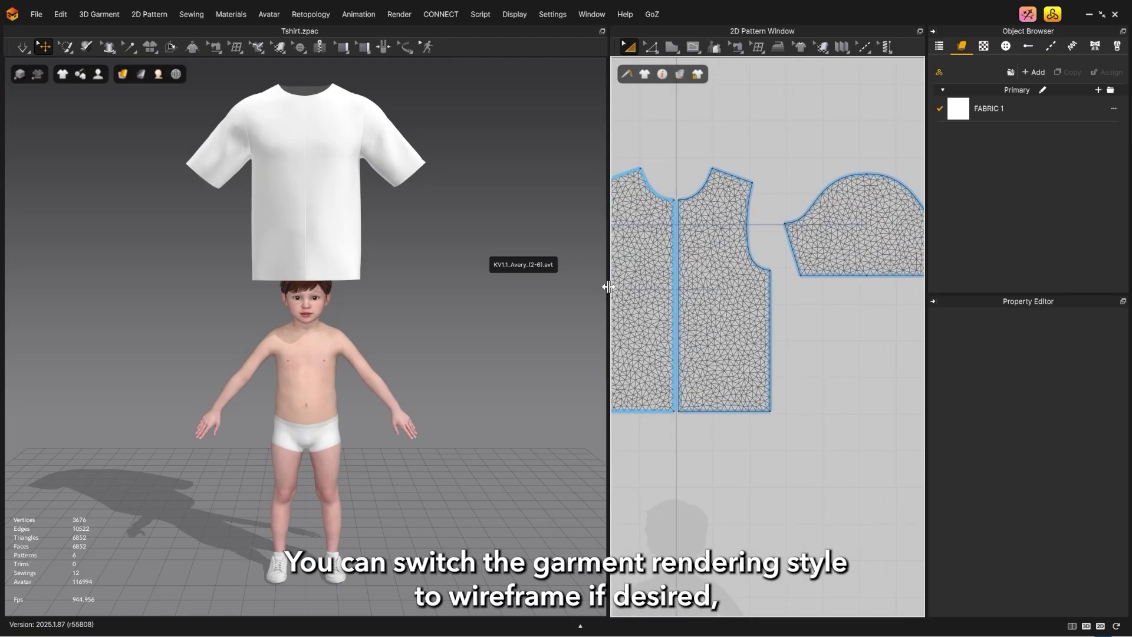
{"action": "left_click_drag", "start_coordinate": [608, 286], "coordinate": [412, 285]}
{"action": "scroll", "coordinate": [649, 266], "scroll_direction": "down", "scroll_amount": 8}
{"action": "middle_click_drag", "start_coordinate": [698, 264], "coordinate": [682, 223]}
{"action": "scroll", "coordinate": [649, 227], "scroll_direction": "down", "scroll_amount": 1}
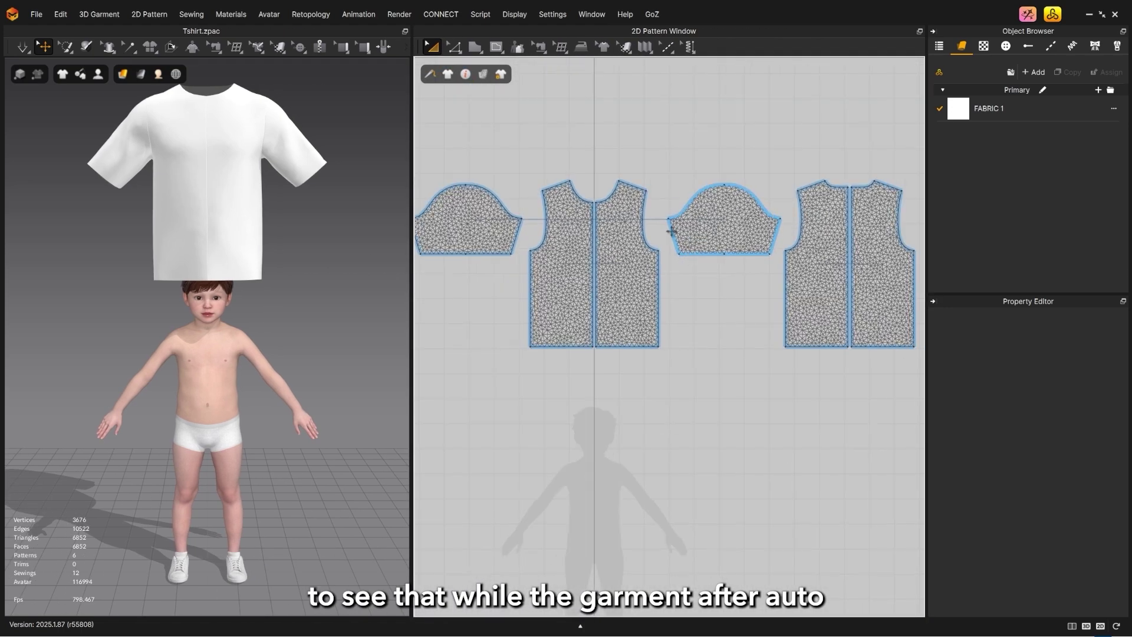
{"action": "left_click_drag", "start_coordinate": [411, 298], "coordinate": [418, 302]}
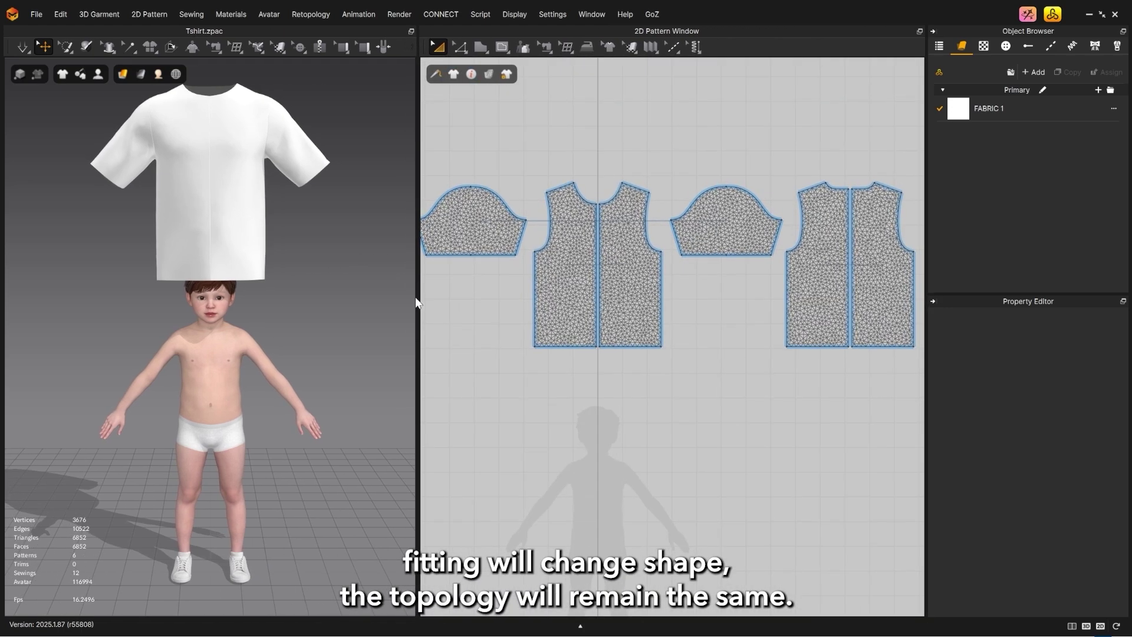
- Auto-fit the T-shirt to the child avatar with Maintain Topology enabled and widen the 3D window
{"action": "left_click", "coordinate": [522, 48]}
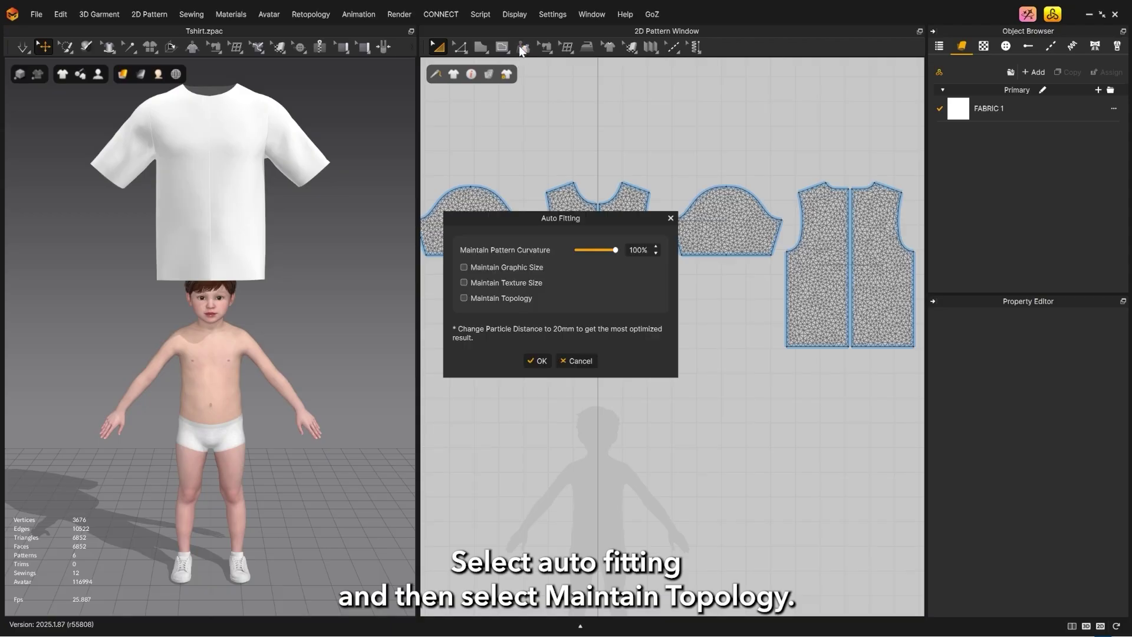
{"action": "left_click", "coordinate": [499, 298]}
{"action": "left_click", "coordinate": [538, 361]}
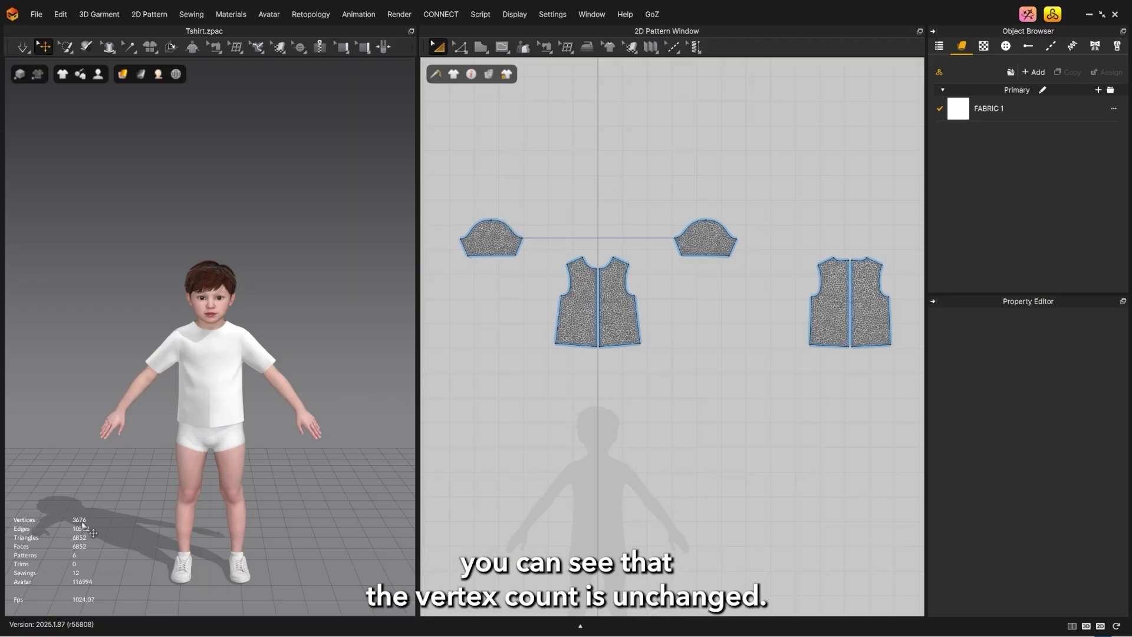
{"action": "mouse_move", "coordinate": [247, 391]}
{"action": "right_mouse_down"}
{"action": "mouse_move", "coordinate": [420, 384]}
{"action": "mouse_move", "coordinate": [241, 398]}
{"action": "right_mouse_up"}
{"action": "left_click_drag", "start_coordinate": [417, 324], "coordinate": [689, 286]}
- Open the custom avatar CUSTOM.avt from the Avatars folder of My Library without saving the current file
{"action": "left_click", "coordinate": [1048, 18]}
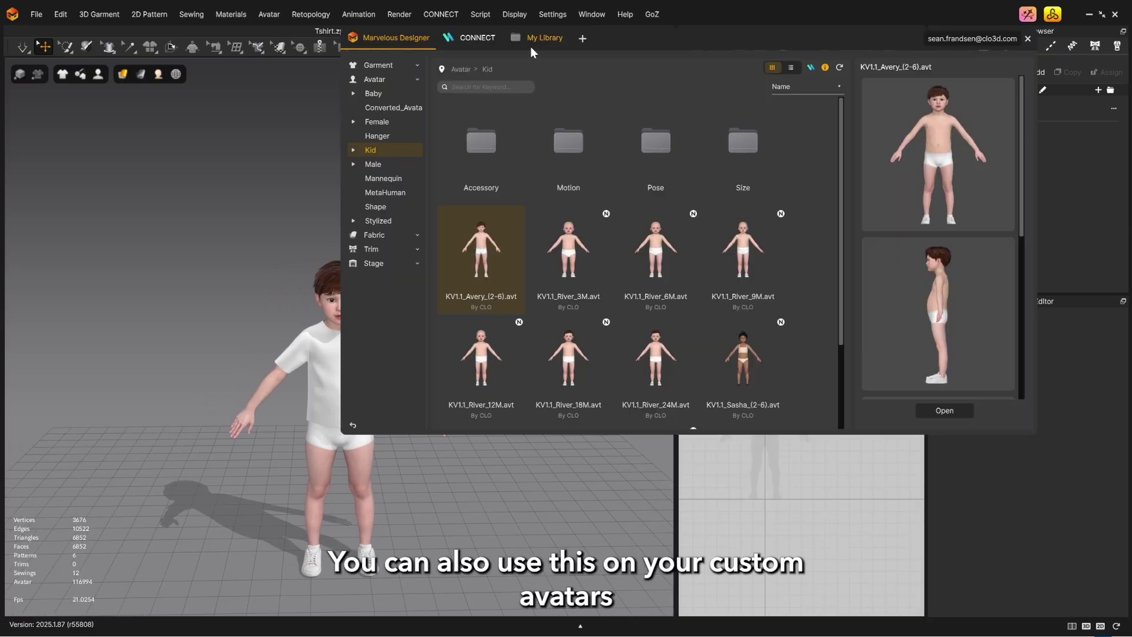
{"action": "left_click", "coordinate": [557, 37]}
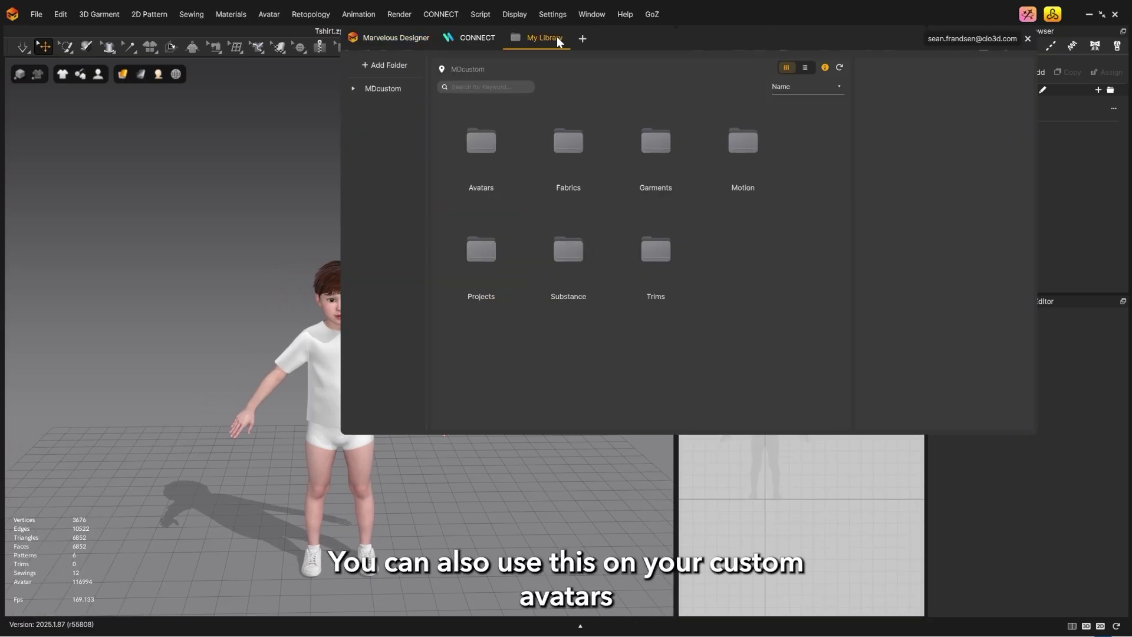
{"action": "double_click", "coordinate": [490, 144]}
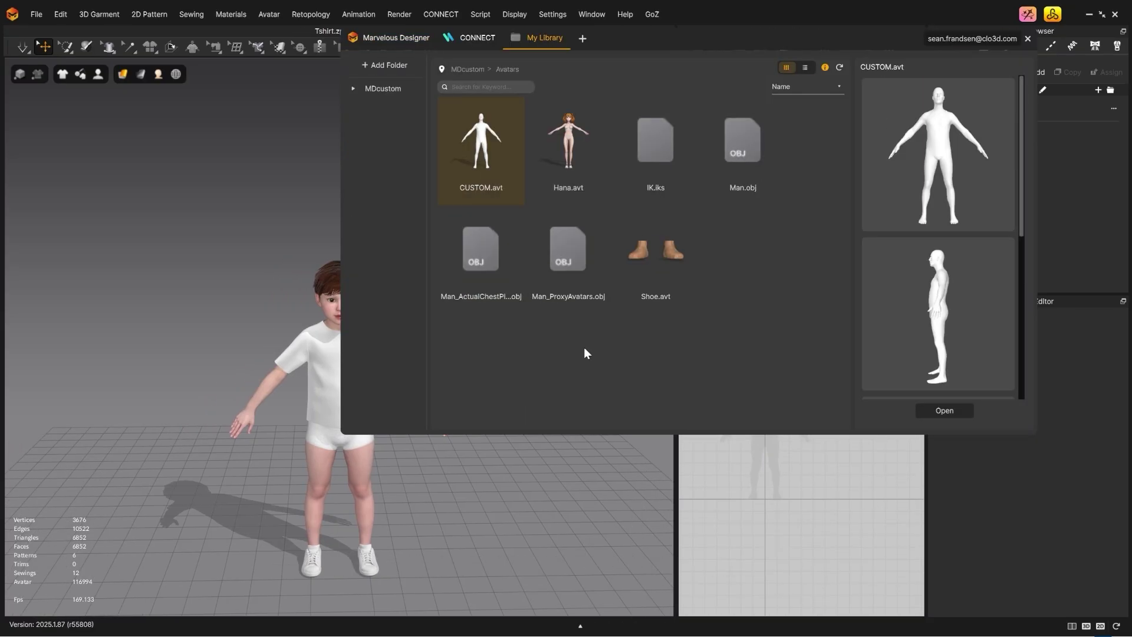
{"action": "left_click", "coordinate": [947, 411]}
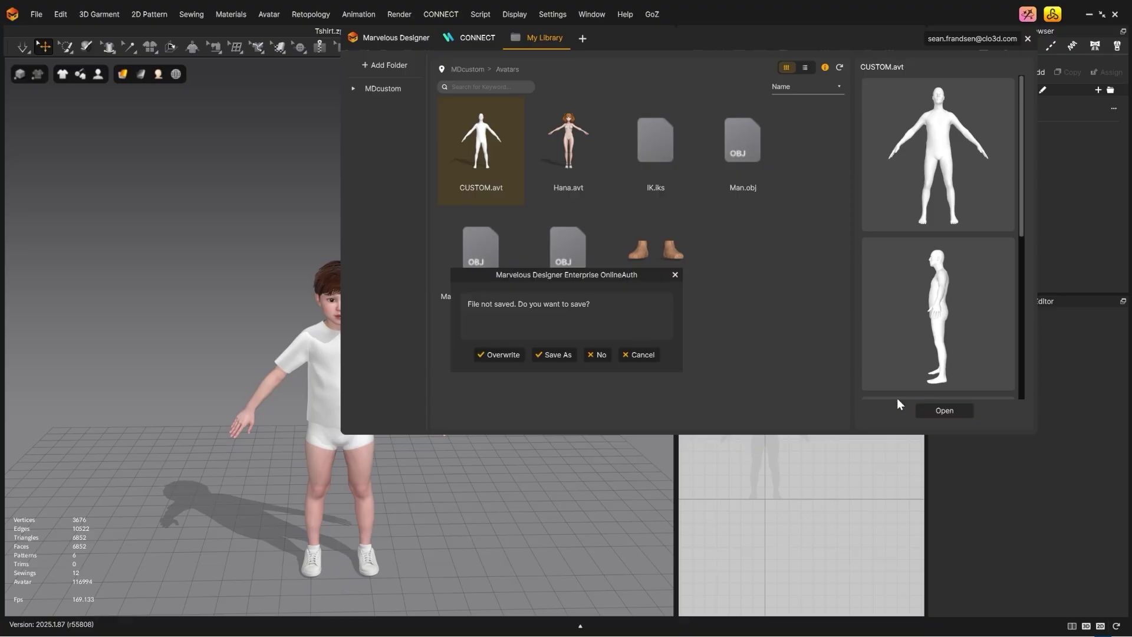
{"action": "left_click", "coordinate": [592, 354]}
{"action": "left_click", "coordinate": [567, 344]}
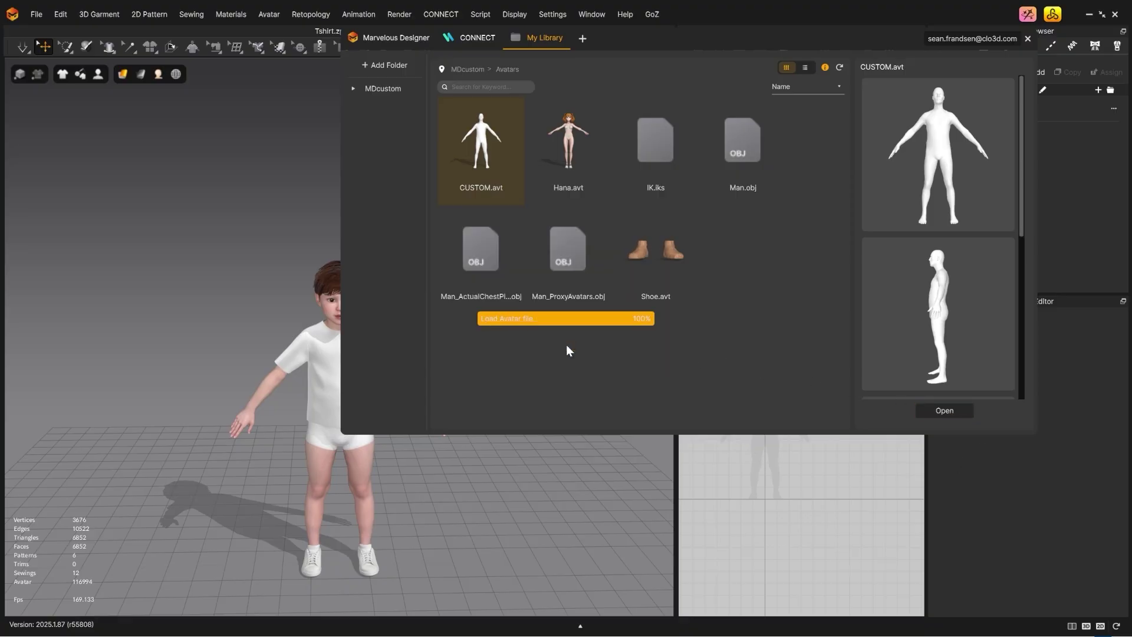
{"action": "left_click", "coordinate": [1028, 38]}
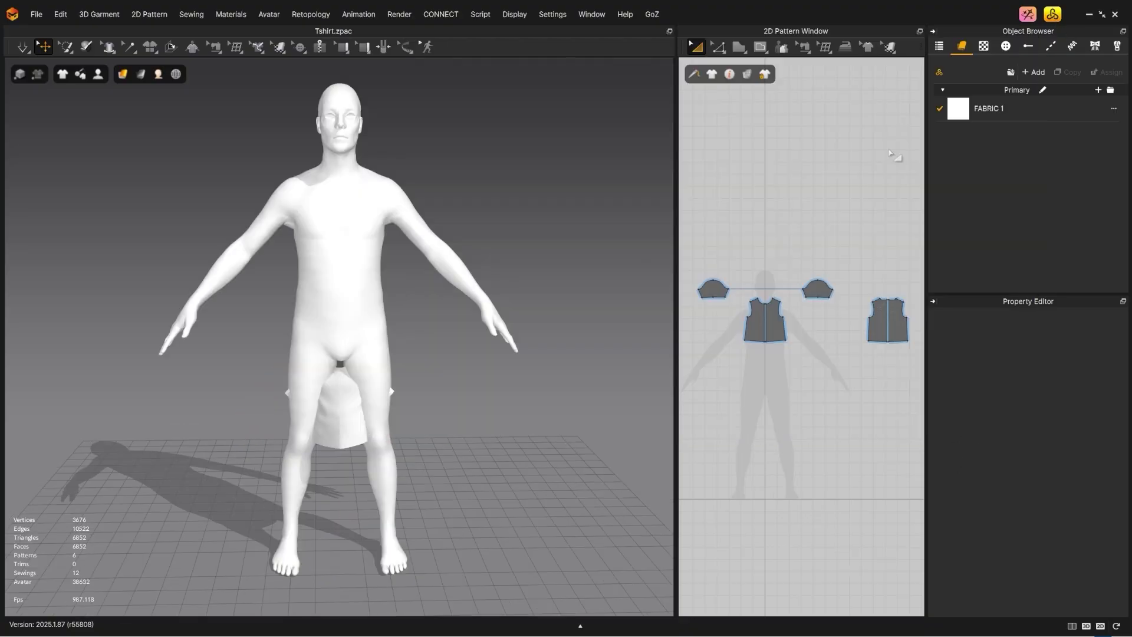
- Examine the custom avatar's Measure, Arrangement and Fitting Suit settings in the Avatar Editor, then close it without saving the avatar file
{"action": "right_click_drag", "start_coordinate": [361, 426], "coordinate": [326, 416]}
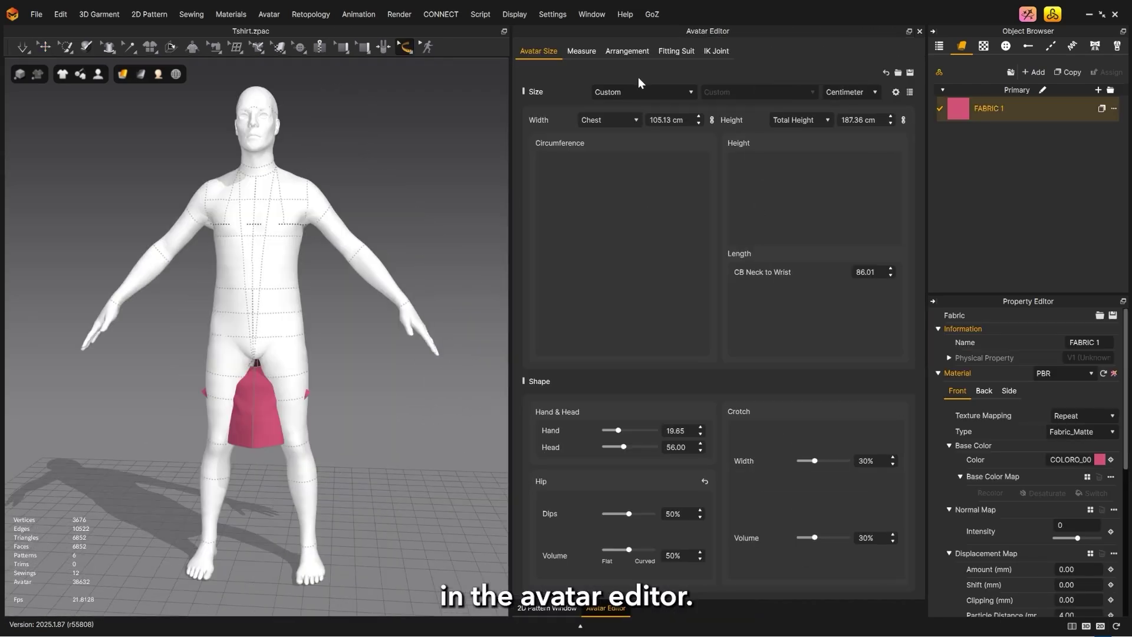
{"action": "left_click", "coordinate": [579, 48]}
{"action": "left_click", "coordinate": [633, 52]}
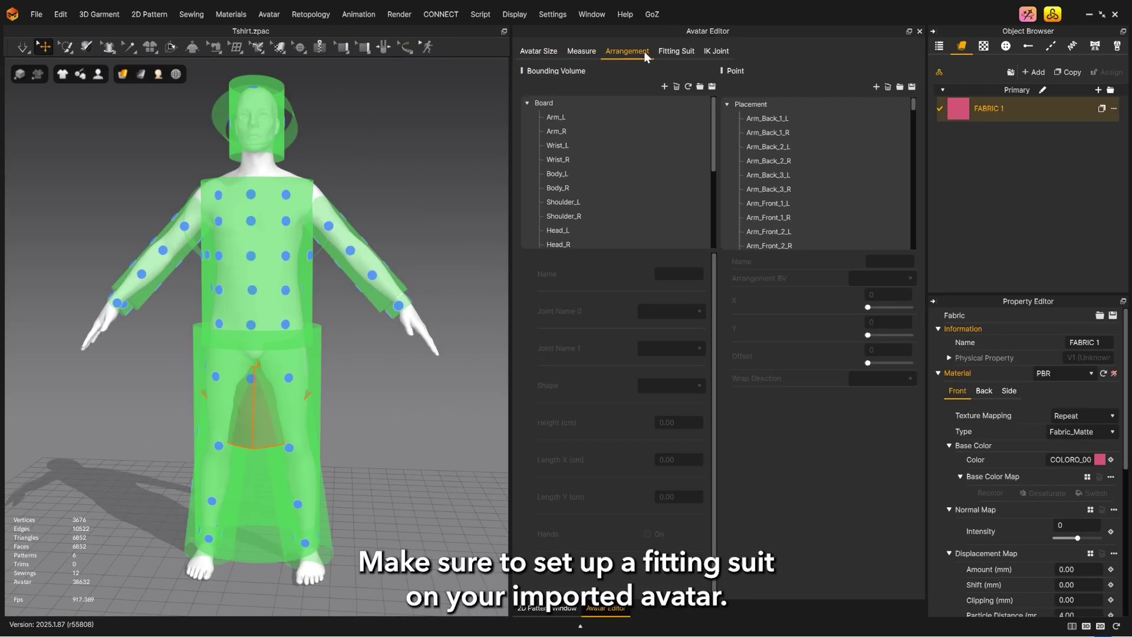
{"action": "left_click", "coordinate": [666, 51]}
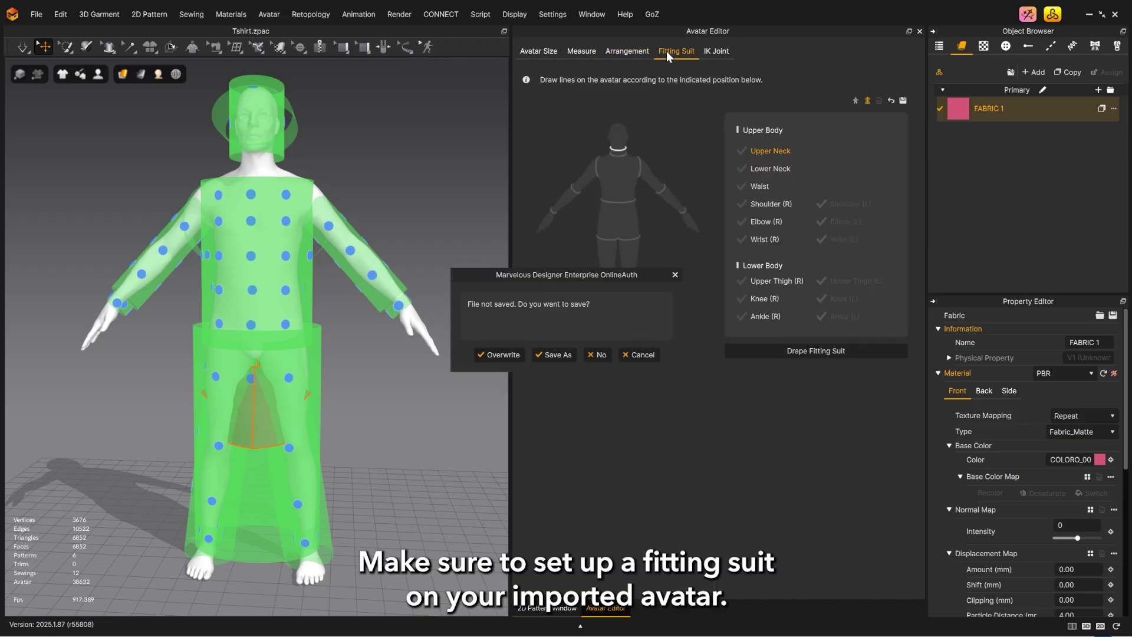
{"action": "left_click", "coordinate": [640, 355]}
{"action": "left_click", "coordinate": [921, 31]}
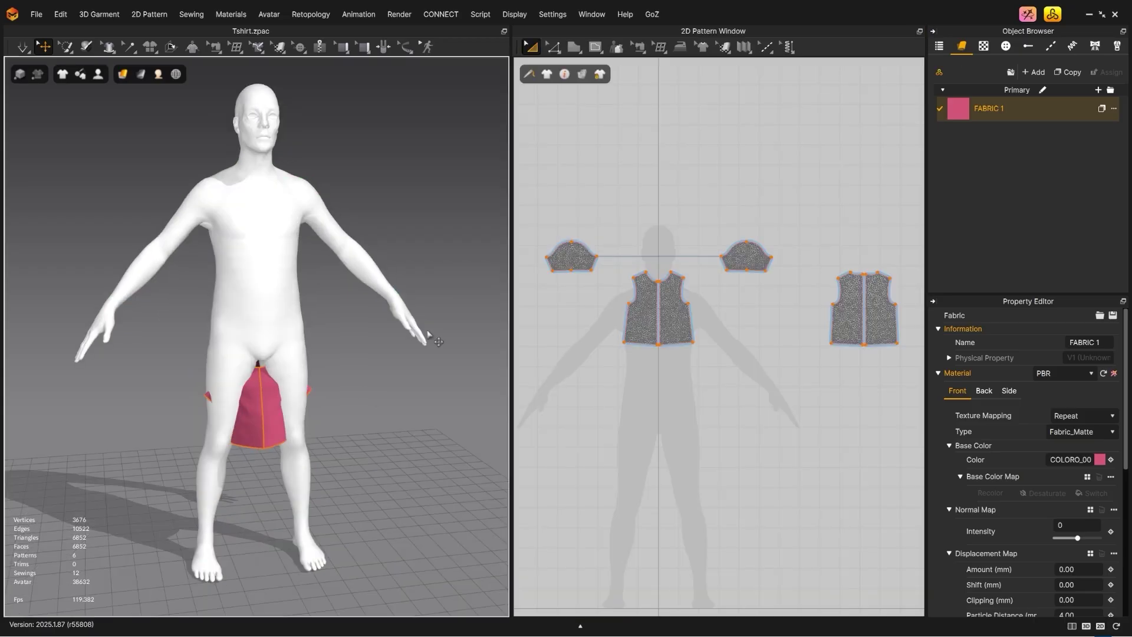
- Try to auto-fit the T-shirt to the custom avatar with Maintain Topology enabled
{"action": "left_click", "coordinate": [616, 47]}
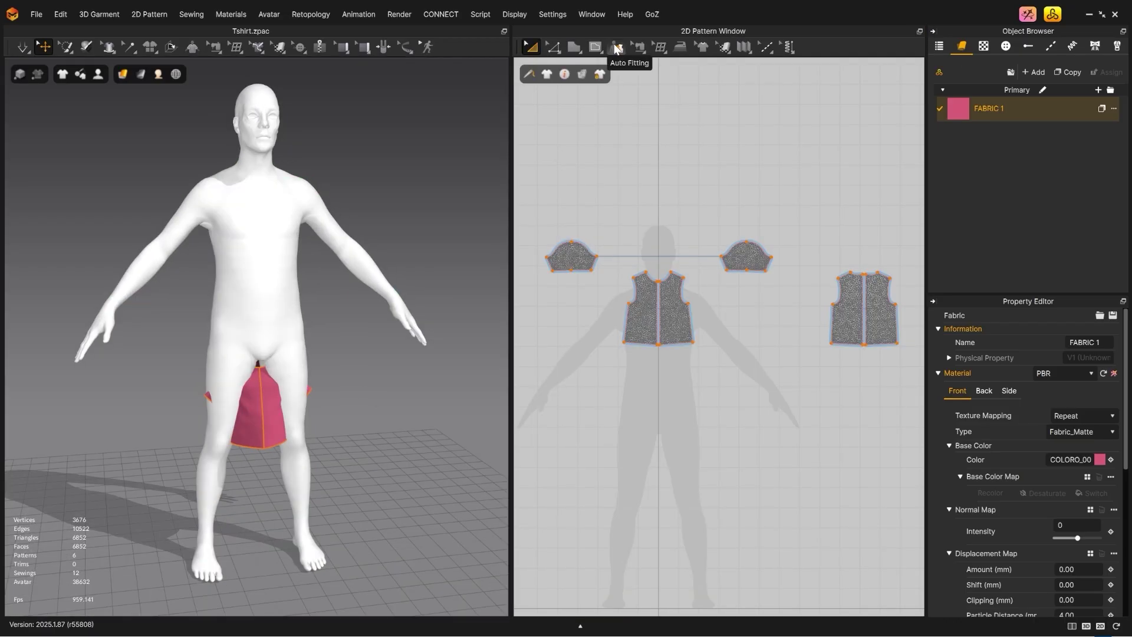
{"action": "left_click", "coordinate": [499, 298]}
{"action": "left_click", "coordinate": [539, 361]}
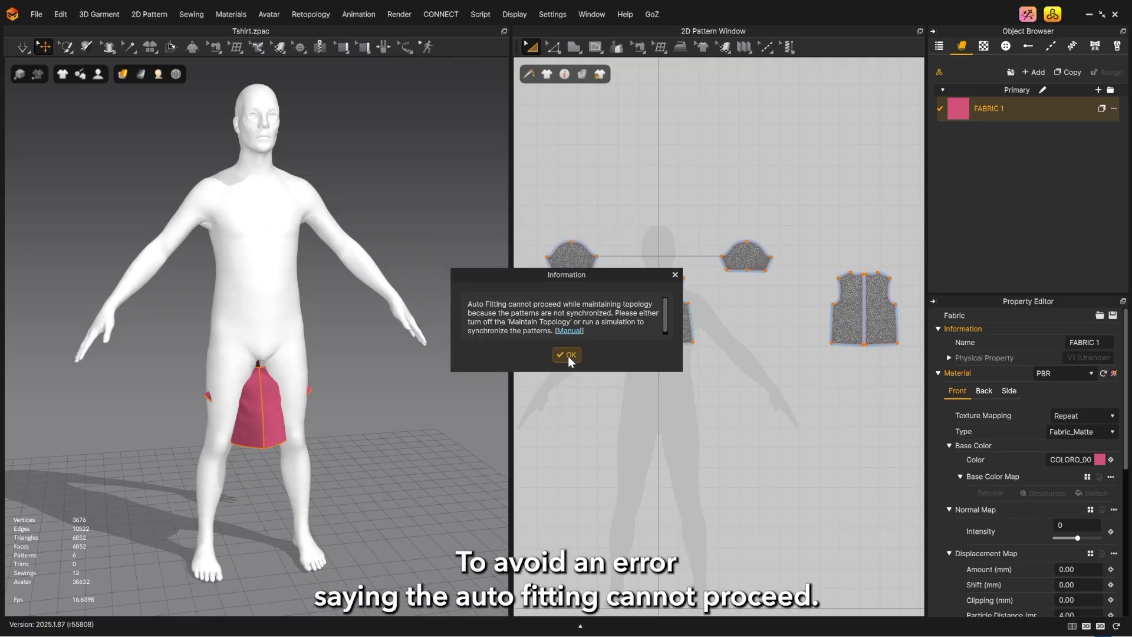
{"action": "left_click", "coordinate": [568, 355]}
- Auto-fit the T-shirt to the custom avatar with Maintain Pattern Curvature at 100% and inspect the fit from several sides
{"action": "middle_click_drag", "start_coordinate": [409, 420], "coordinate": [422, 420]}
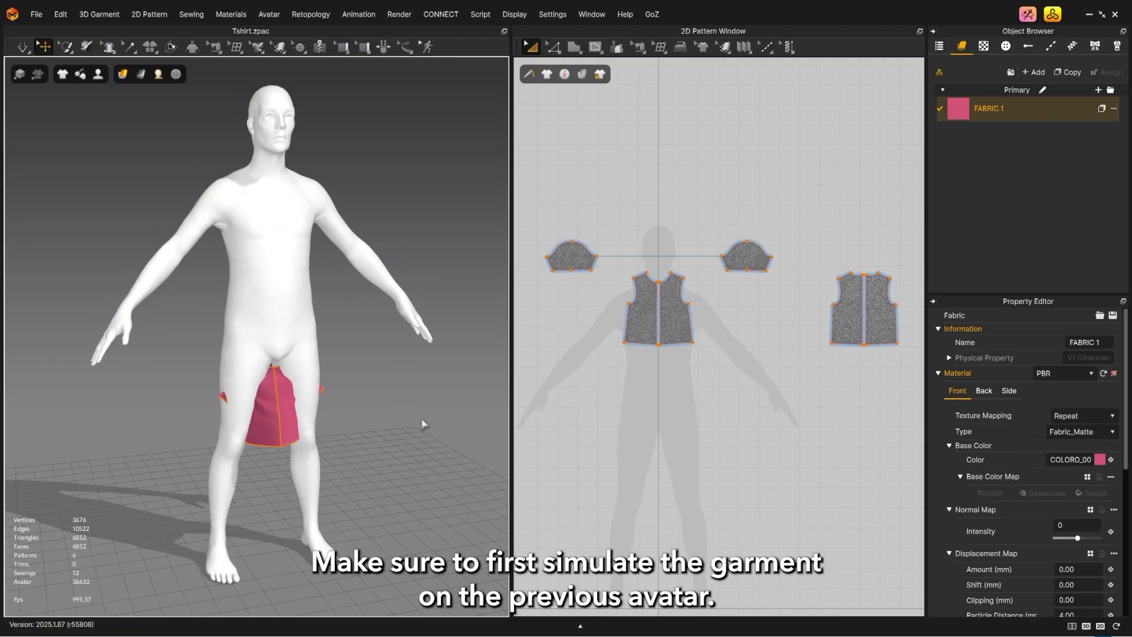
{"action": "scroll", "coordinate": [392, 393], "scroll_direction": "down", "scroll_amount": 1}
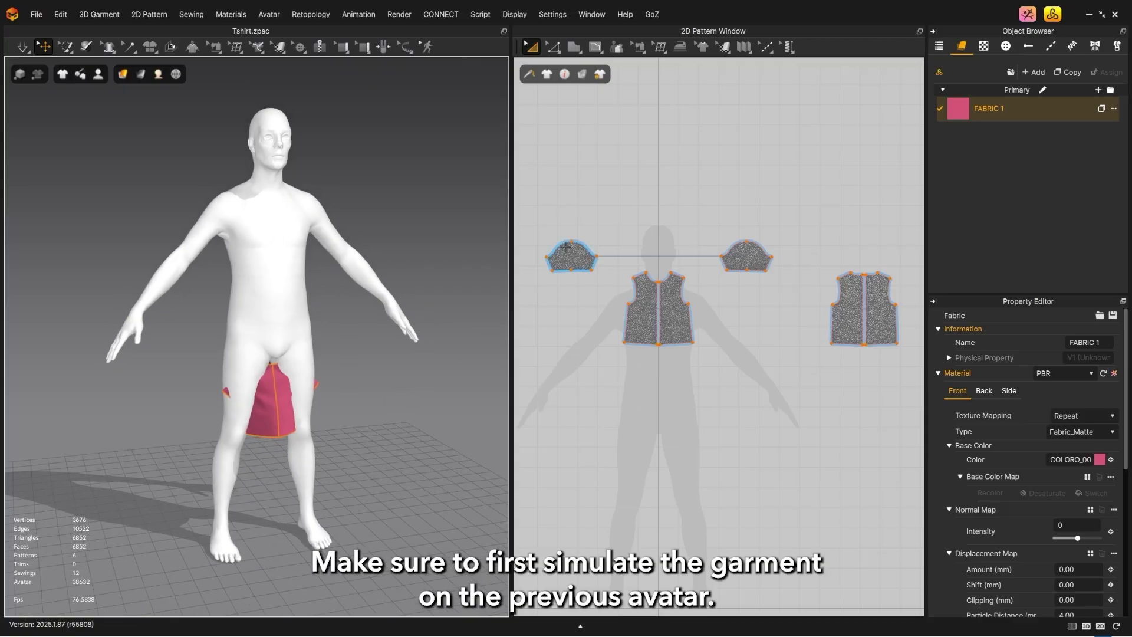
{"action": "left_click", "coordinate": [616, 47]}
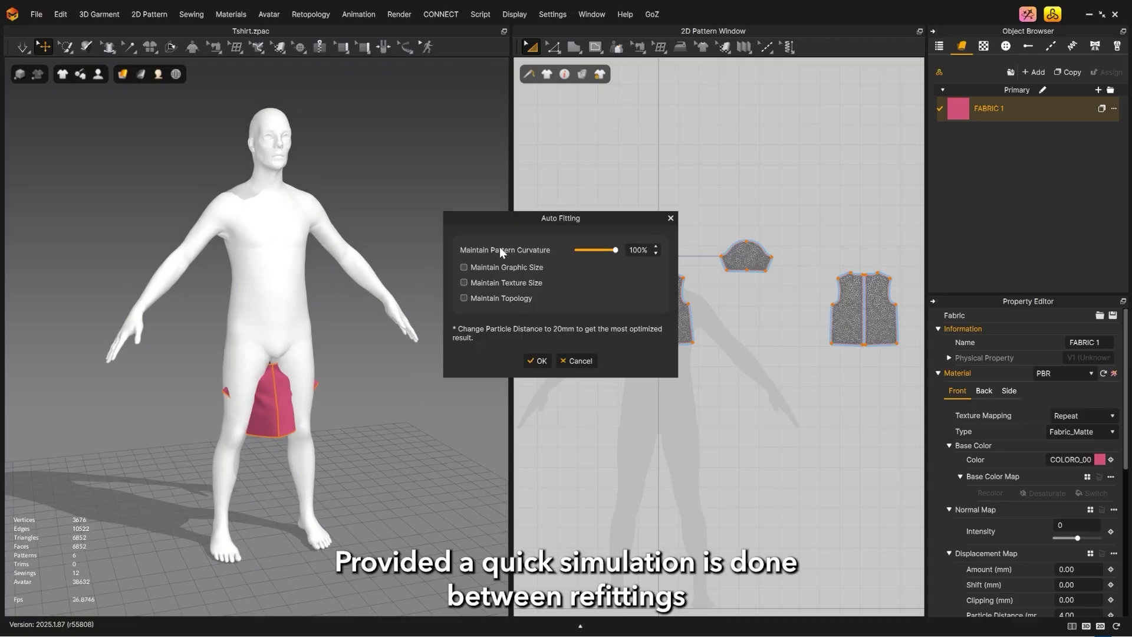
{"action": "left_click", "coordinate": [542, 361]}
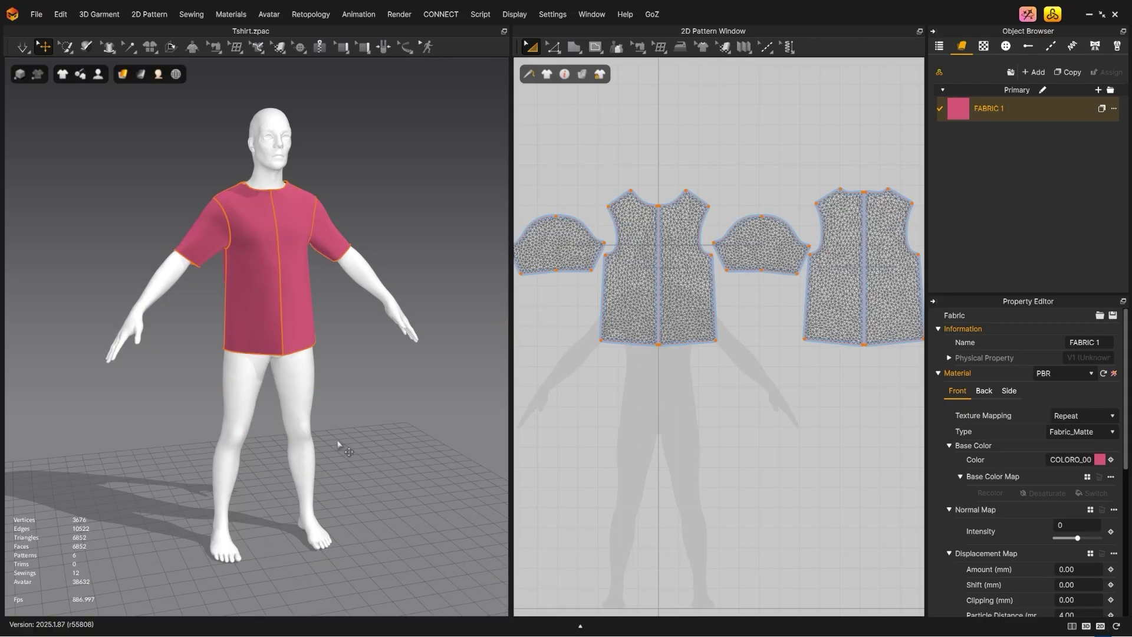
{"action": "right_click_drag", "start_coordinate": [337, 417], "coordinate": [412, 424]}
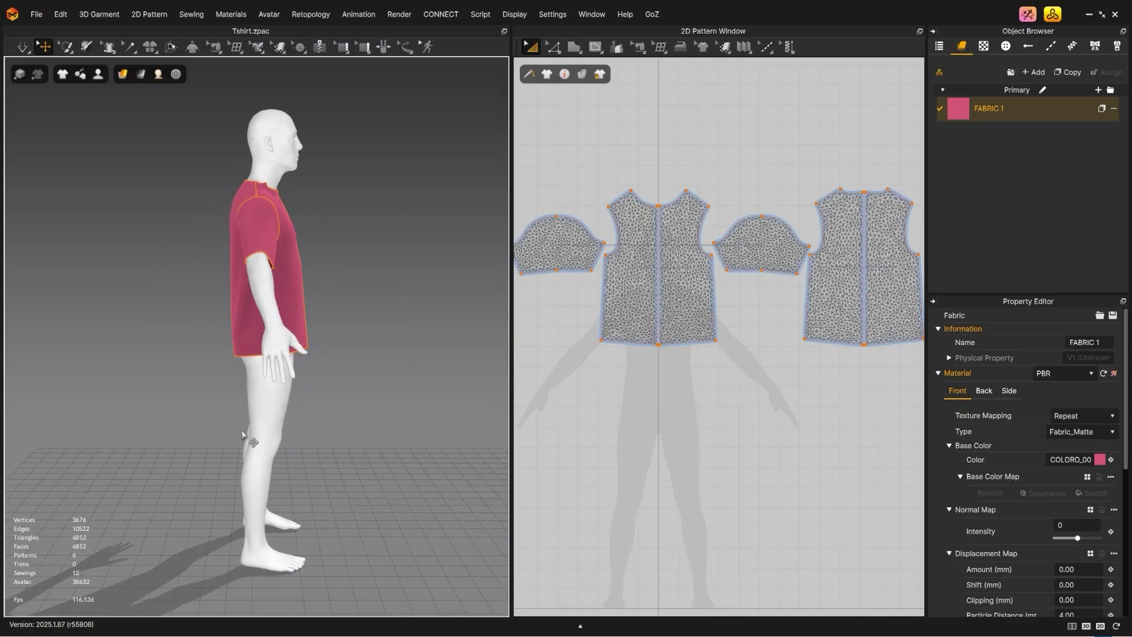
{"action": "right_click_drag", "start_coordinate": [96, 529], "coordinate": [466, 392]}
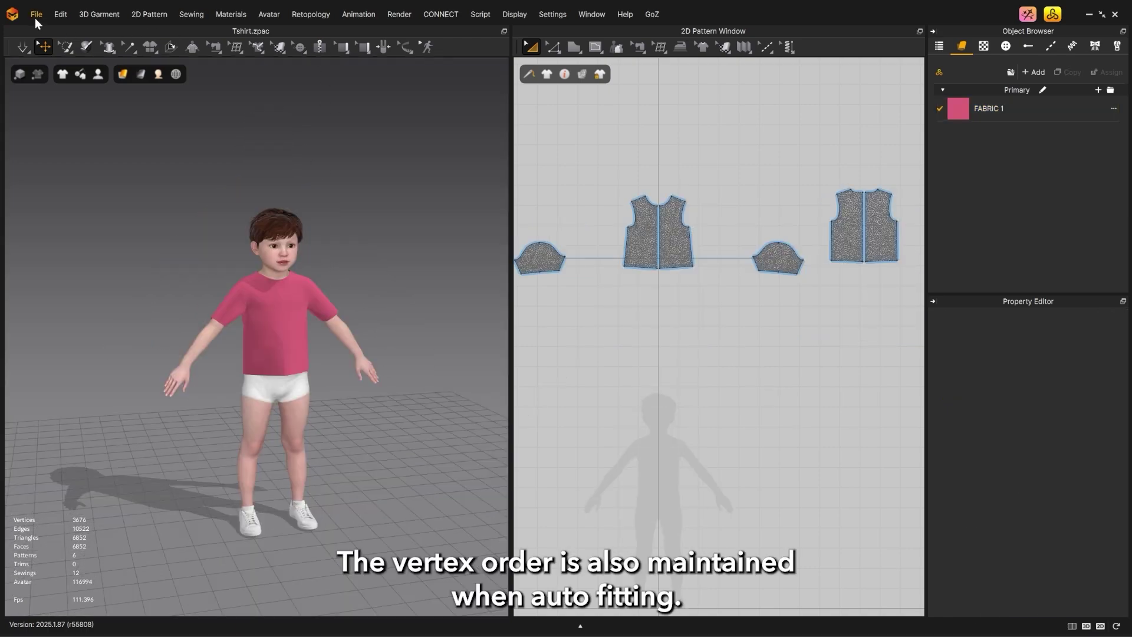
- Review the OBJ export options for the child avatar's T-shirt and close them without exporting
{"action": "left_click", "coordinate": [35, 16]}
{"action": "mouse_move", "coordinate": [58, 165]}
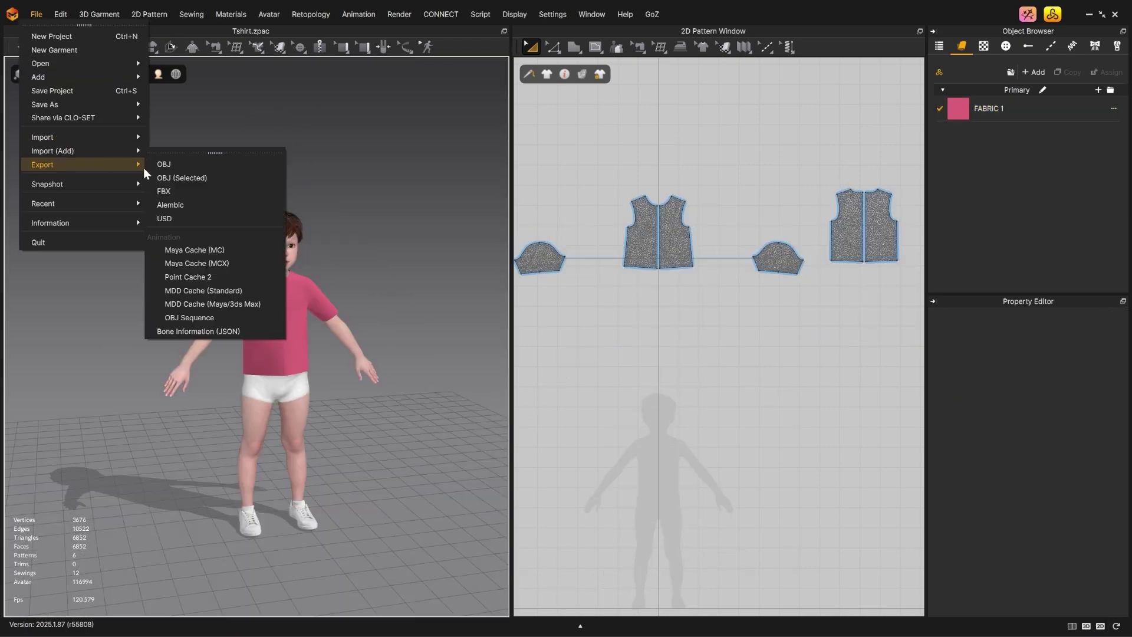
{"action": "left_click", "coordinate": [177, 164]}
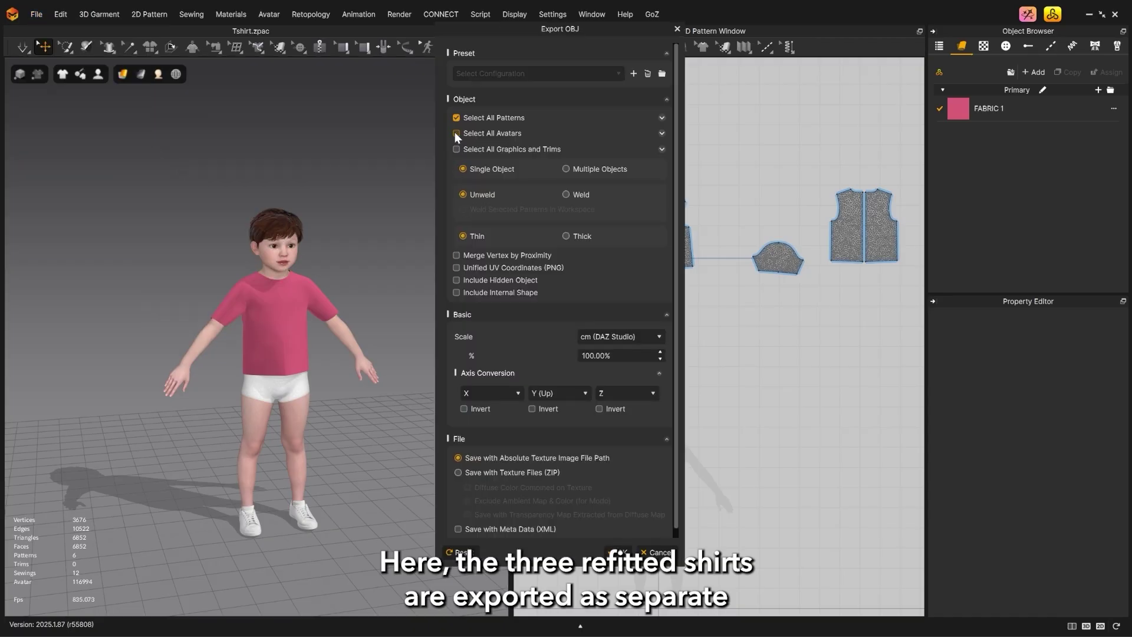
{"action": "left_click", "coordinate": [670, 553]}
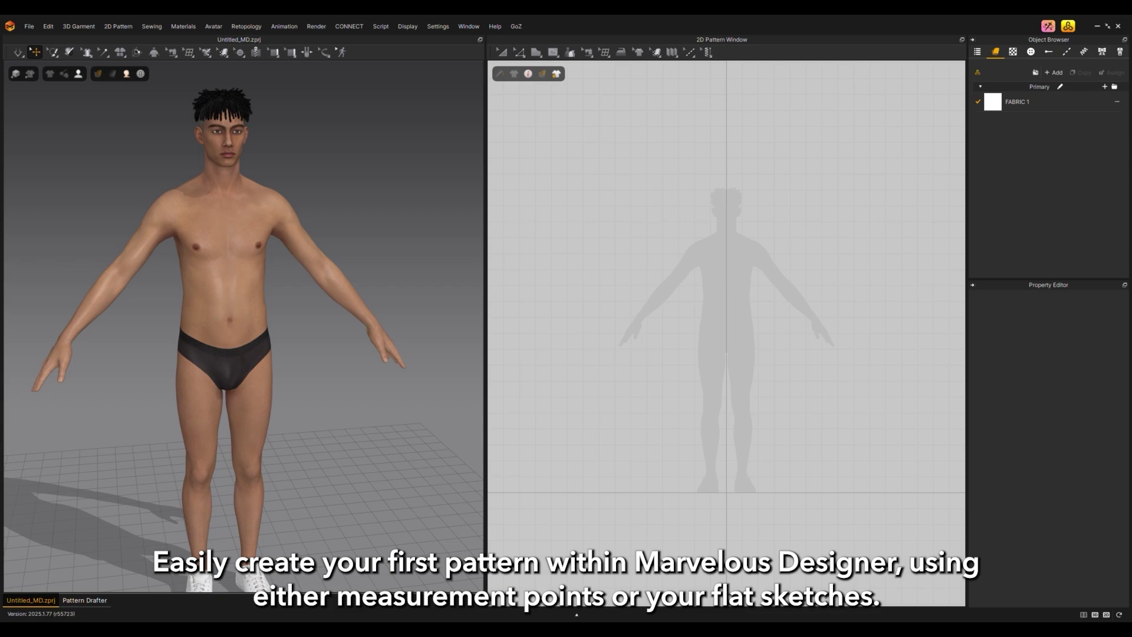
- Open the Pattern Drafter and keep T-Shirt as the garment type
{"action": "left_click", "coordinate": [117, 28]}
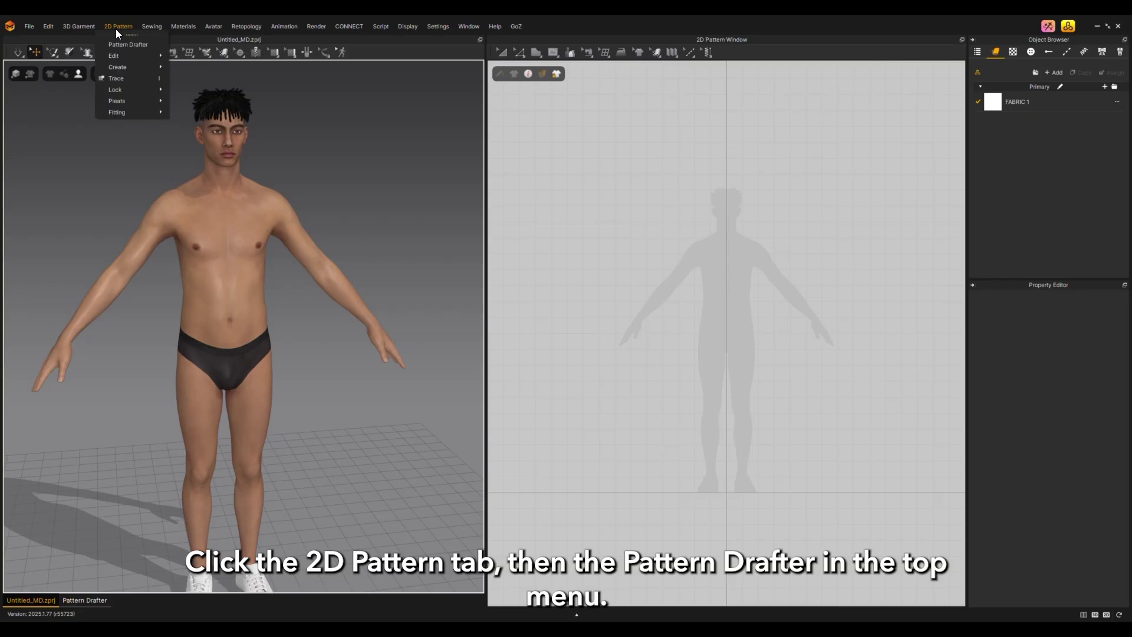
{"action": "left_click", "coordinate": [125, 44]}
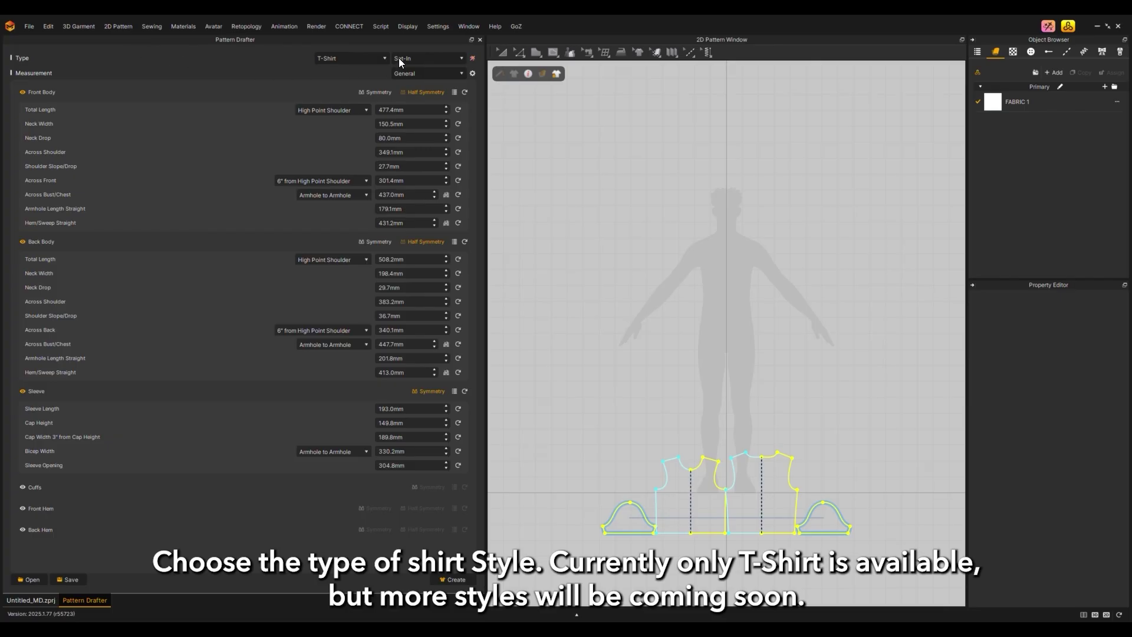
{"action": "left_click", "coordinate": [381, 55]}
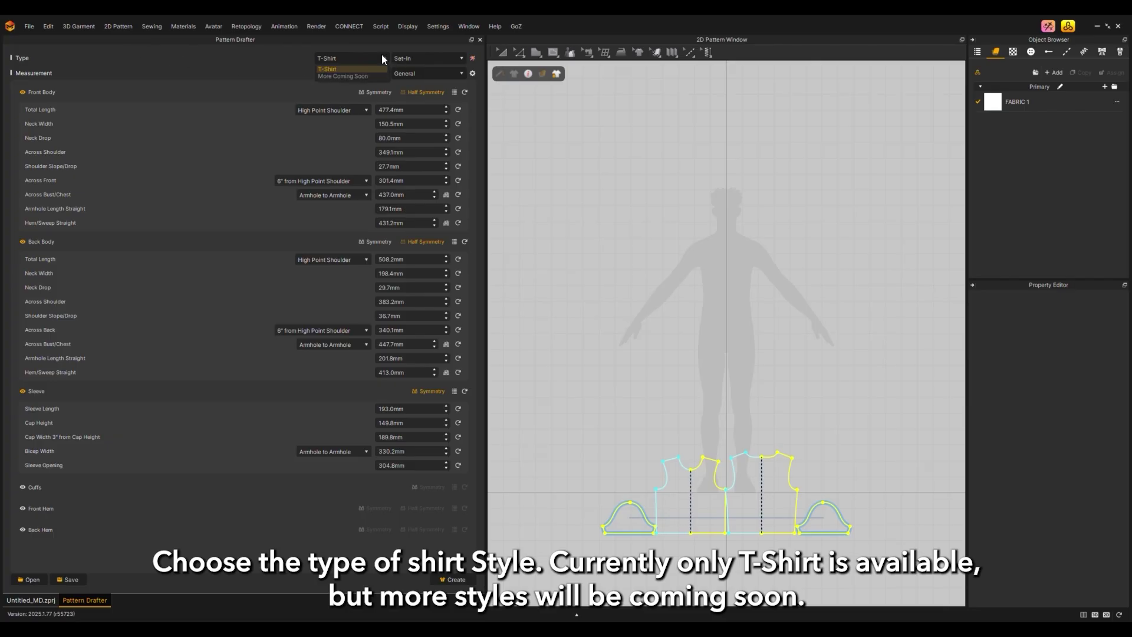
{"action": "left_click", "coordinate": [381, 56]}
- Preview the Set-In, Raglan and Drop Shoulder styles of the T-shirt and settle on Raglan
{"action": "left_click", "coordinate": [406, 59]}
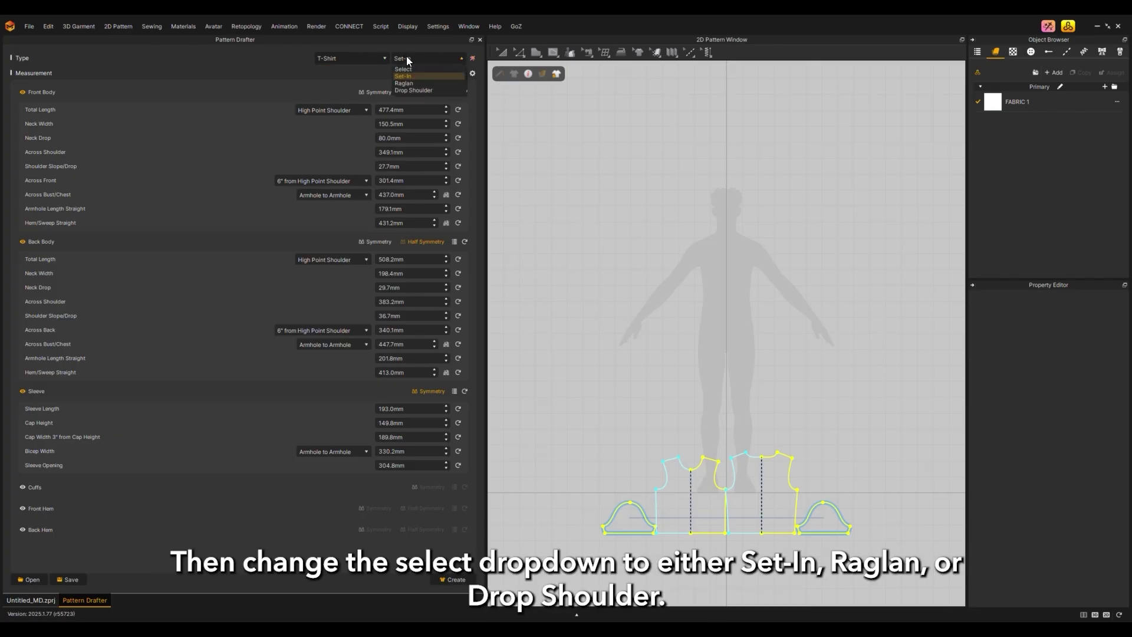
{"action": "left_click", "coordinate": [409, 76]}
{"action": "left_click", "coordinate": [409, 58]}
{"action": "left_click", "coordinate": [409, 83]}
{"action": "left_click", "coordinate": [410, 57]}
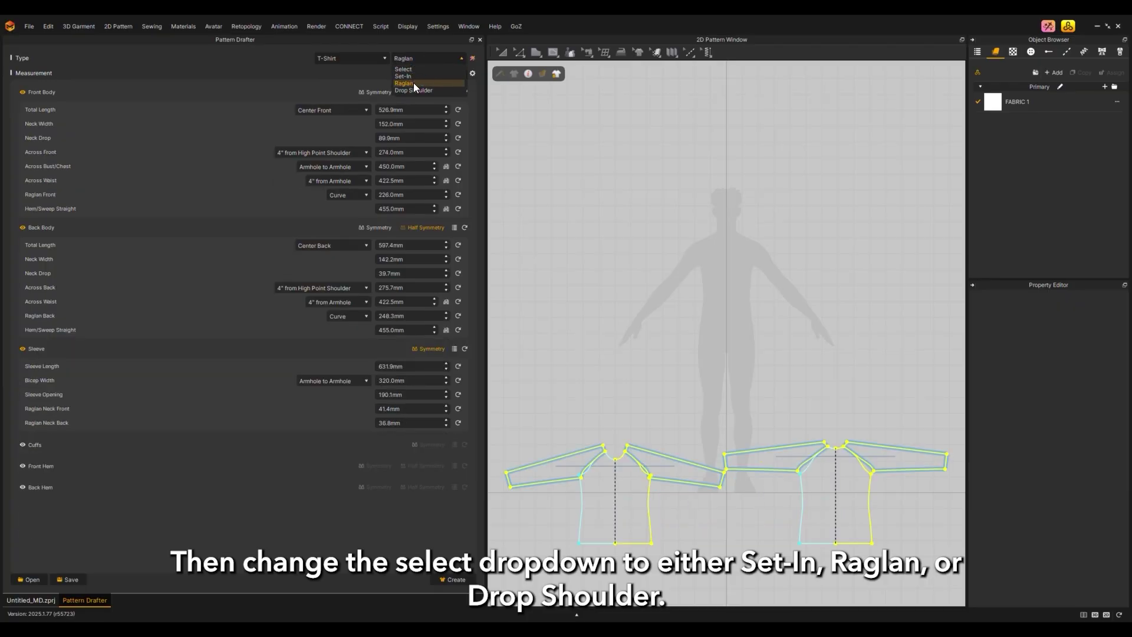
{"action": "left_click", "coordinate": [413, 89]}
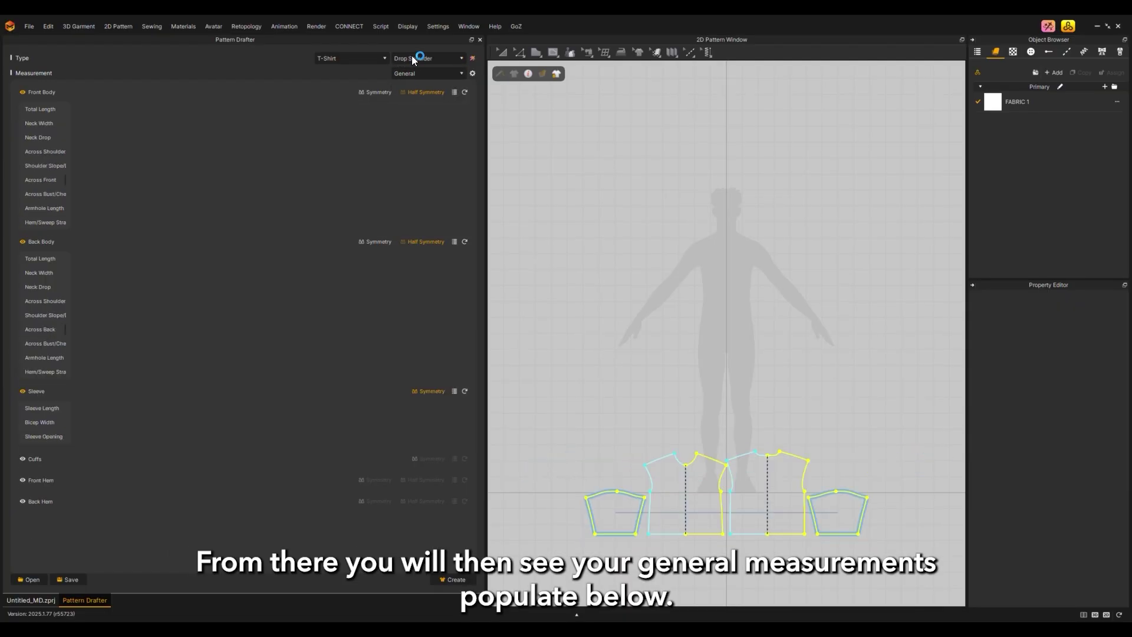
{"action": "left_click", "coordinate": [413, 59]}
{"action": "left_click", "coordinate": [419, 80]}
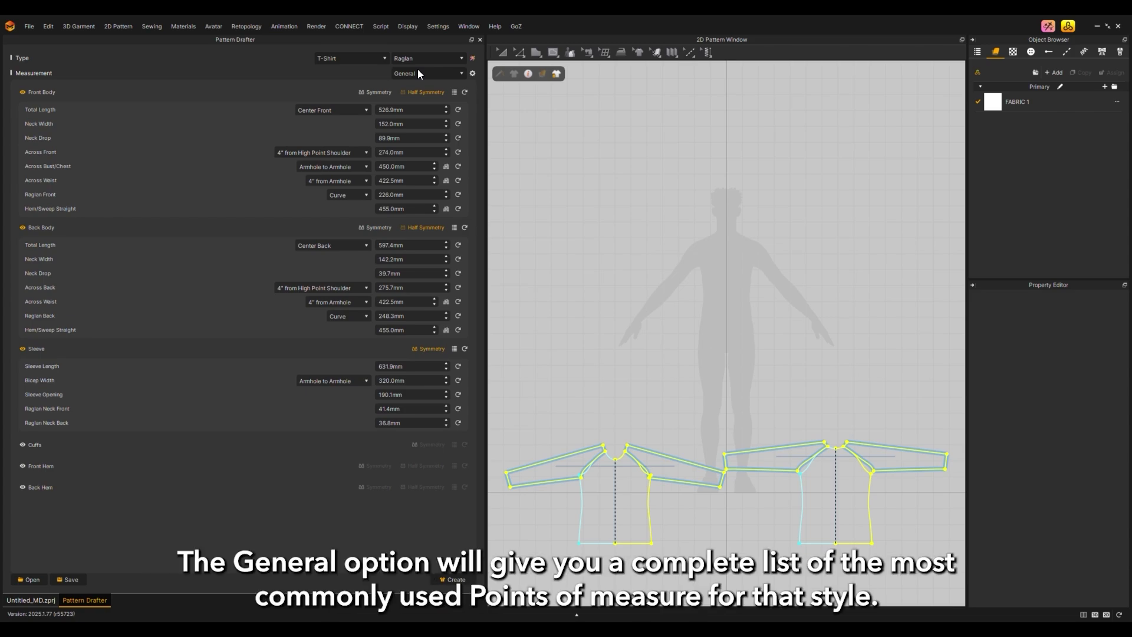
- Compare the General, Simple and Custom measurement lists of the Raglan T-shirt and settle on Simple
{"action": "left_click", "coordinate": [418, 71]}
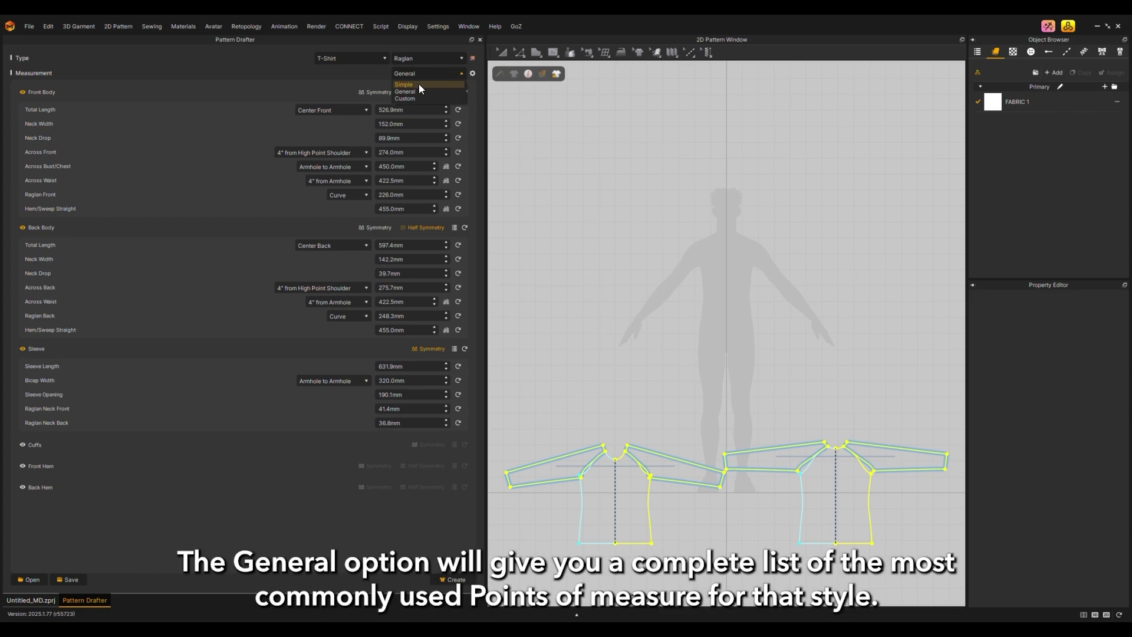
{"action": "left_click", "coordinate": [419, 89]}
{"action": "left_click", "coordinate": [419, 74]}
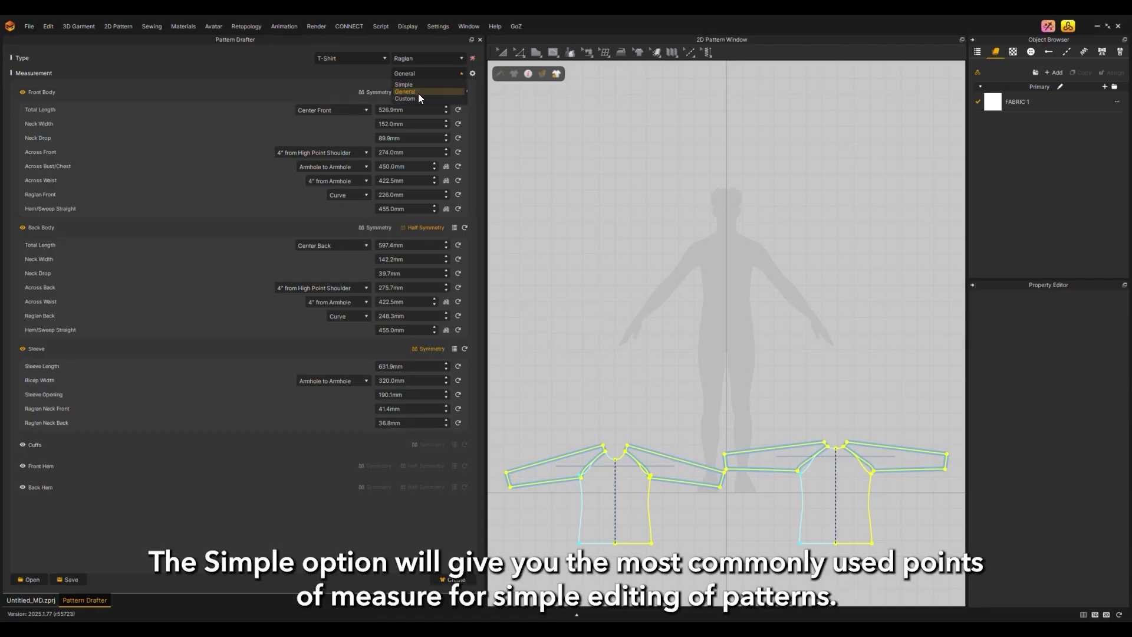
{"action": "left_click", "coordinate": [419, 87]}
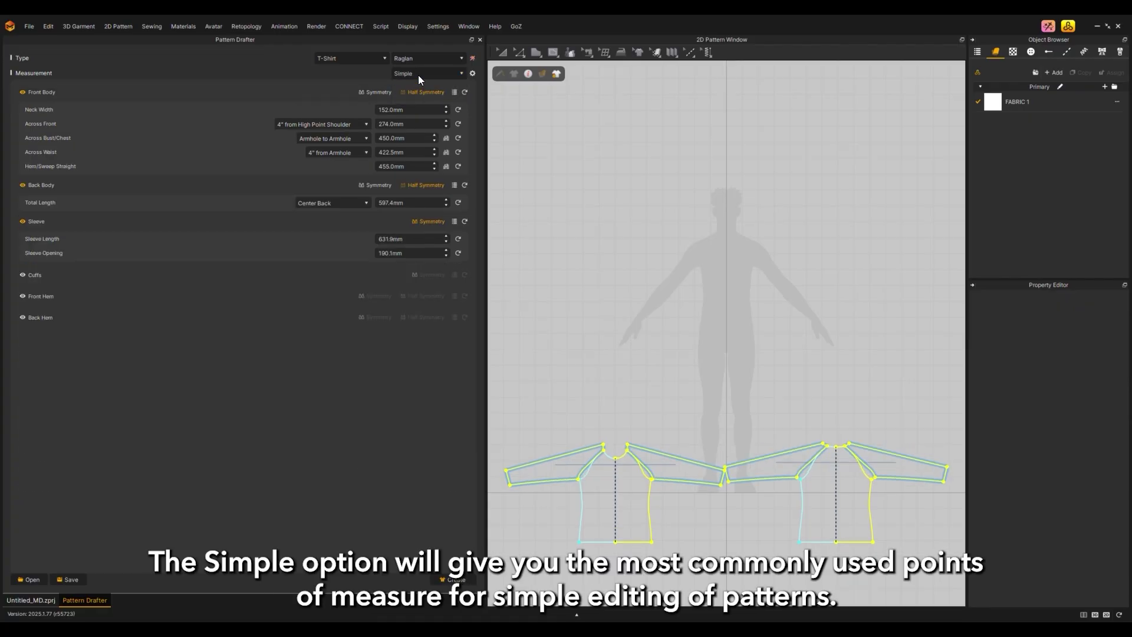
{"action": "left_click", "coordinate": [419, 75]}
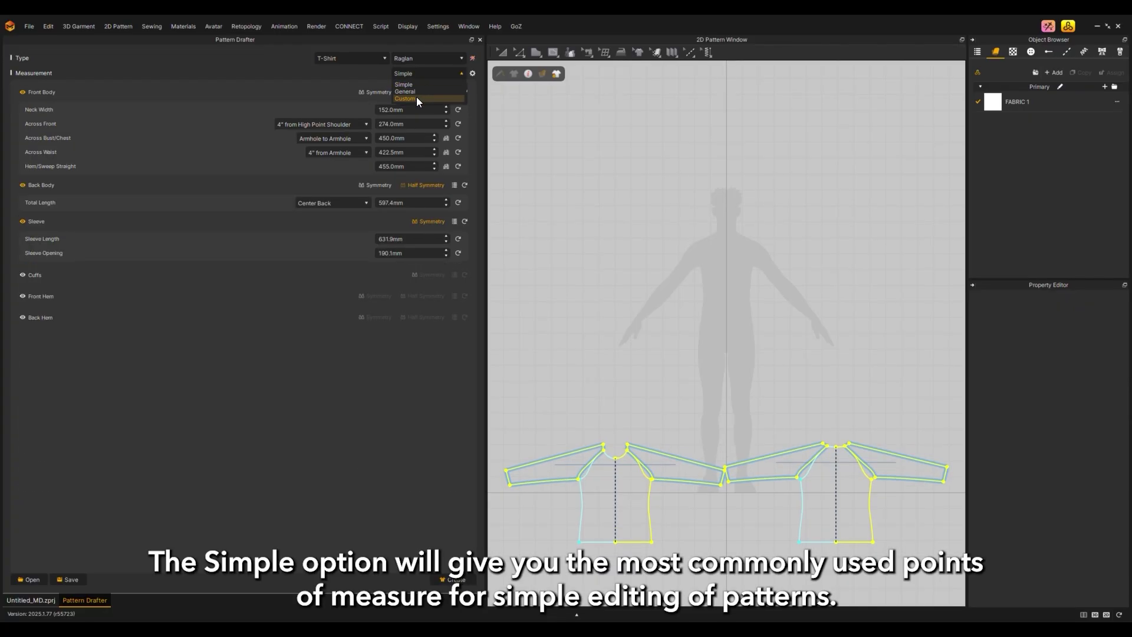
{"action": "left_click", "coordinate": [417, 97]}
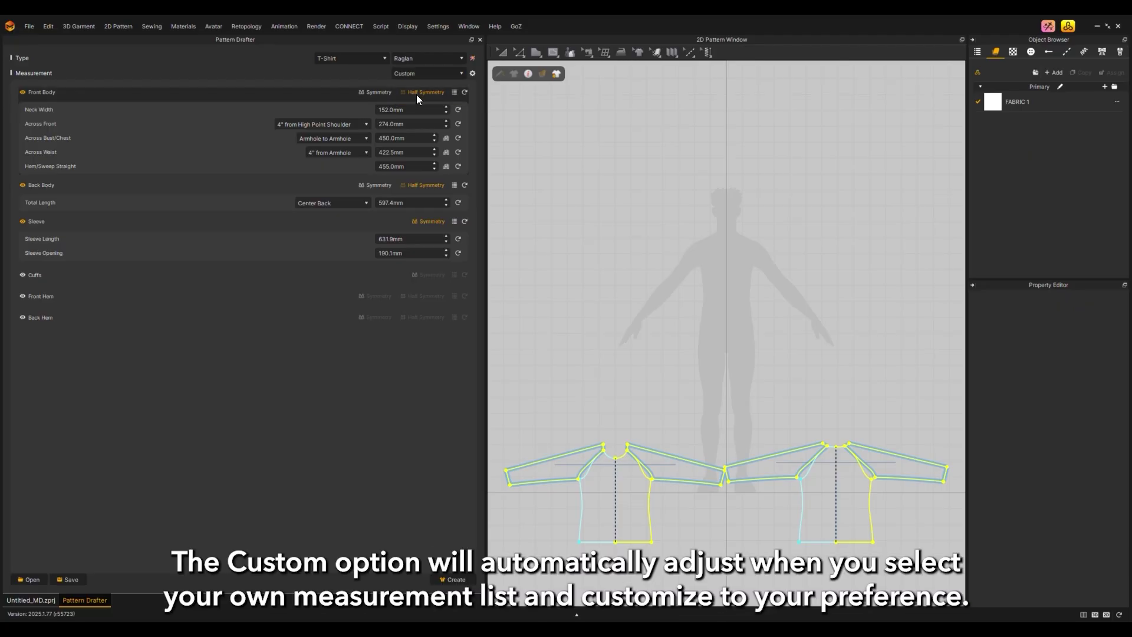
{"action": "left_click", "coordinate": [416, 74]}
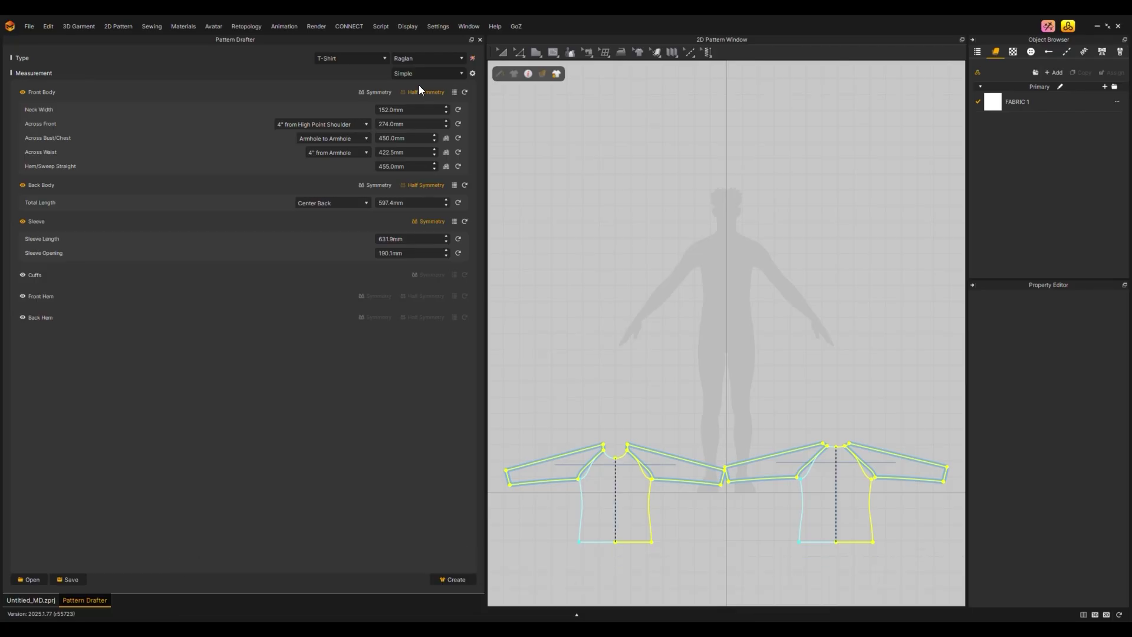
- Turn the front body, back body and sleeve patterns off and back on, one at a time
{"action": "left_click", "coordinate": [24, 93]}
{"action": "left_click", "coordinate": [24, 93]}
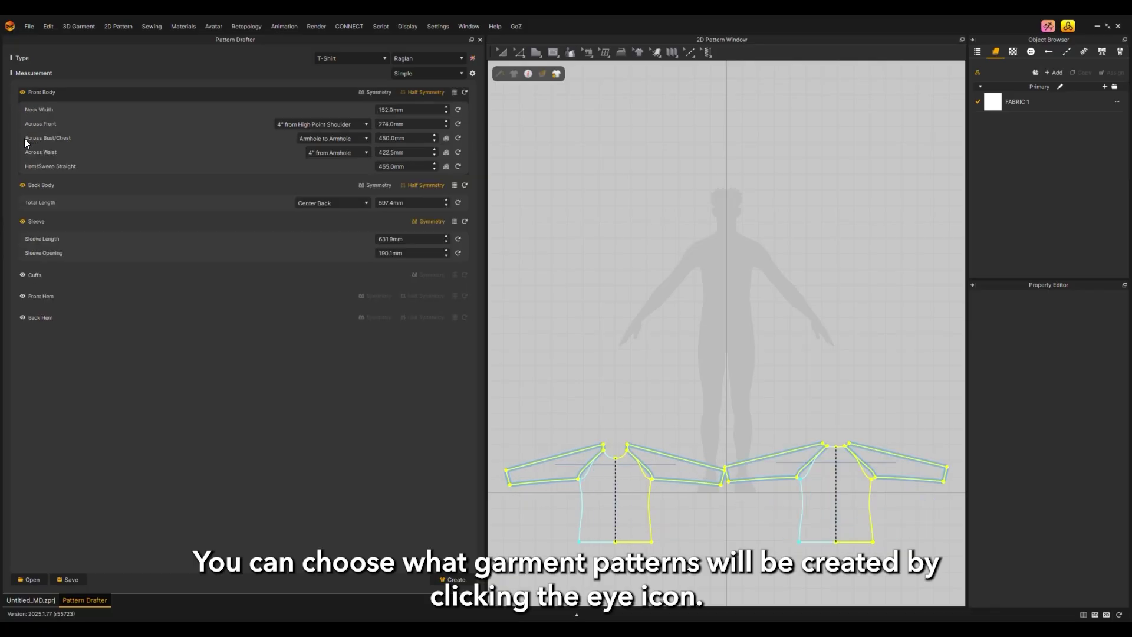
{"action": "left_click", "coordinate": [22, 187]}
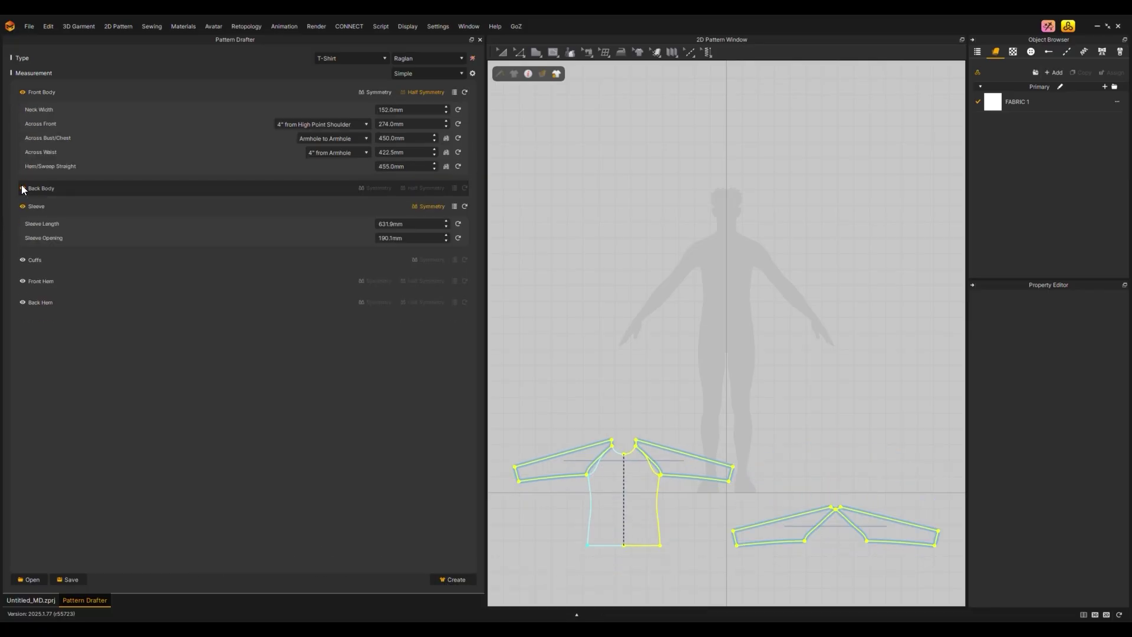
{"action": "left_click", "coordinate": [23, 187]}
{"action": "left_click", "coordinate": [23, 222]}
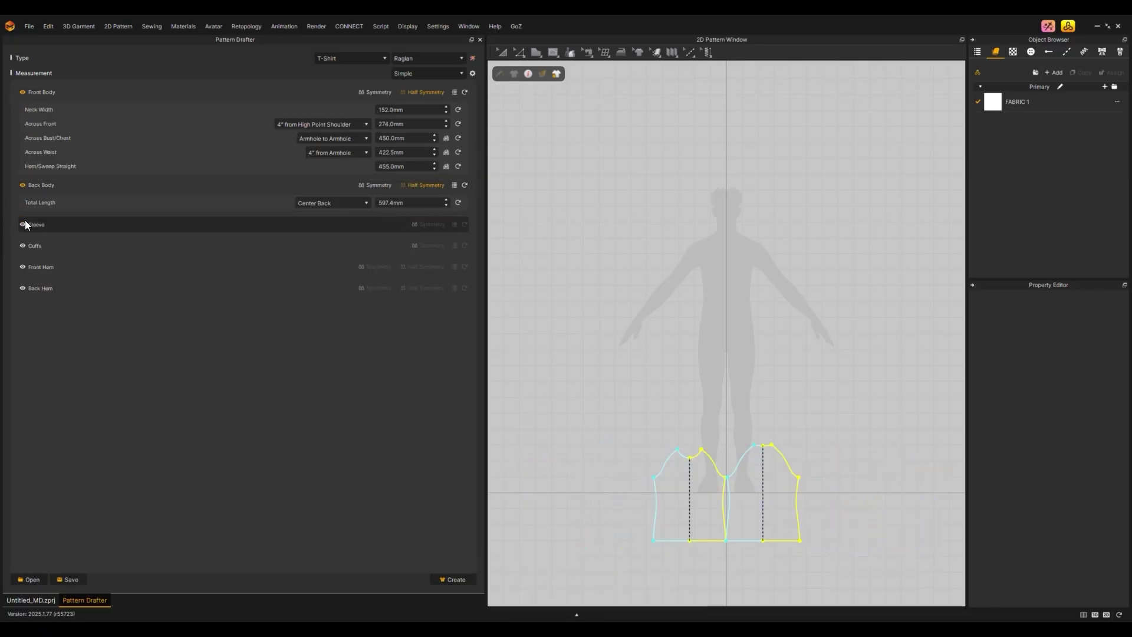
{"action": "left_click", "coordinate": [23, 222]}
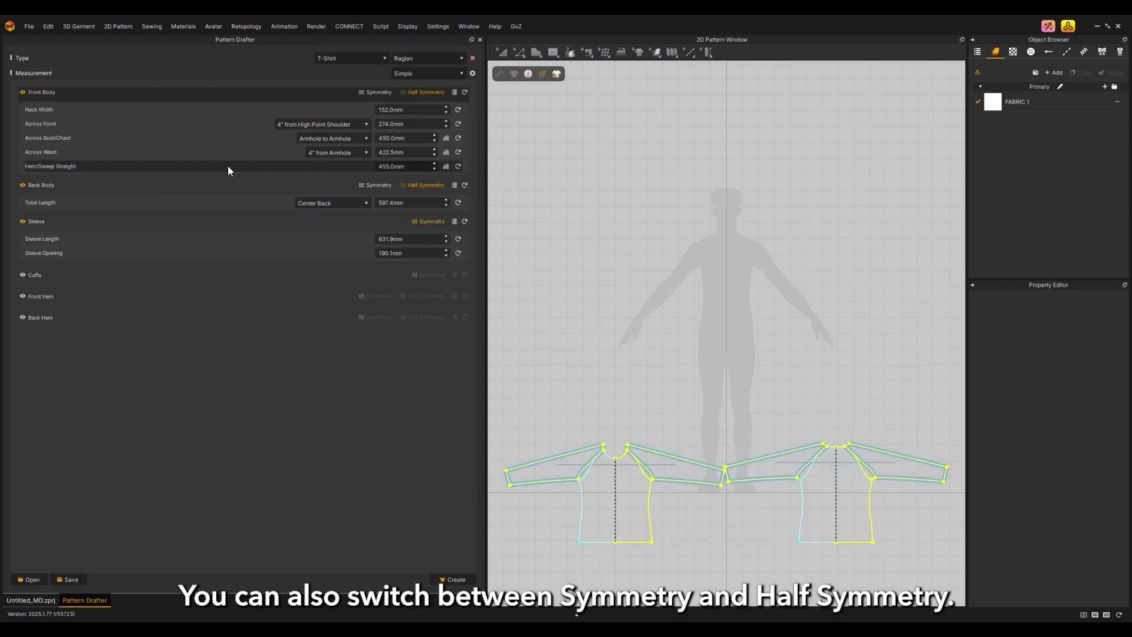
- Set the front body to Symmetry instead of Half Symmetry, and temporarily show all of its hidden measurements
{"action": "left_click", "coordinate": [376, 96]}
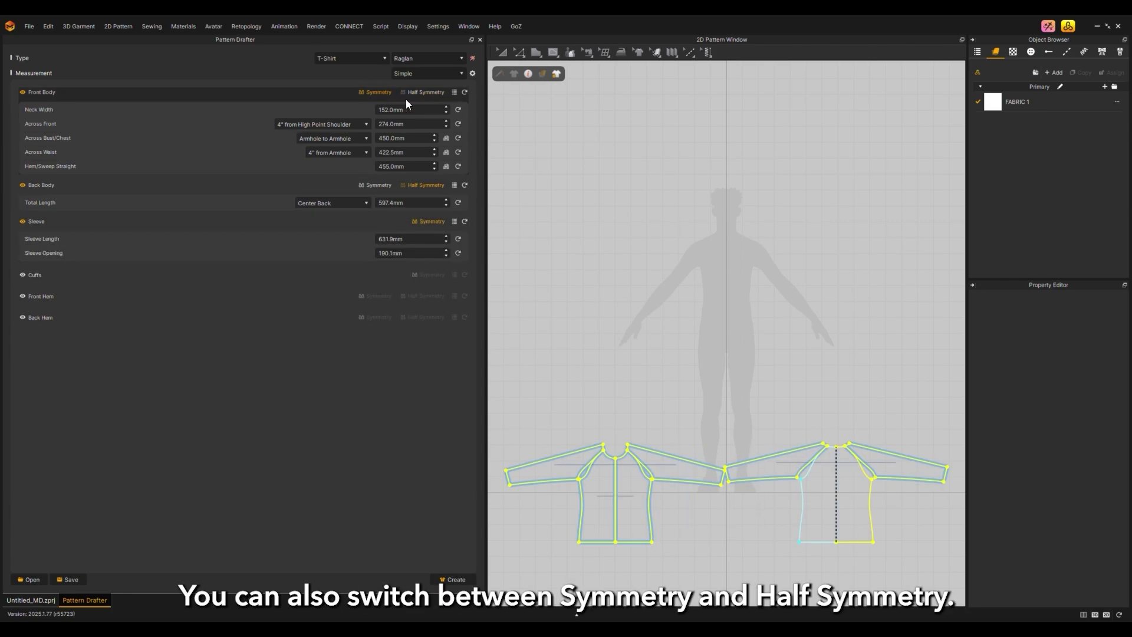
{"action": "left_click", "coordinate": [423, 94]}
{"action": "left_click", "coordinate": [385, 93]}
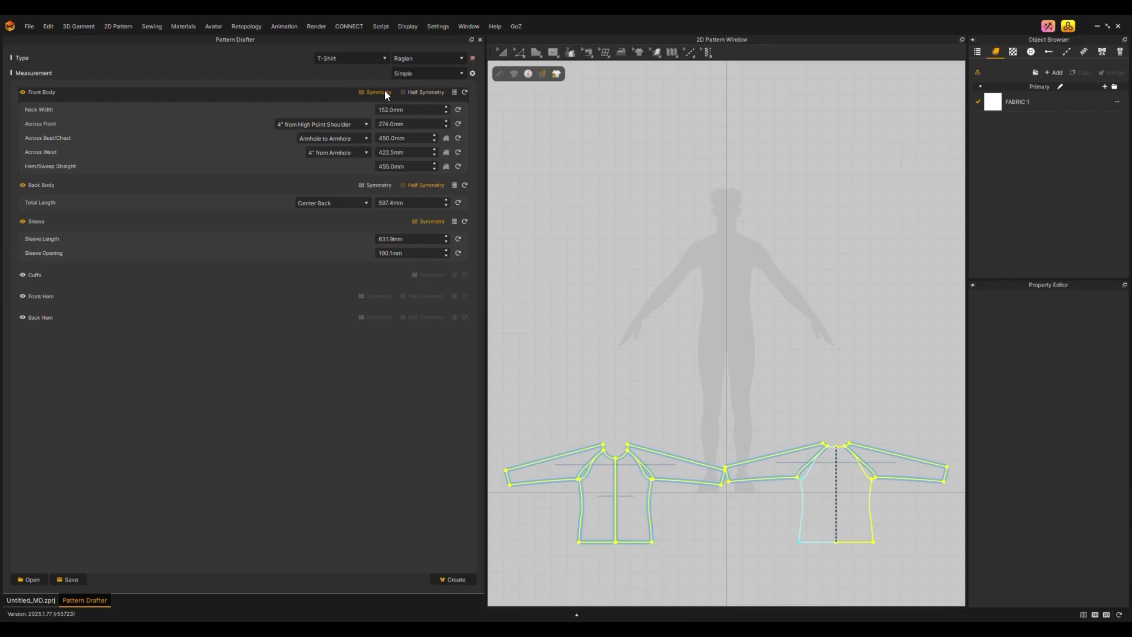
{"action": "left_click", "coordinate": [455, 92]}
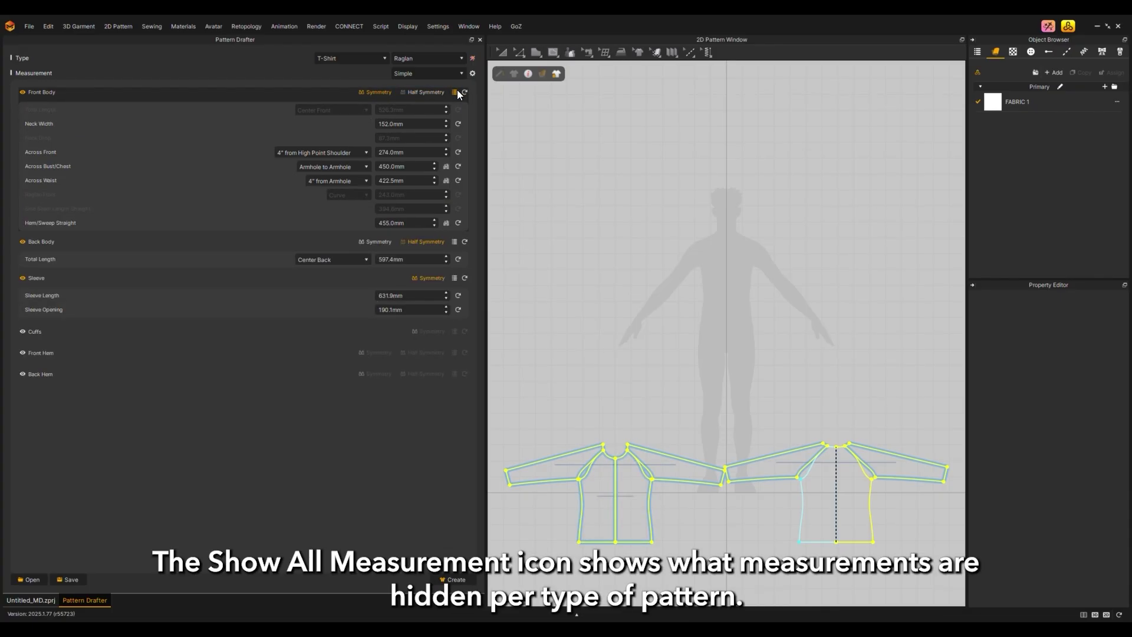
{"action": "left_click", "coordinate": [455, 92]}
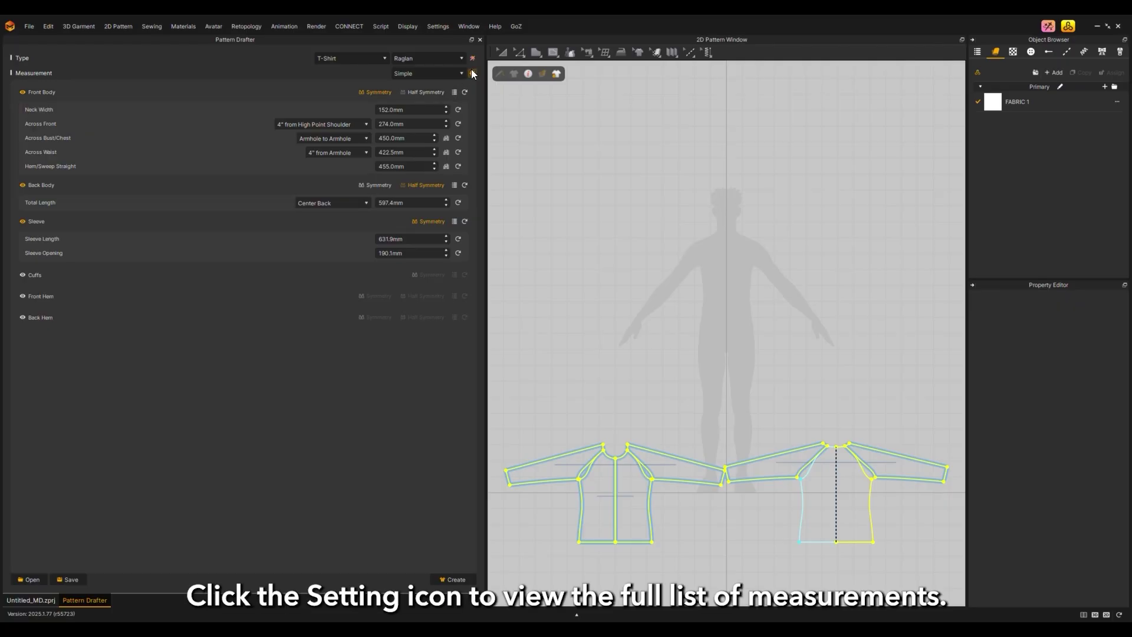
- Try switching the front body's Across Front, Neck Width and Total Length in the full measurement list, and return to the measurement values
{"action": "left_click", "coordinate": [472, 74]}
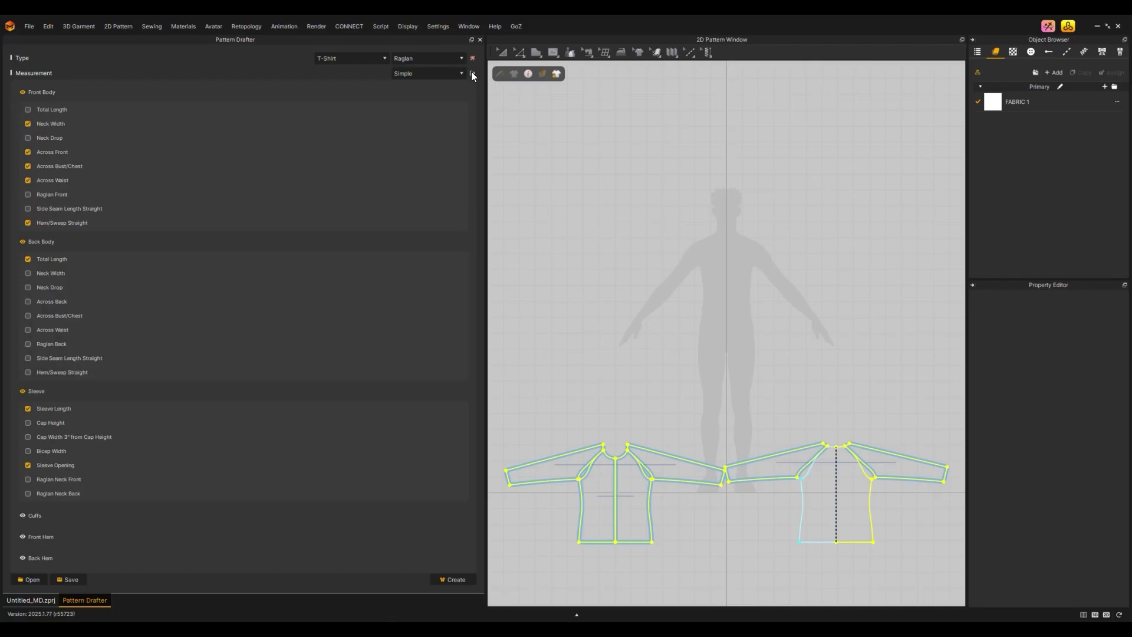
{"action": "left_click", "coordinate": [28, 152]}
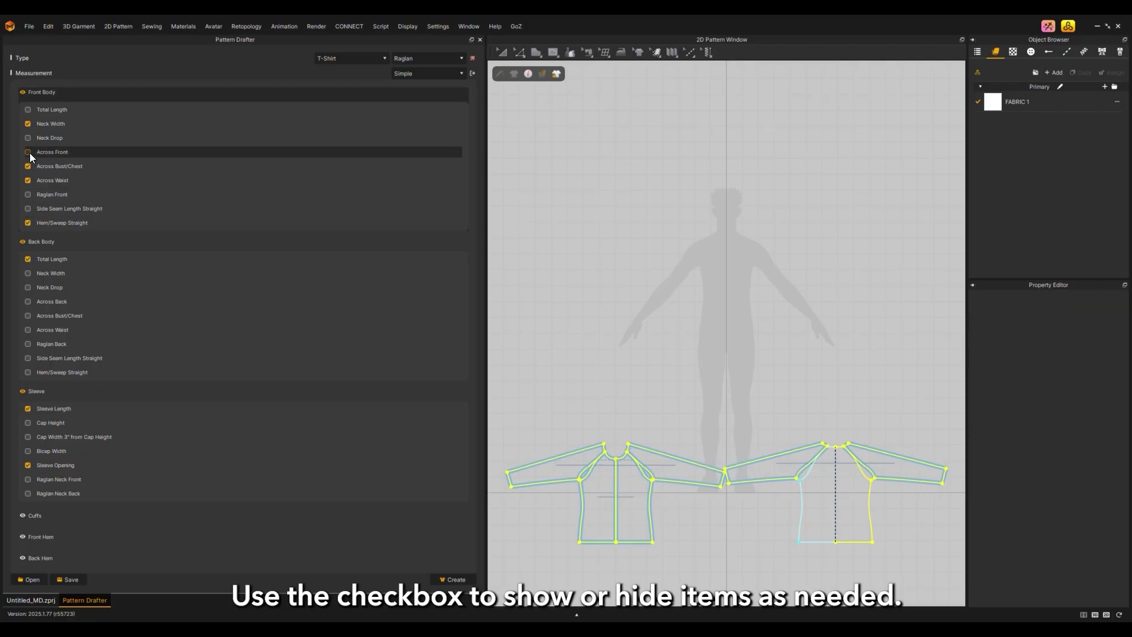
{"action": "left_click", "coordinate": [27, 123]}
{"action": "left_click", "coordinate": [27, 110]}
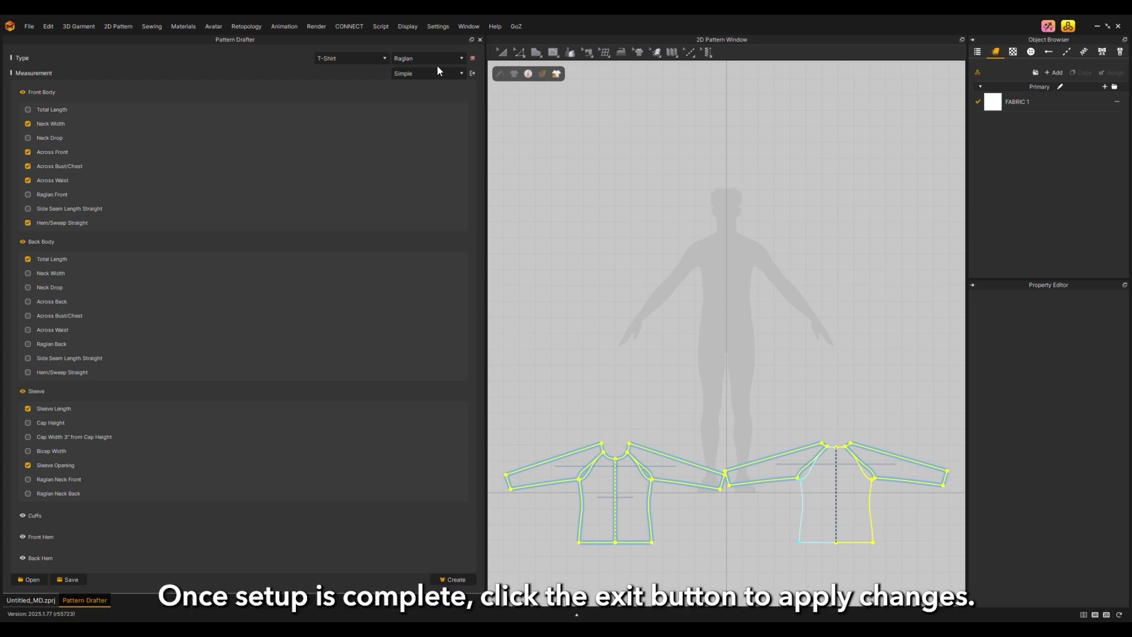
{"action": "left_click", "coordinate": [474, 72]}
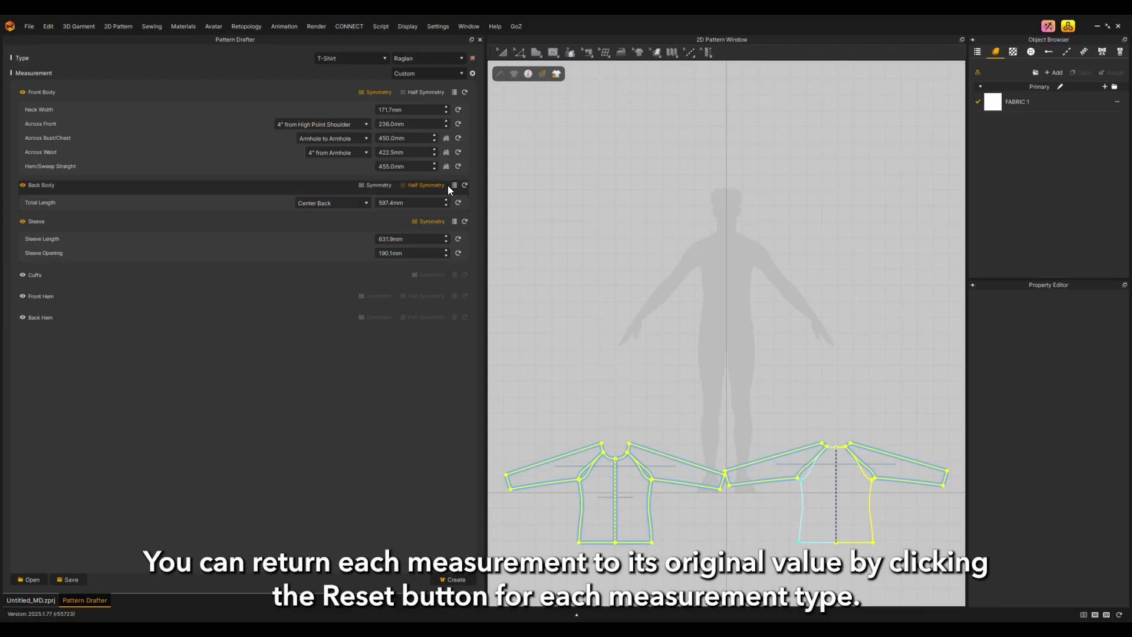
- Reset the front body's Neck Width and Across Front measurements to their original values
{"action": "left_click", "coordinate": [458, 110]}
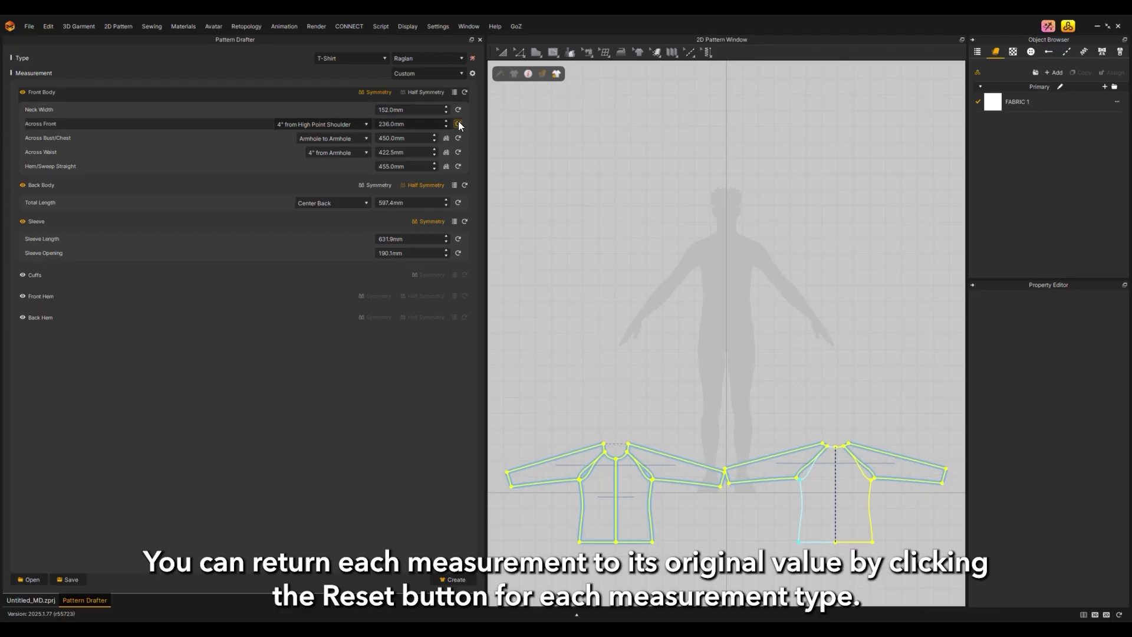
{"action": "left_click", "coordinate": [458, 123]}
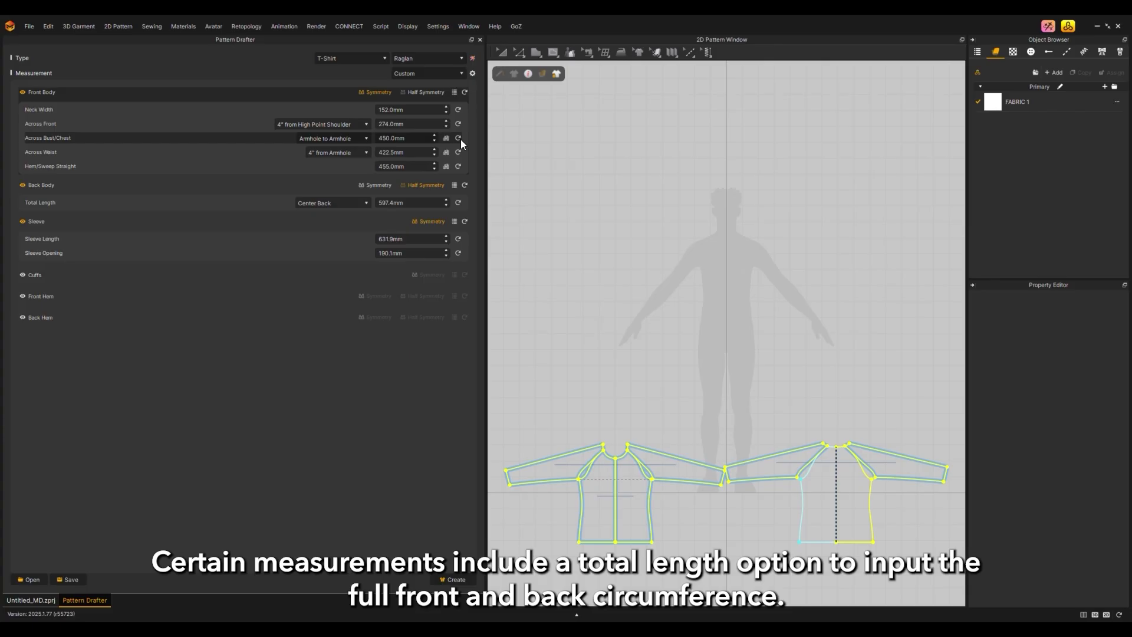
- Examine the measuring-position options for Across Front, Across Bust/Chest and Across Waist, and the front body's inactive measurements
{"action": "left_click", "coordinate": [358, 123]}
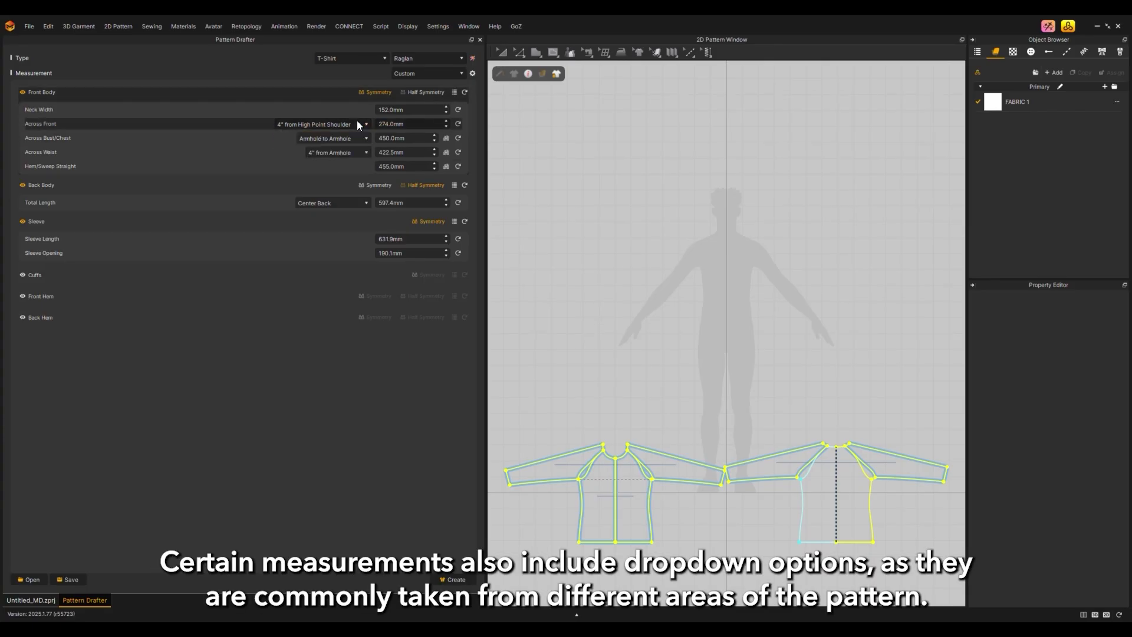
{"action": "left_click", "coordinate": [357, 122]}
{"action": "left_click", "coordinate": [357, 138]}
{"action": "left_click", "coordinate": [357, 137]}
{"action": "left_click", "coordinate": [357, 153]}
{"action": "left_click", "coordinate": [357, 153]}
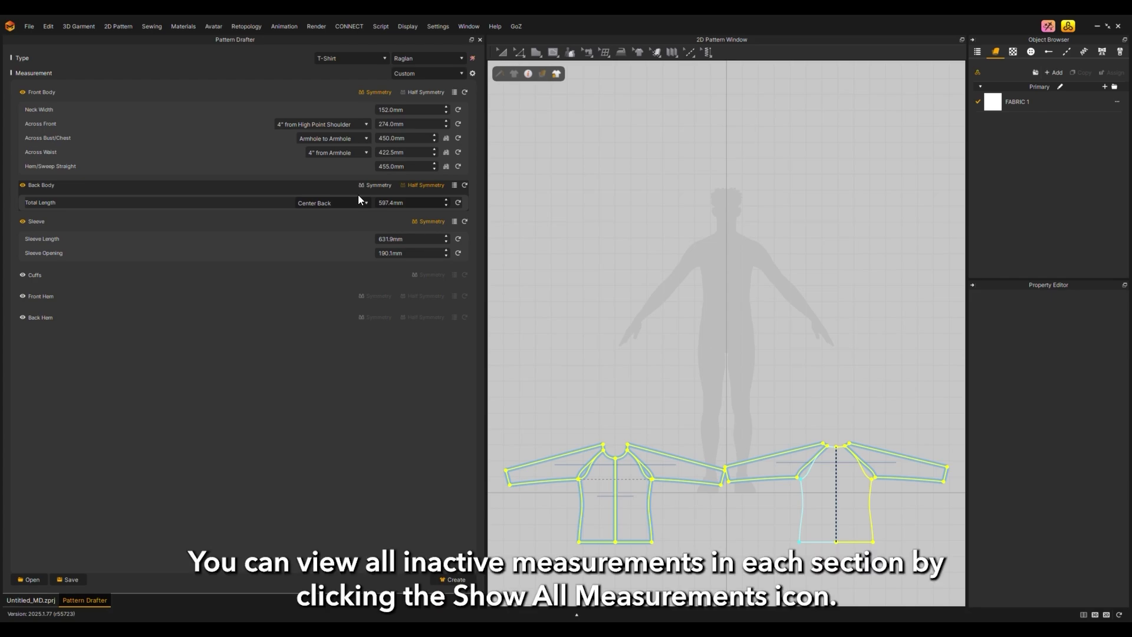
{"action": "left_click", "coordinate": [455, 92]}
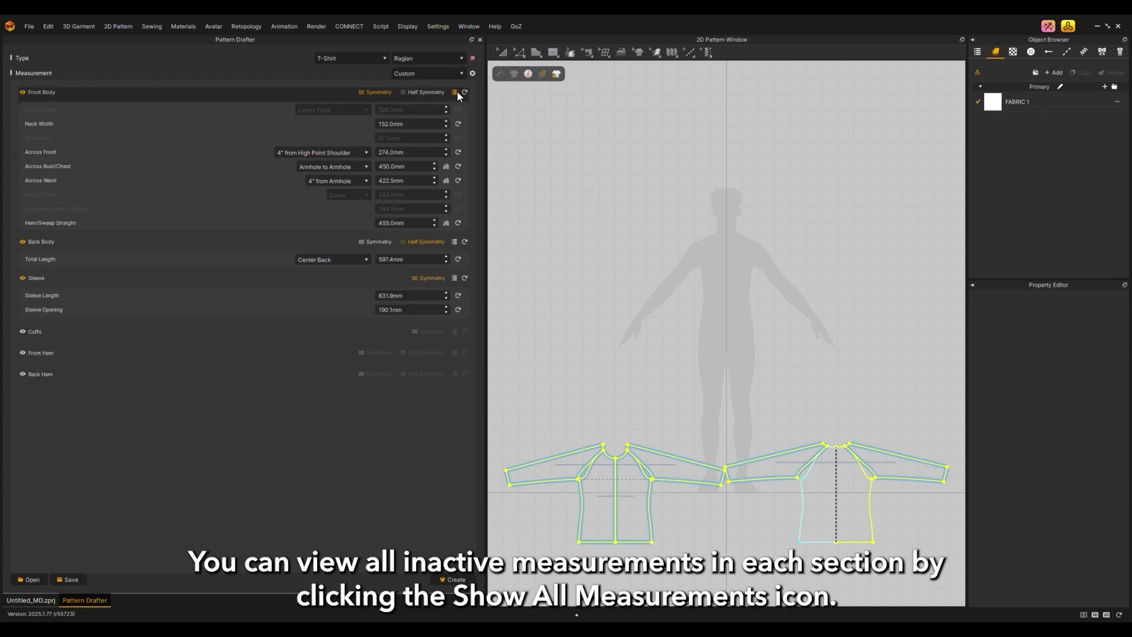
{"action": "left_click", "coordinate": [455, 92]}
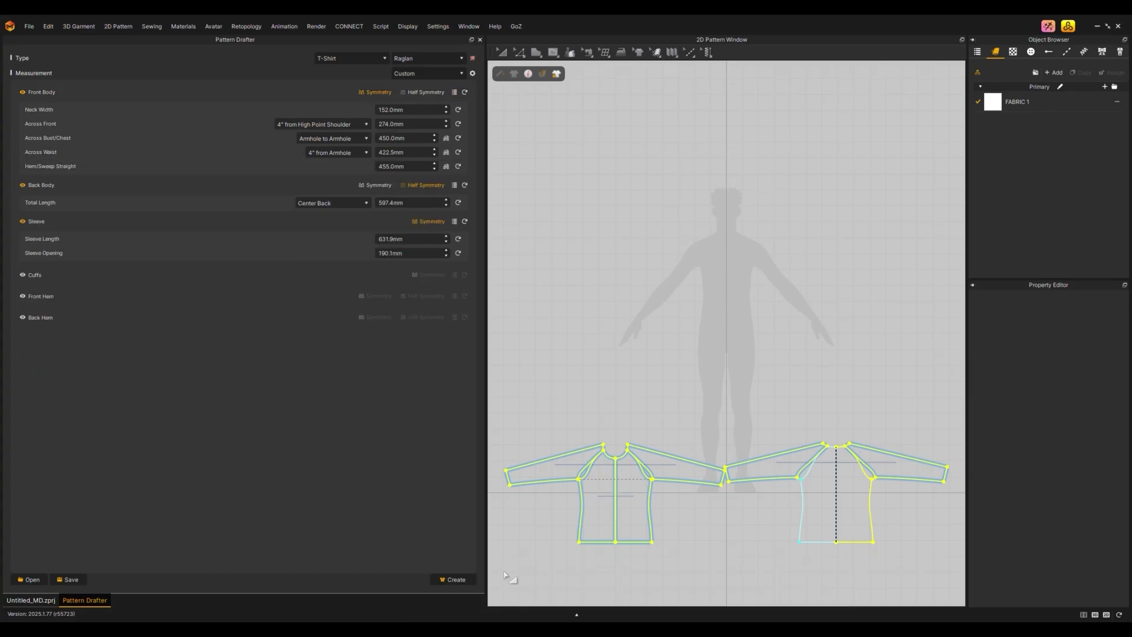
- Create the Raglan T-shirt from the drafted patterns and simulate it on the avatar in the Untitled_MD project
{"action": "left_click", "coordinate": [460, 580]}
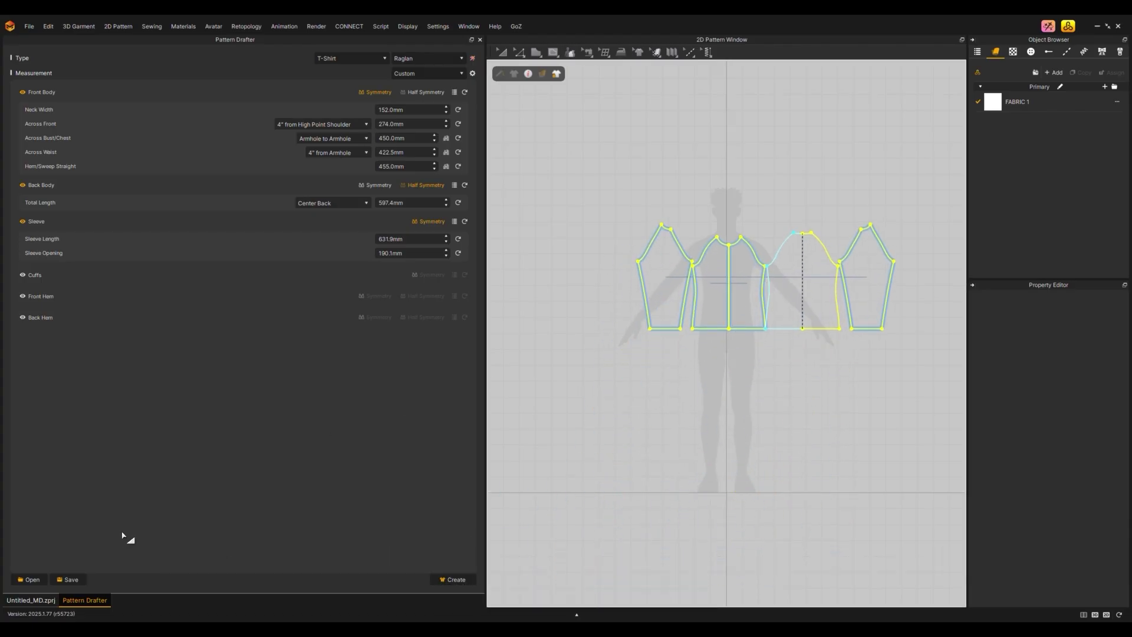
{"action": "left_click", "coordinate": [29, 599]}
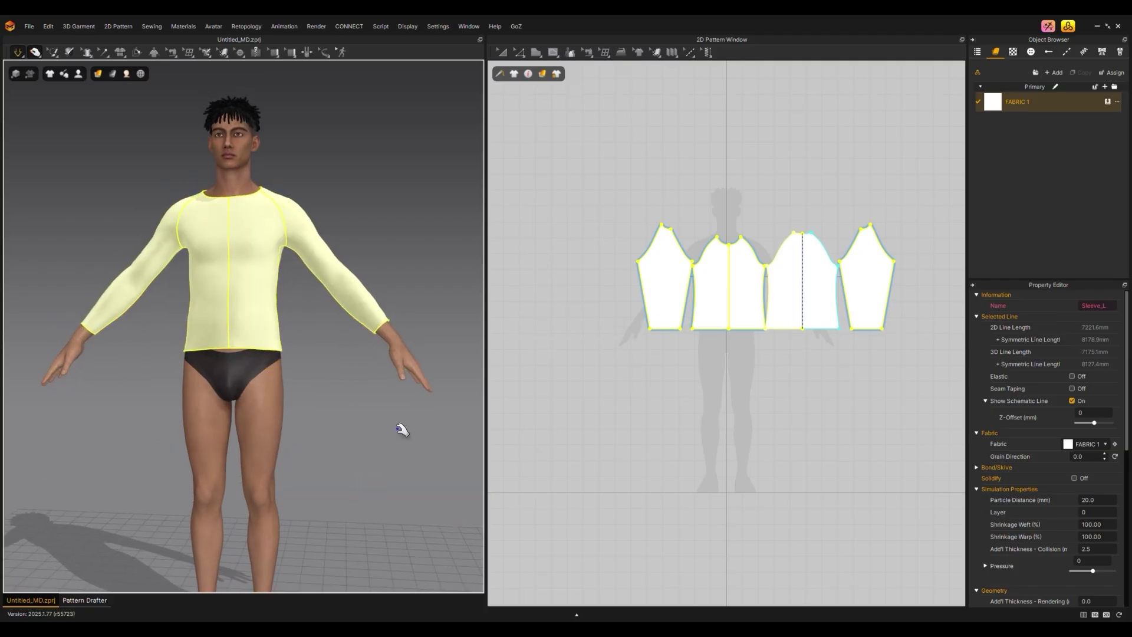
{"action": "key", "text": "space"}
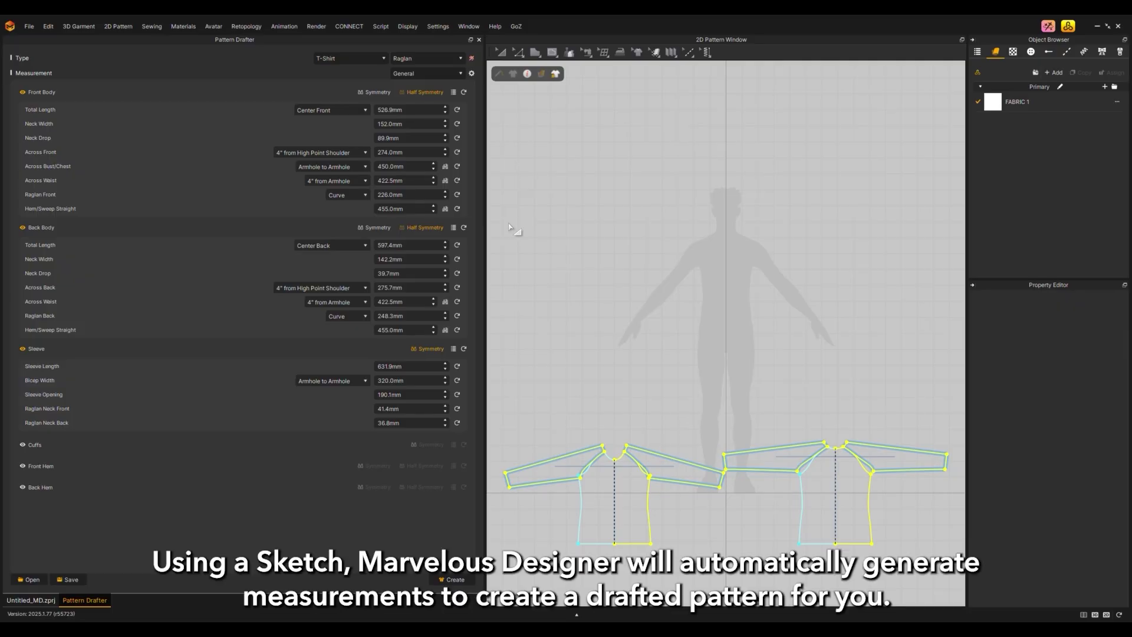
- In the AI Pattern Drafter, generate a T-Shirt image from the random prompt "Scoop neck, Sleeveless, Loose fit, Cropped" and draft its pattern
{"action": "left_click", "coordinate": [471, 58]}
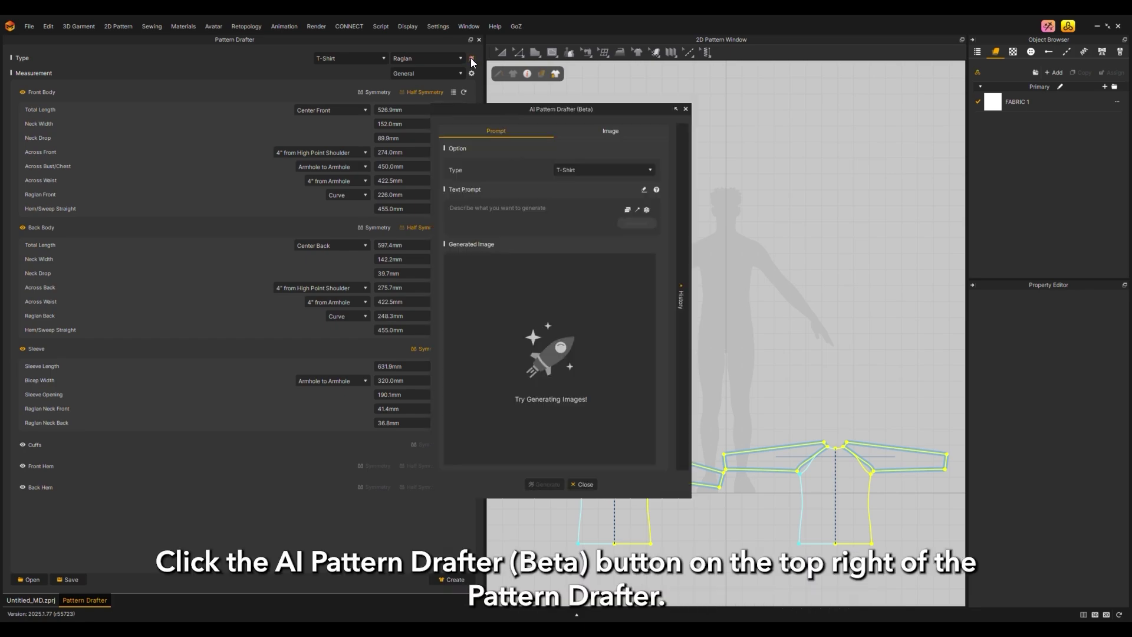
{"action": "left_click", "coordinate": [564, 171]}
{"action": "left_click", "coordinate": [564, 171]}
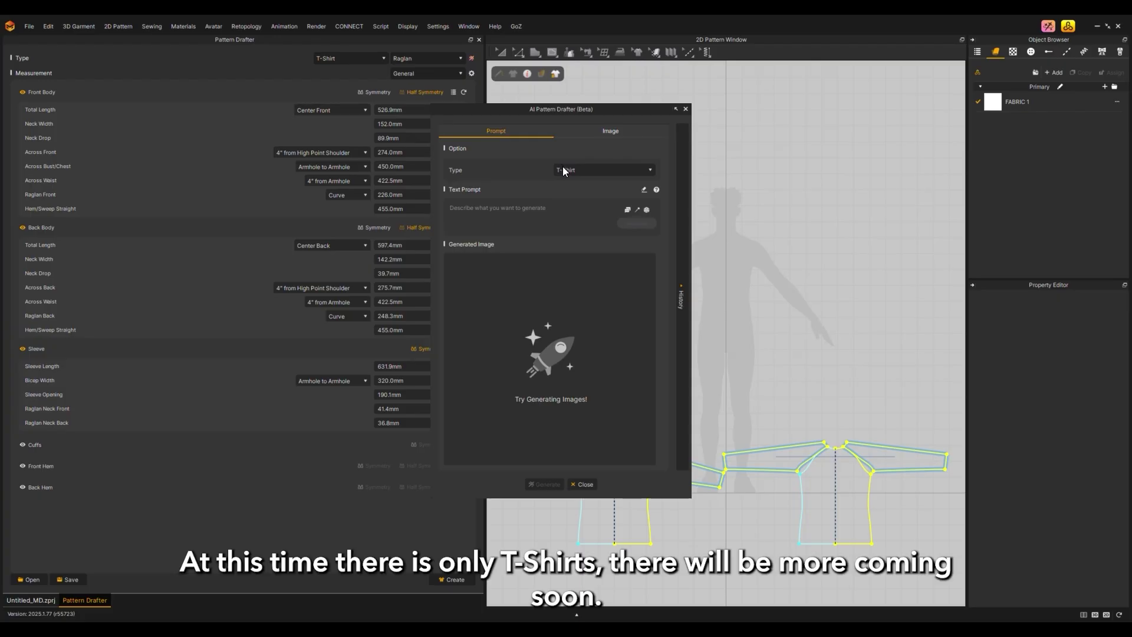
{"action": "left_click", "coordinate": [647, 210]}
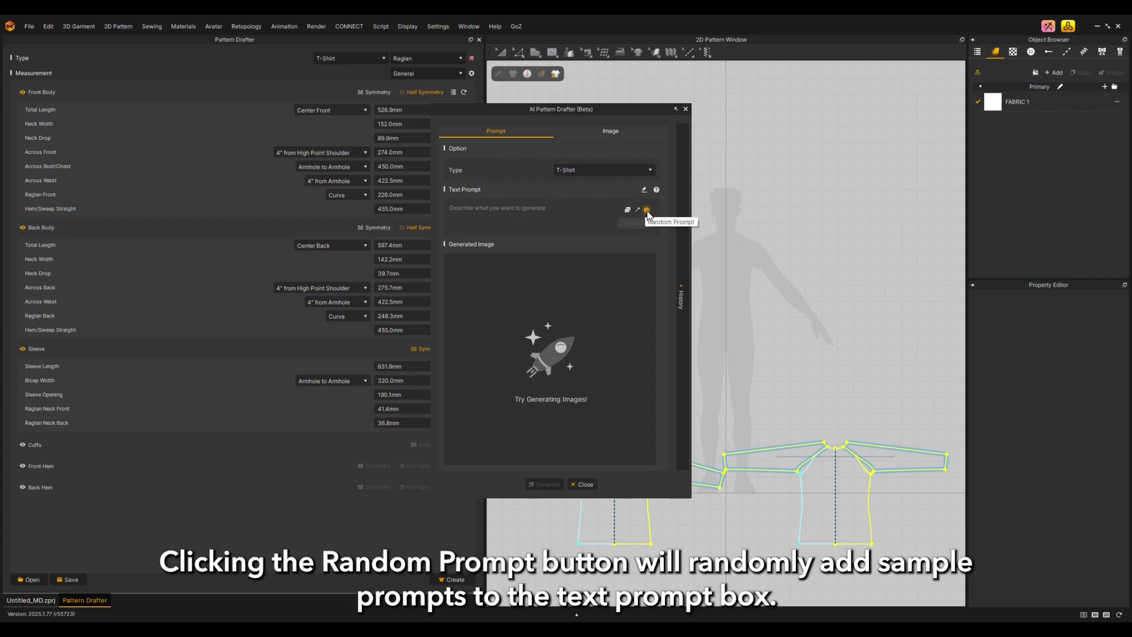
{"action": "left_click", "coordinate": [647, 210]}
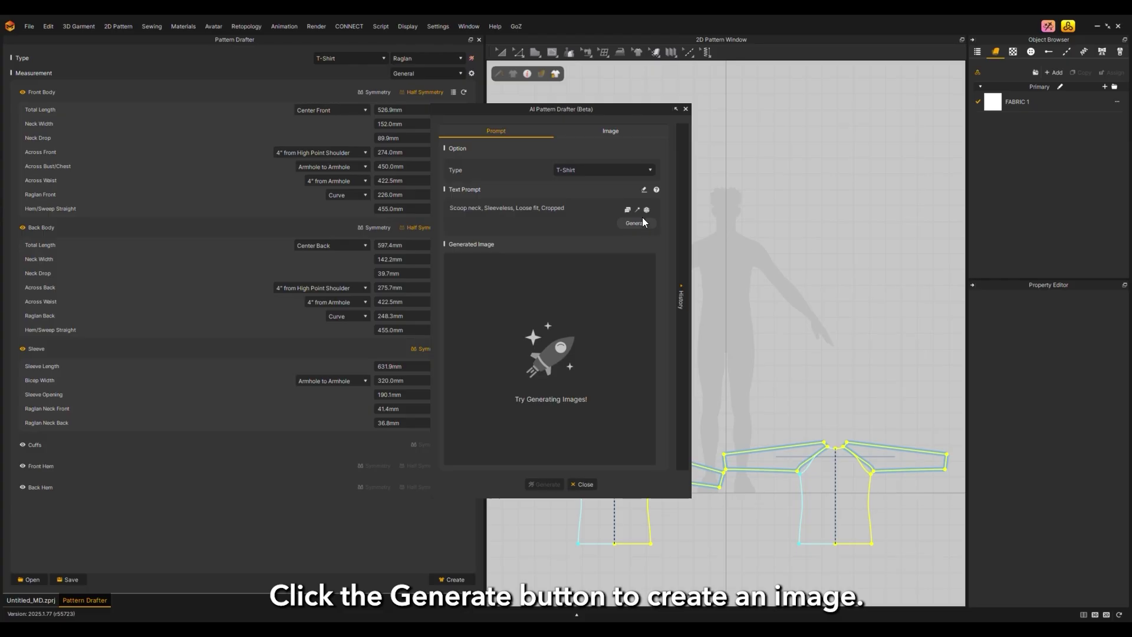
{"action": "left_click", "coordinate": [644, 221]}
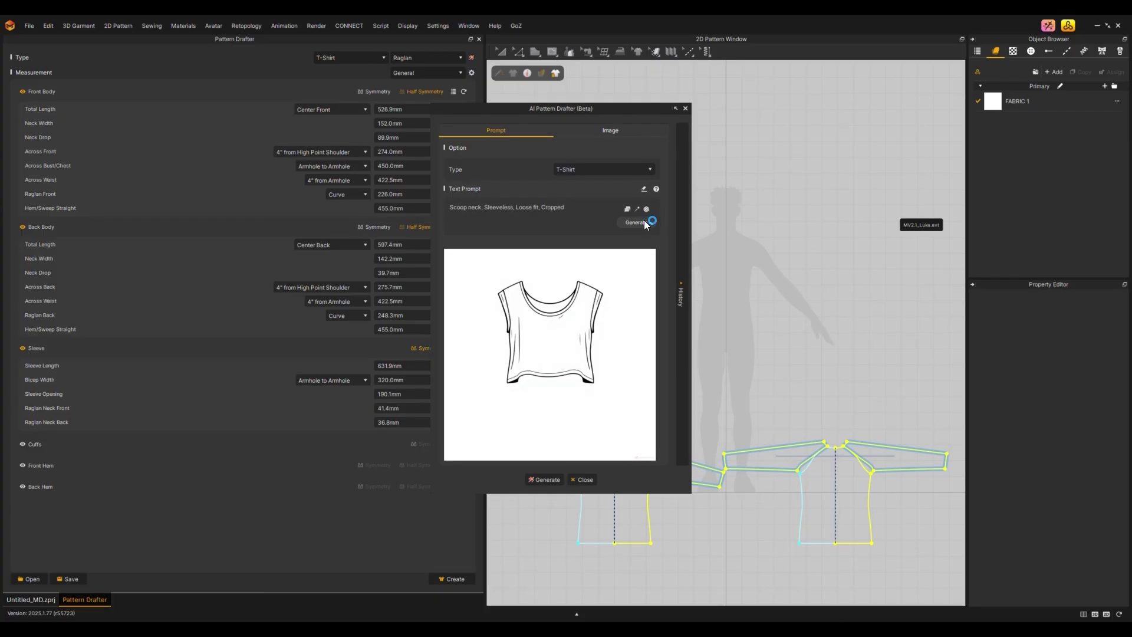
{"action": "left_click", "coordinate": [548, 479]}
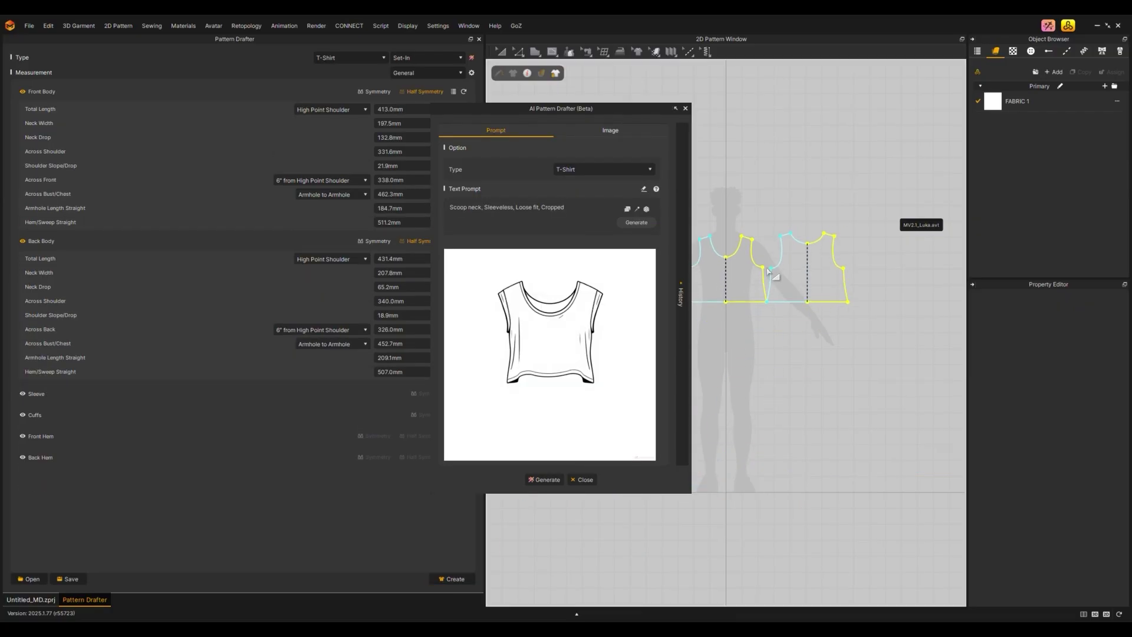
- Adjust the front body piece's height on the avatar in the 3D view and simulate the cropped sleeveless top
{"action": "left_click", "coordinate": [33, 600]}
{"action": "right_click_drag", "start_coordinate": [321, 259], "coordinate": [242, 268]}
{"action": "middle_click_drag", "start_coordinate": [243, 268], "coordinate": [242, 307]}
{"action": "left_click_drag", "start_coordinate": [224, 296], "coordinate": [221, 273]}
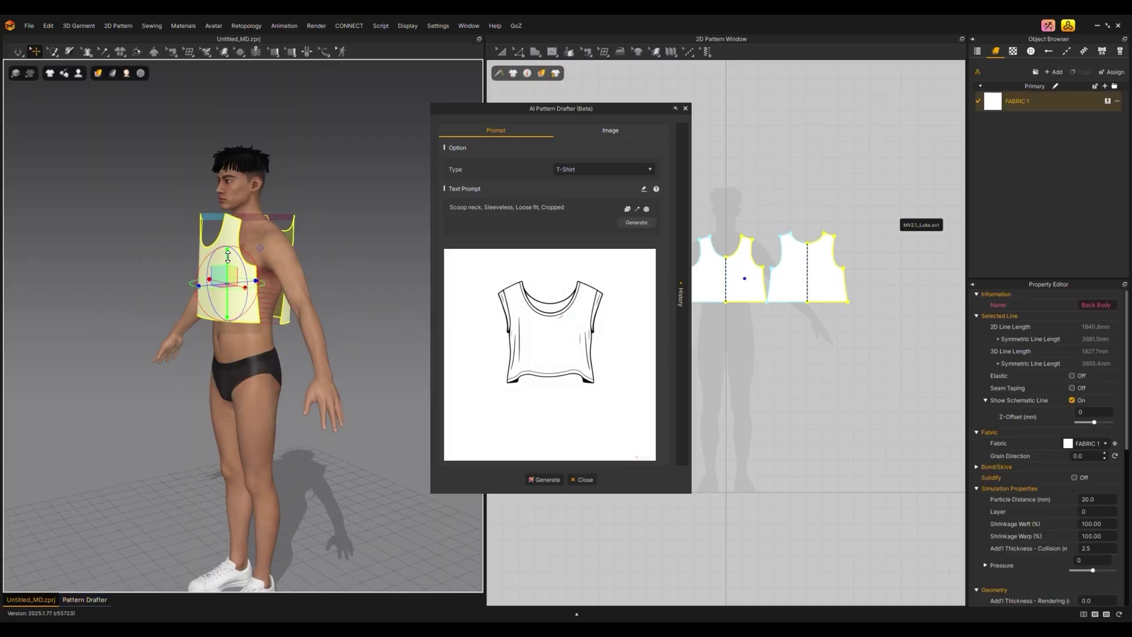
{"action": "key", "text": "space"}
{"action": "right_click_drag", "start_coordinate": [267, 300], "coordinate": [342, 301]}
{"action": "key", "text": "space"}
{"action": "left_click", "coordinate": [359, 257]}
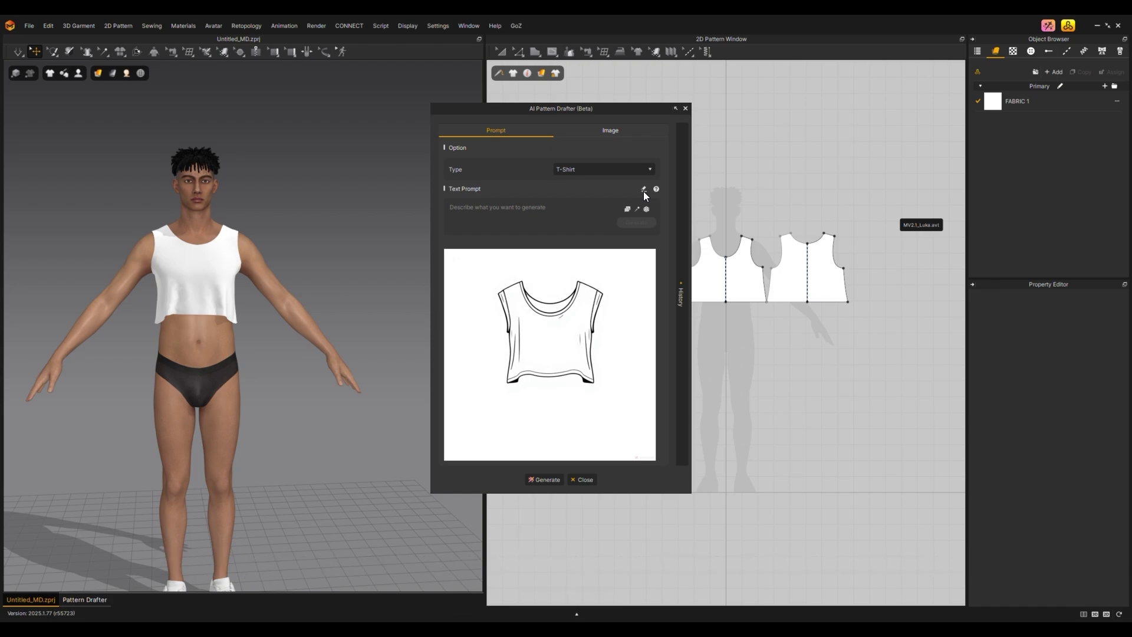
- Upload the tshirt_sample image to the AI Pattern Drafter, generate a T-Shirt pattern from it and create the garment
{"action": "left_click", "coordinate": [614, 130]}
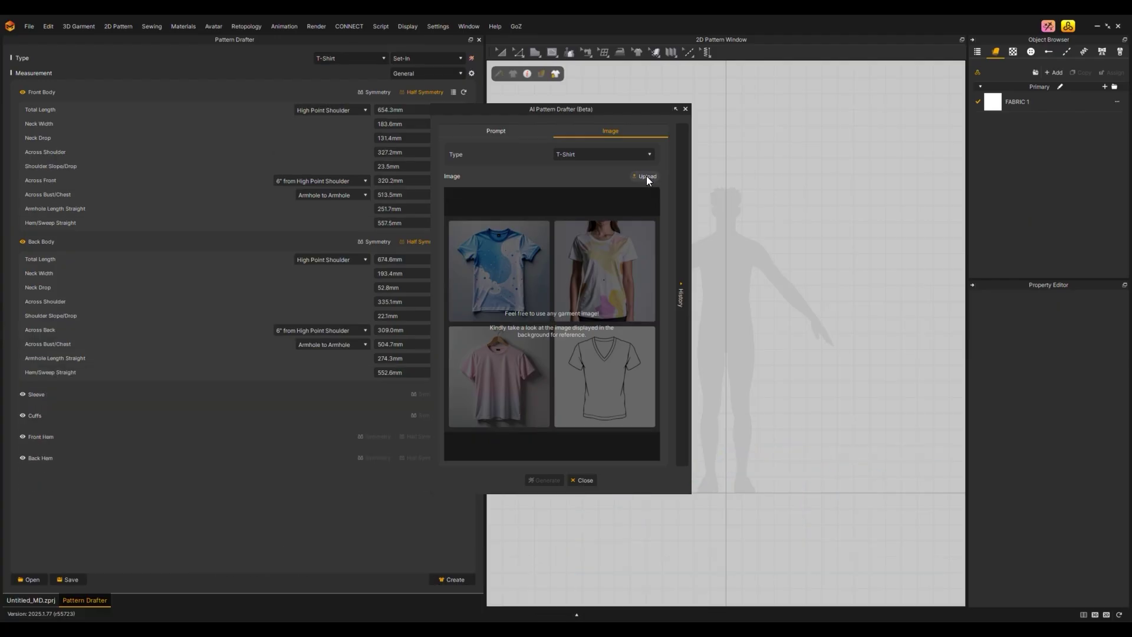
{"action": "left_click", "coordinate": [647, 176]}
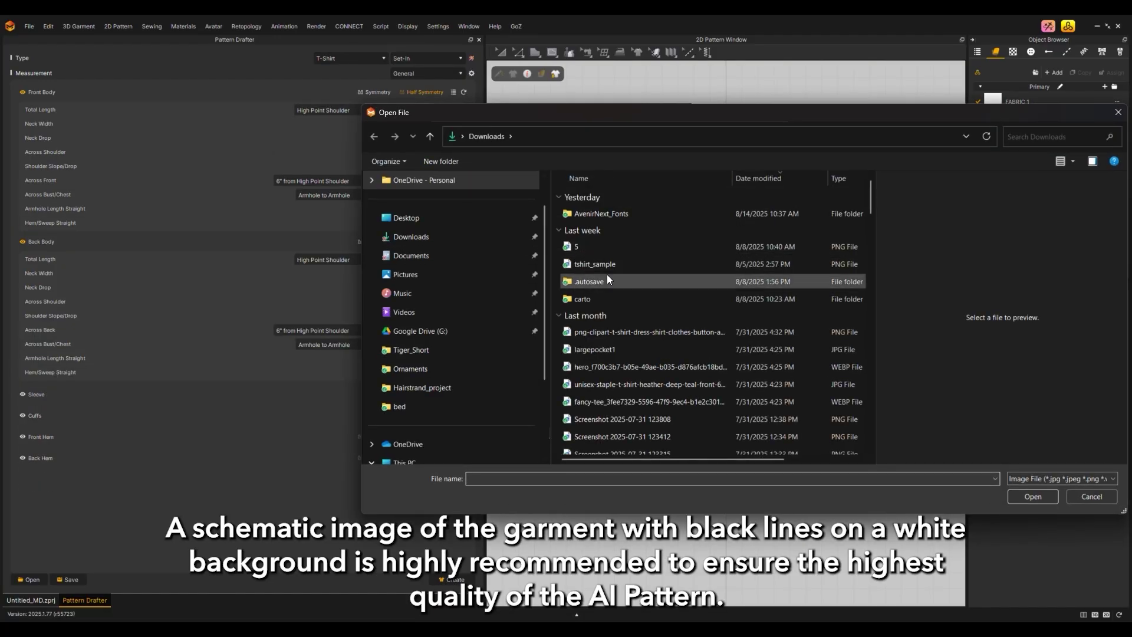
{"action": "left_click", "coordinate": [639, 263]}
{"action": "left_click", "coordinate": [1033, 496]}
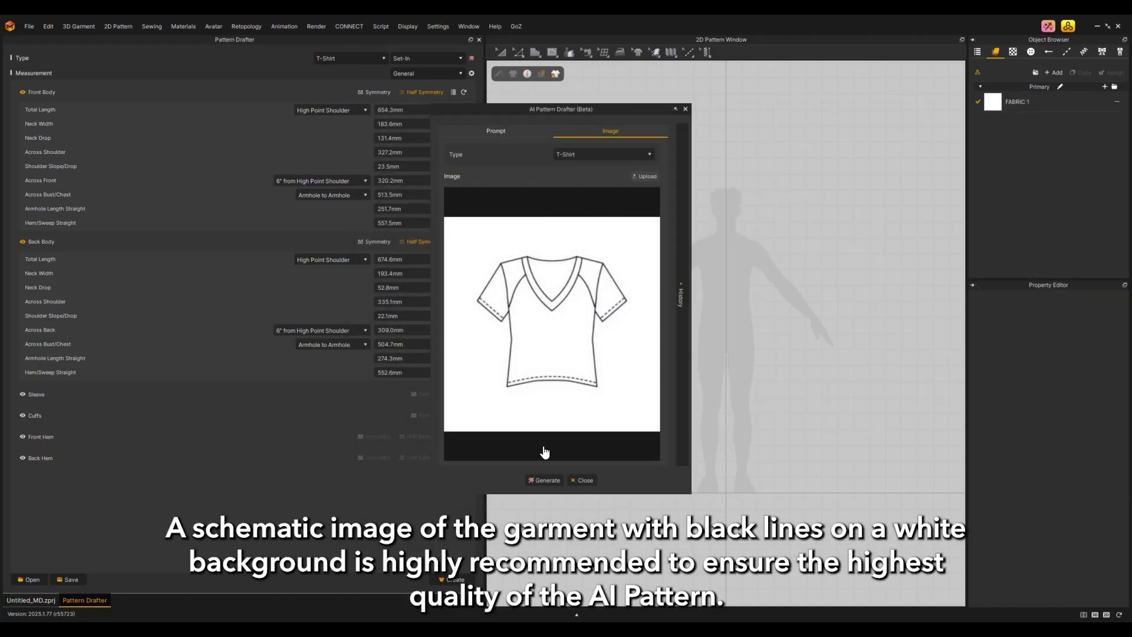
{"action": "left_click", "coordinate": [544, 480]}
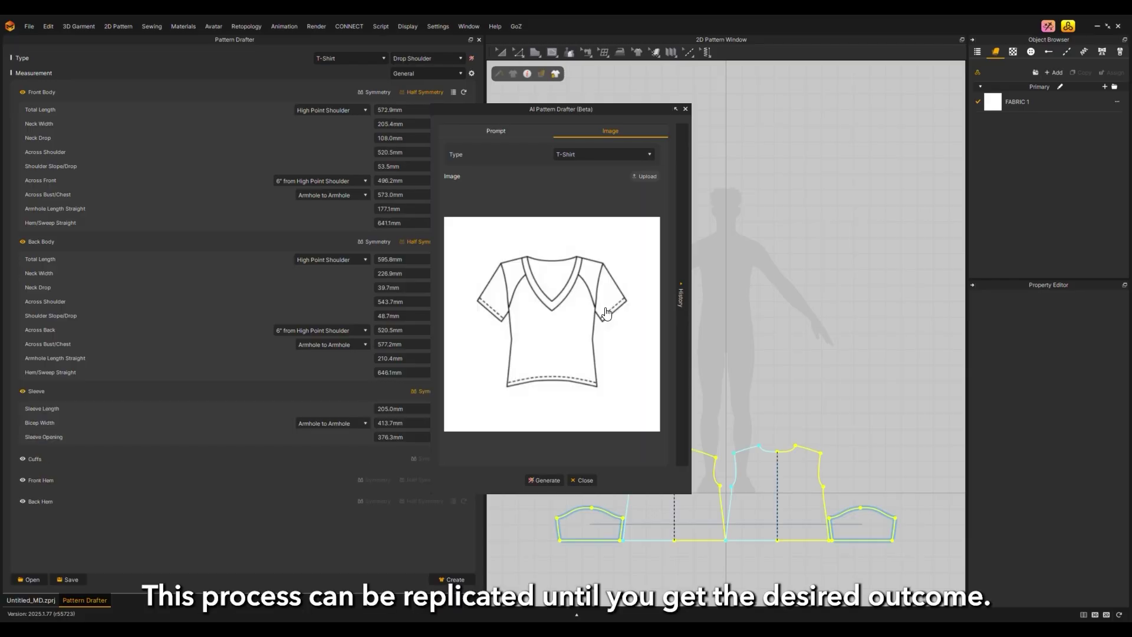
{"action": "left_click", "coordinate": [455, 580]}
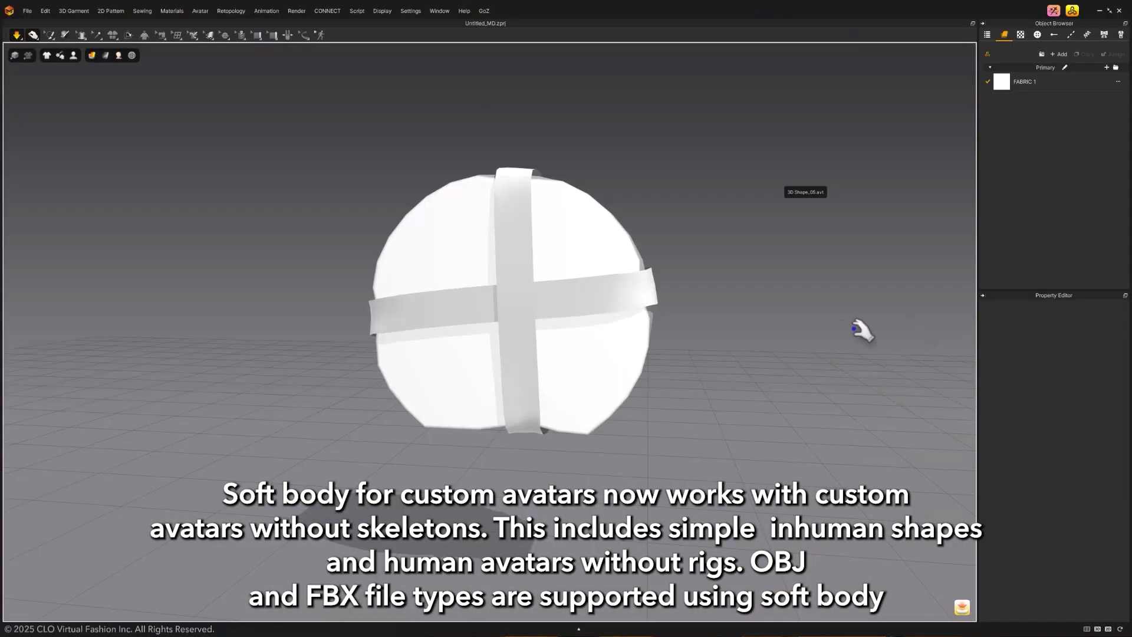
{"action": "right_click_drag", "start_coordinate": [849, 328], "coordinate": [1029, 324]}
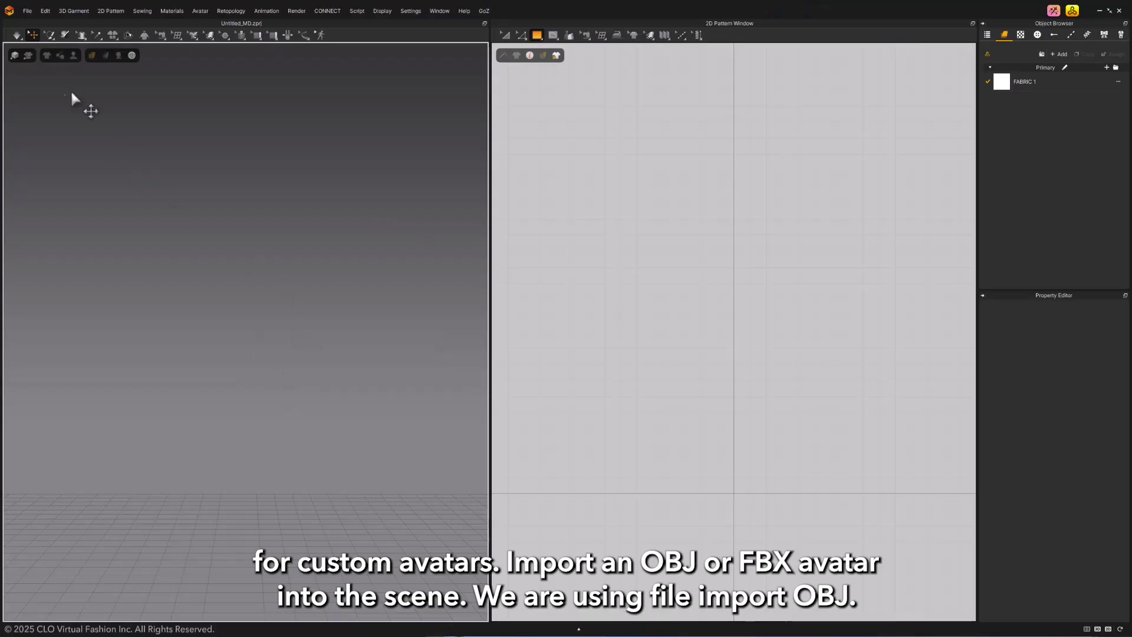
- Import soft body muscles.obj from the soft body avatar folder as an OBJ avatar
{"action": "left_click", "coordinate": [26, 9]}
{"action": "mouse_move", "coordinate": [41, 56]}
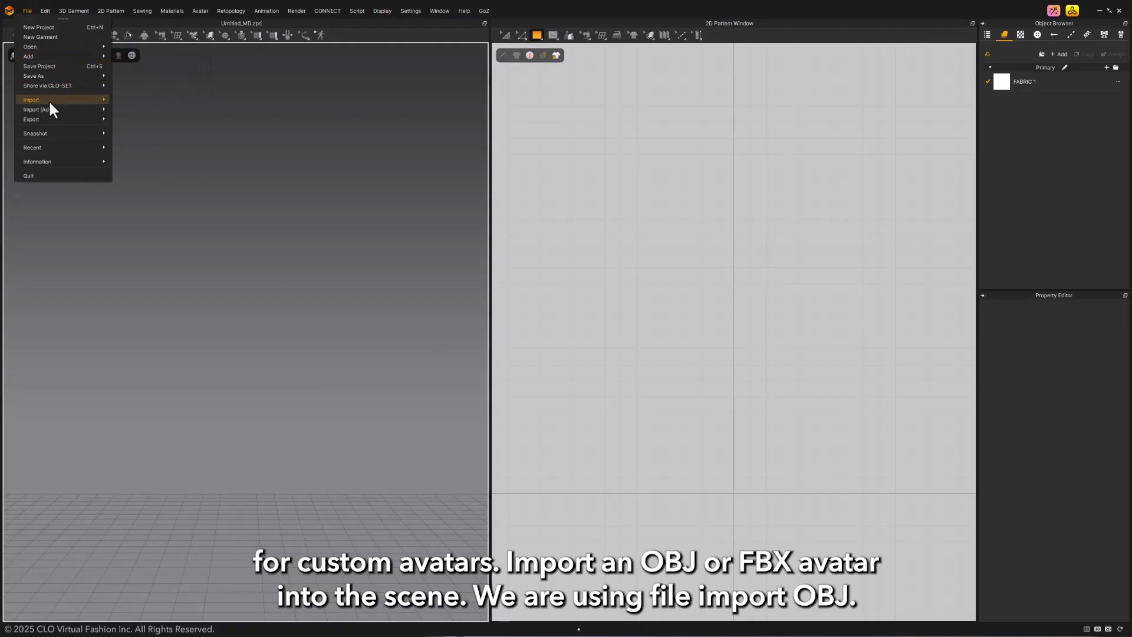
{"action": "mouse_move", "coordinate": [49, 100]}
{"action": "left_click", "coordinate": [143, 100]}
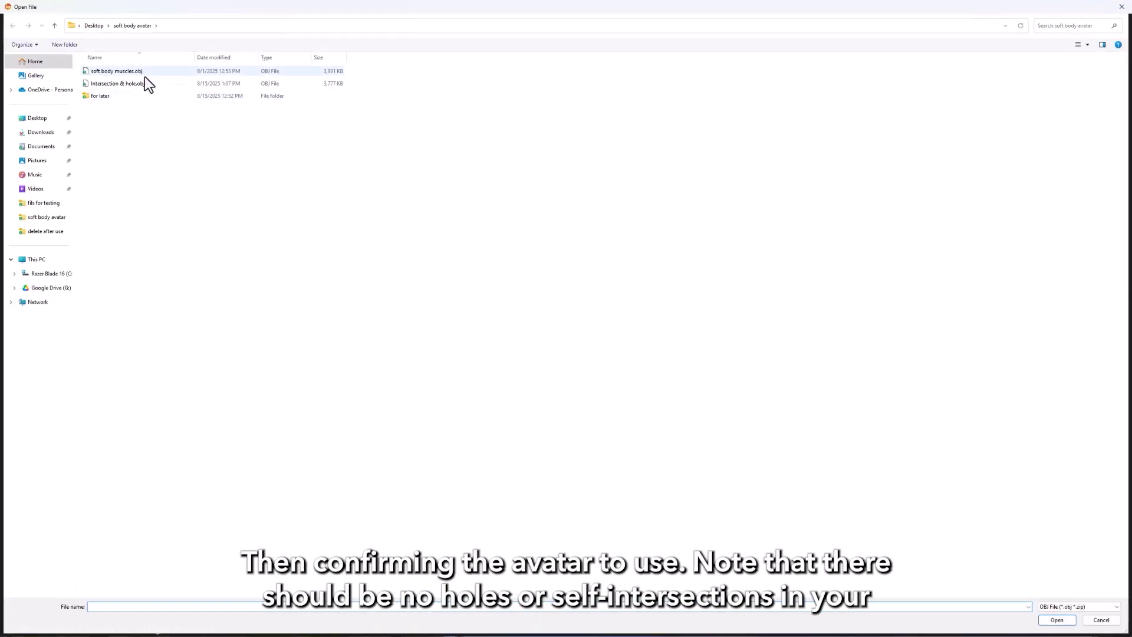
{"action": "left_click", "coordinate": [144, 74]}
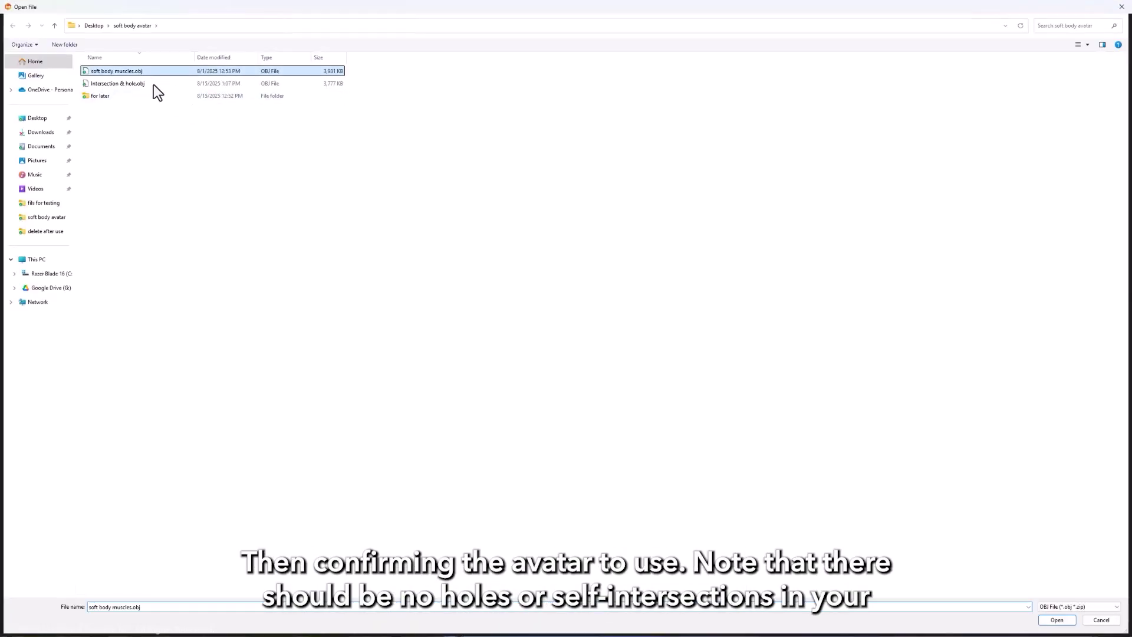
{"action": "left_click", "coordinate": [1064, 619]}
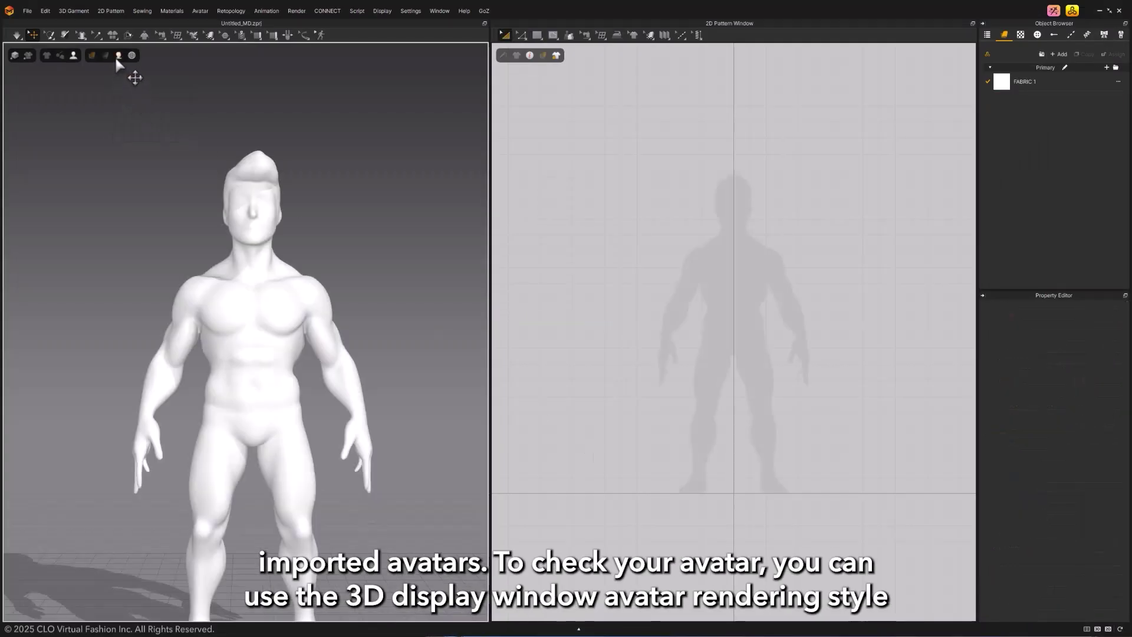
- Set the avatar rendering style to Translucent Surface and examine the imported avatar for holes and self-intersections
{"action": "left_click", "coordinate": [117, 58]}
{"action": "left_click", "coordinate": [131, 108]}
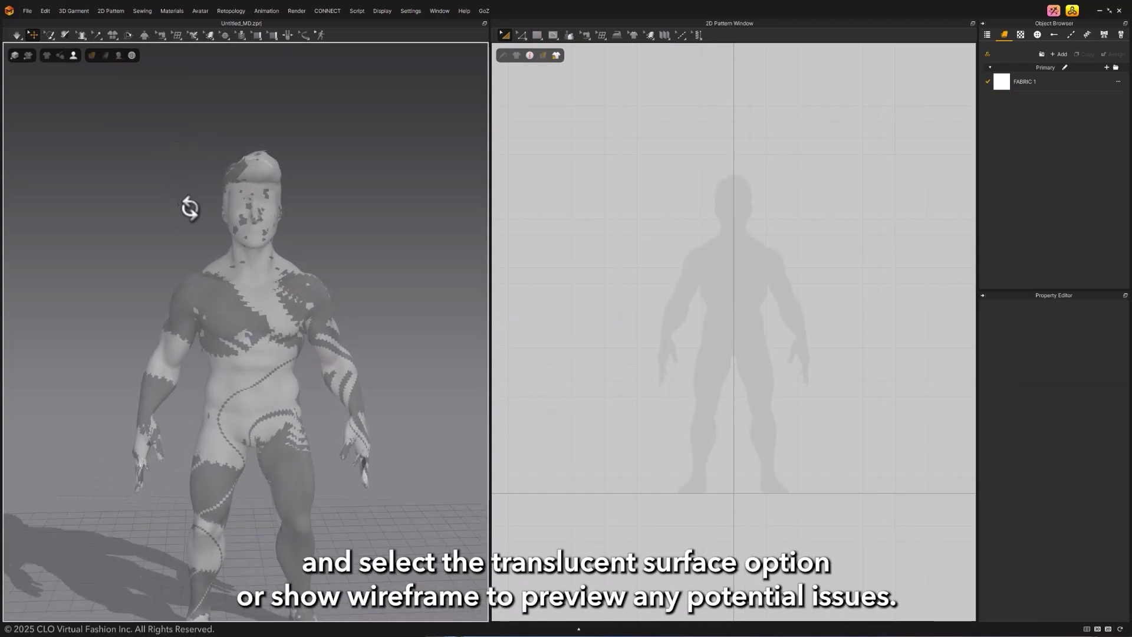
{"action": "mouse_move", "coordinate": [119, 57]}
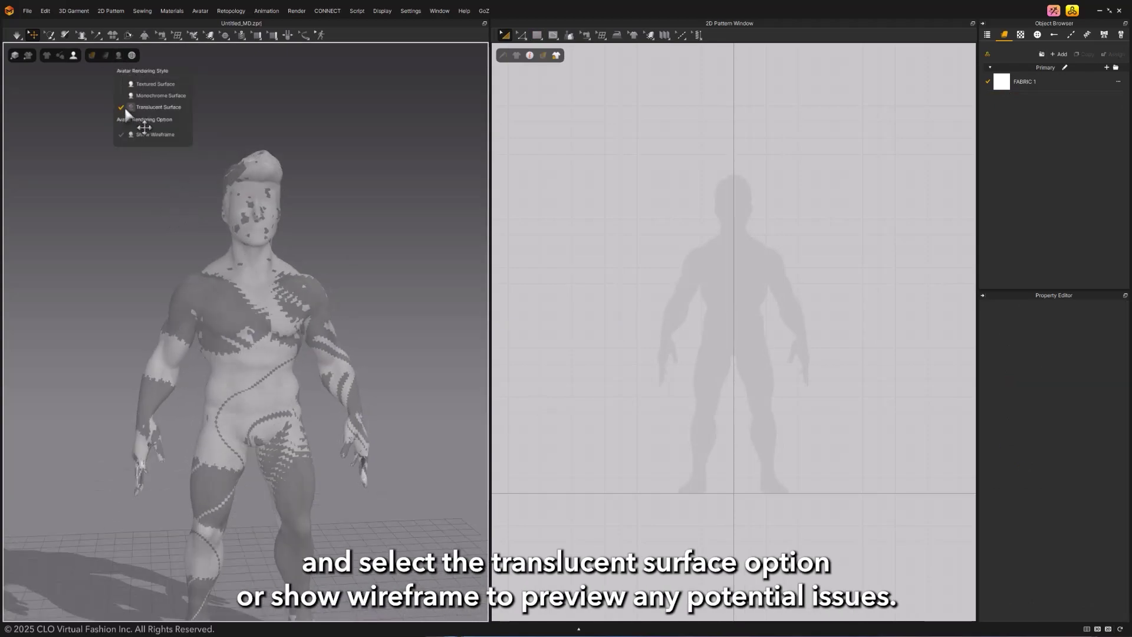
{"action": "right_click_drag", "start_coordinate": [139, 172], "coordinate": [94, 219]}
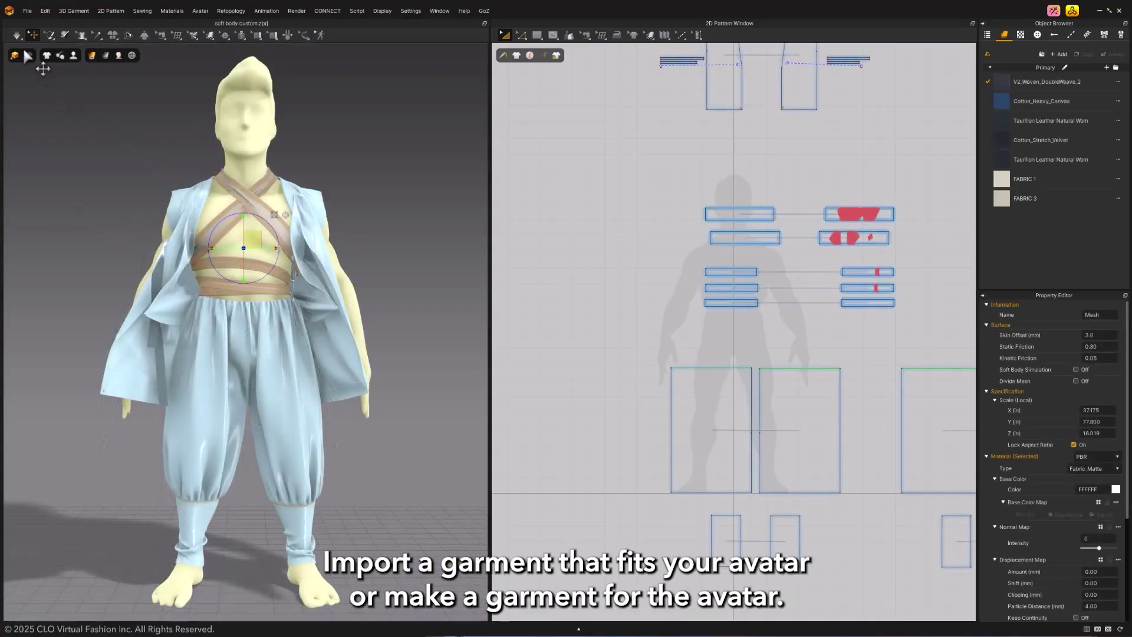
- Check the dressed avatar in the Translucent Surface rendering style, restore Textured Surface and deselect the avatar
{"action": "mouse_move", "coordinate": [119, 57]}
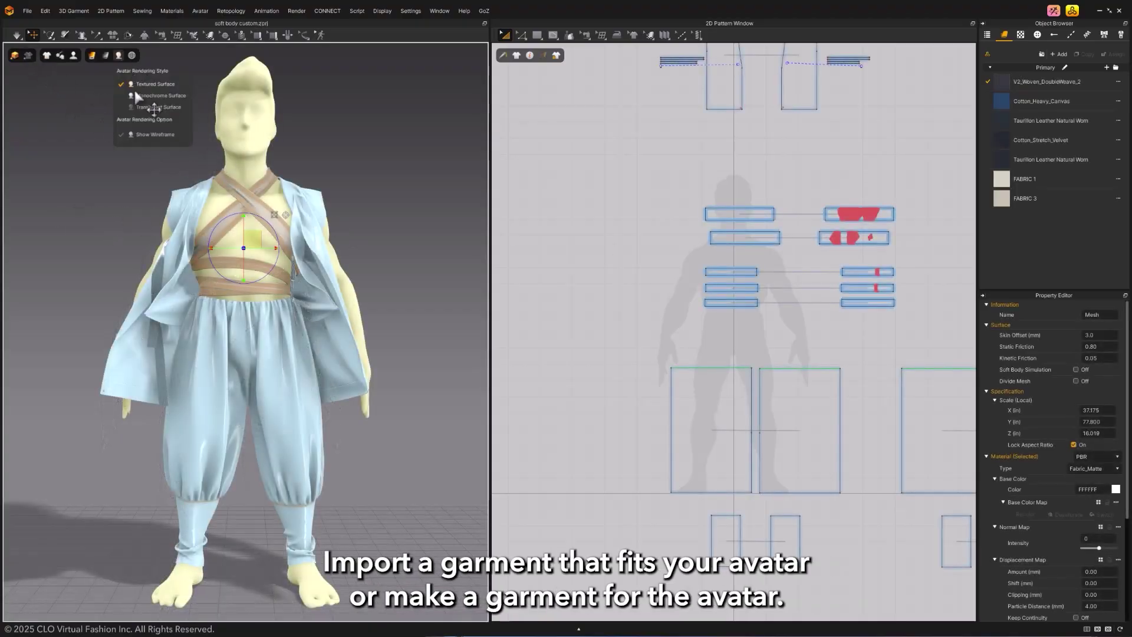
{"action": "left_click", "coordinate": [142, 106]}
{"action": "mouse_move", "coordinate": [101, 207]}
{"action": "right_mouse_down"}
{"action": "mouse_move", "coordinate": [102, 232]}
{"action": "mouse_move", "coordinate": [83, 220]}
{"action": "right_mouse_up"}
{"action": "mouse_move", "coordinate": [116, 52]}
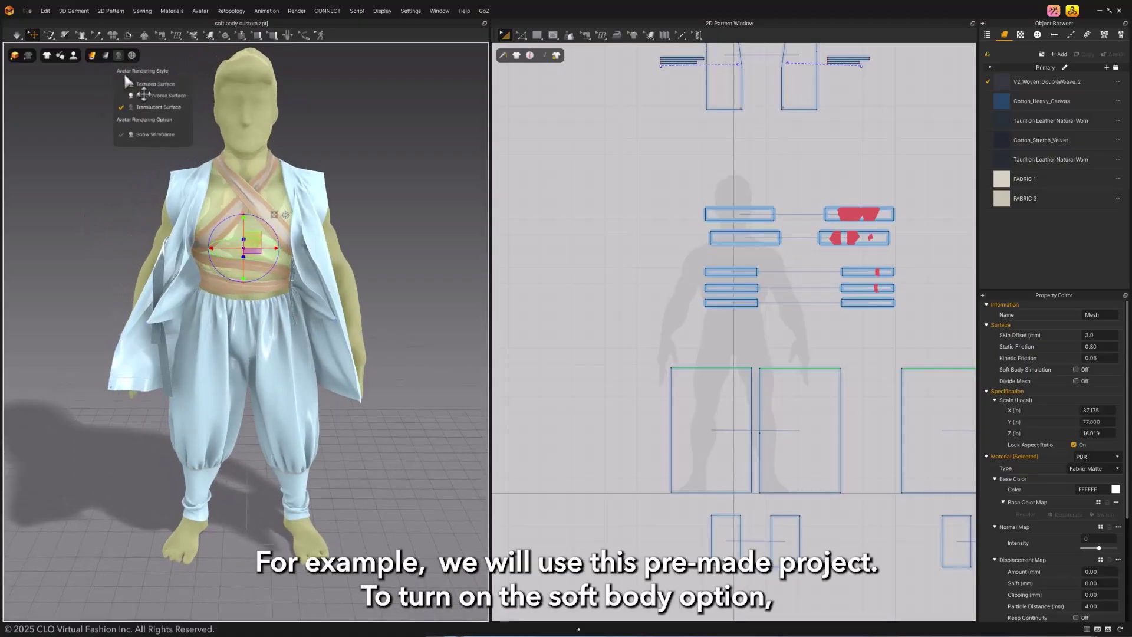
{"action": "left_click", "coordinate": [126, 84]}
{"action": "left_click", "coordinate": [124, 168]}
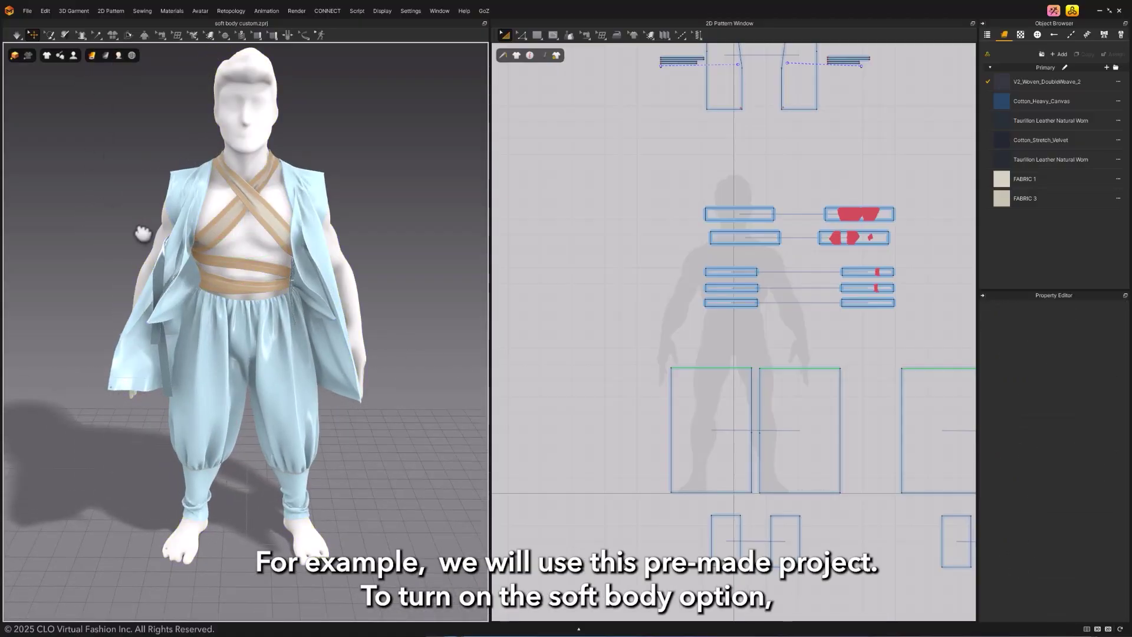
- Turn on Soft Body Simulation for the dressed custom avatar
{"action": "right_click_drag", "start_coordinate": [140, 231], "coordinate": [182, 182]}
{"action": "left_click", "coordinate": [249, 158]}
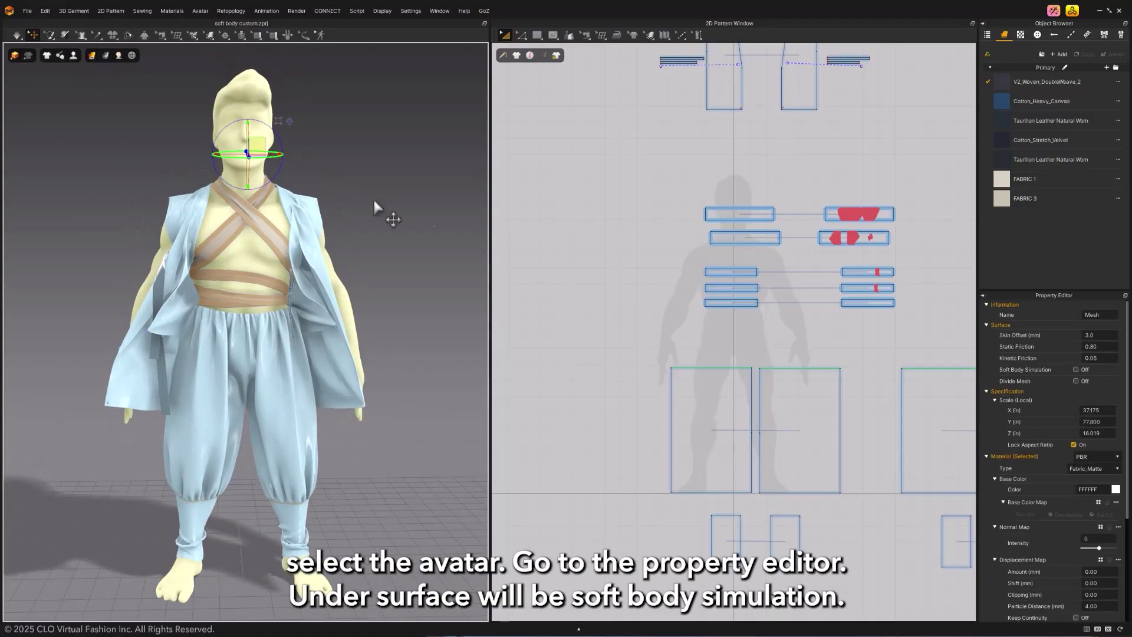
{"action": "left_click", "coordinate": [1077, 369]}
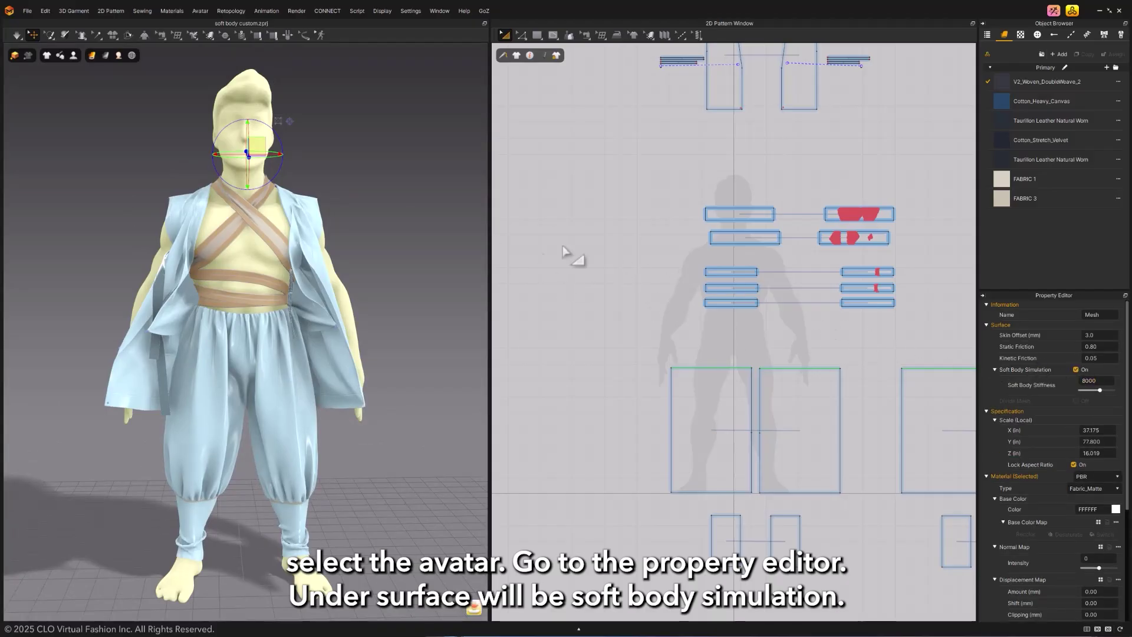
{"action": "left_click", "coordinate": [114, 168]}
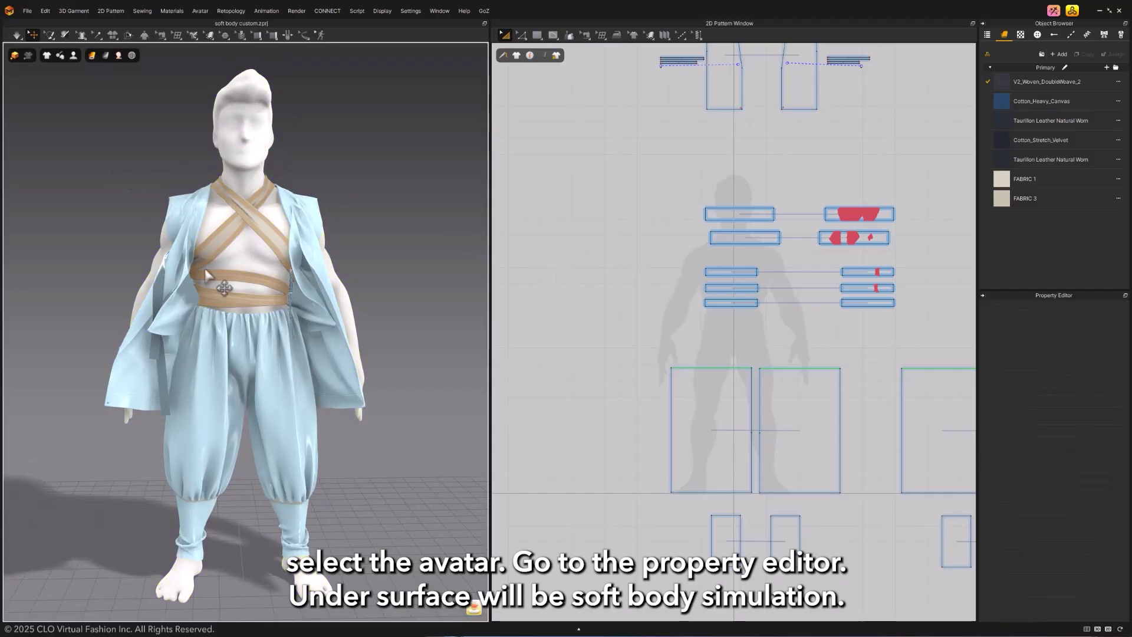
- Make sure CPU simulation is chosen and start simulating the garment on the soft body avatar
{"action": "left_click", "coordinate": [20, 37]}
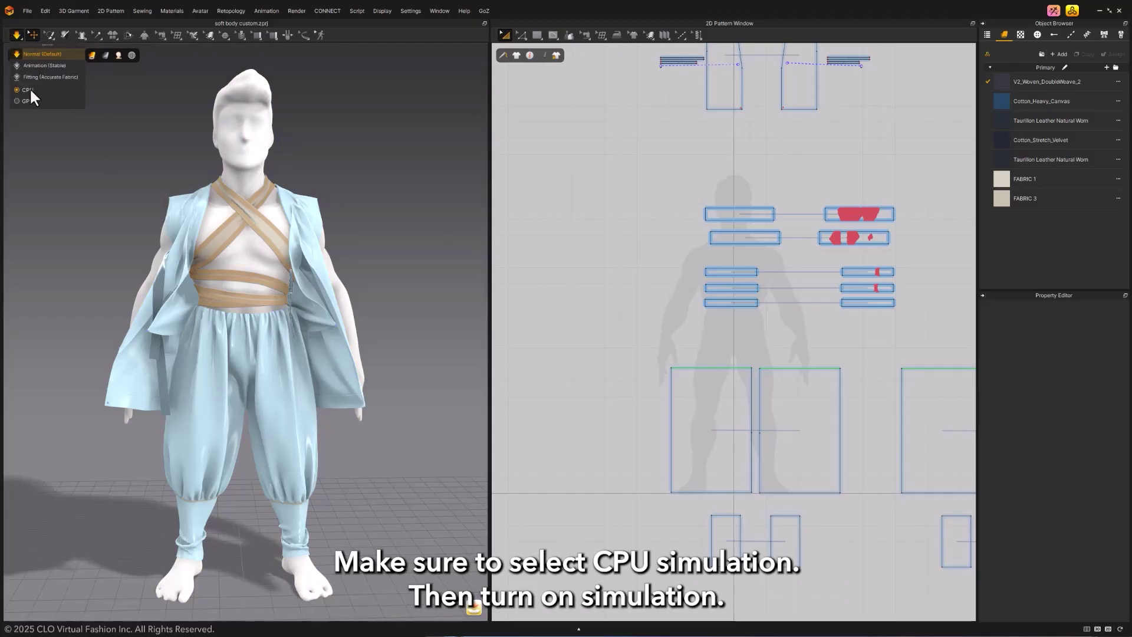
{"action": "key", "text": "space"}
{"action": "left_click", "coordinate": [363, 140]}
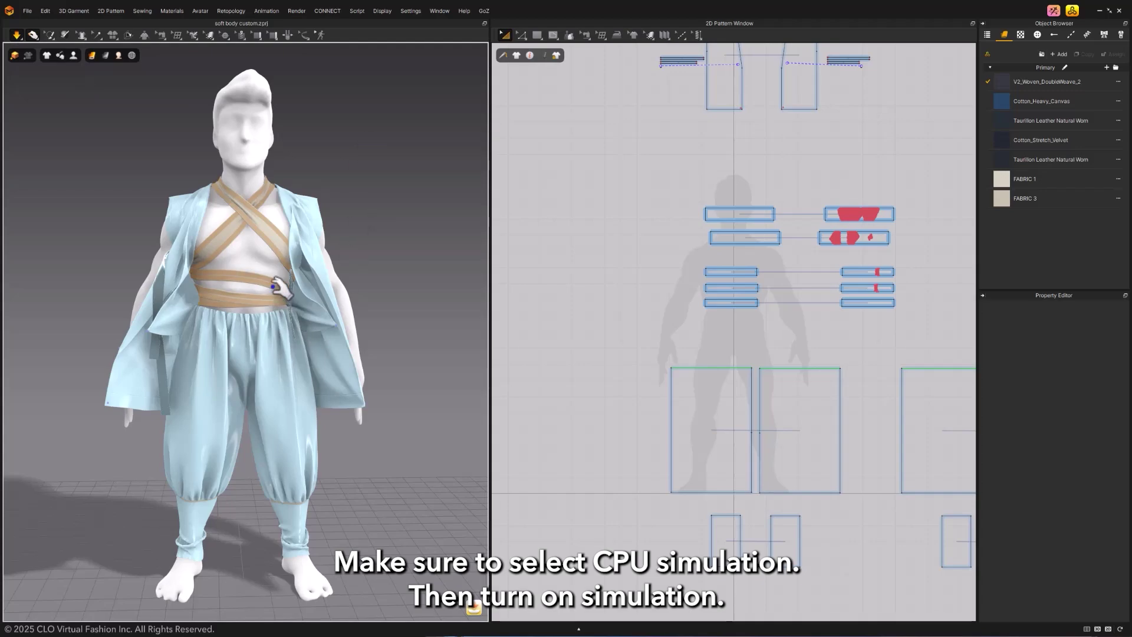
- Lower the custom avatar's Soft Body Stiffness to 6500 and look at how the straps press into the torso
{"action": "scroll", "coordinate": [283, 302], "scroll_direction": "up", "scroll_amount": 6}
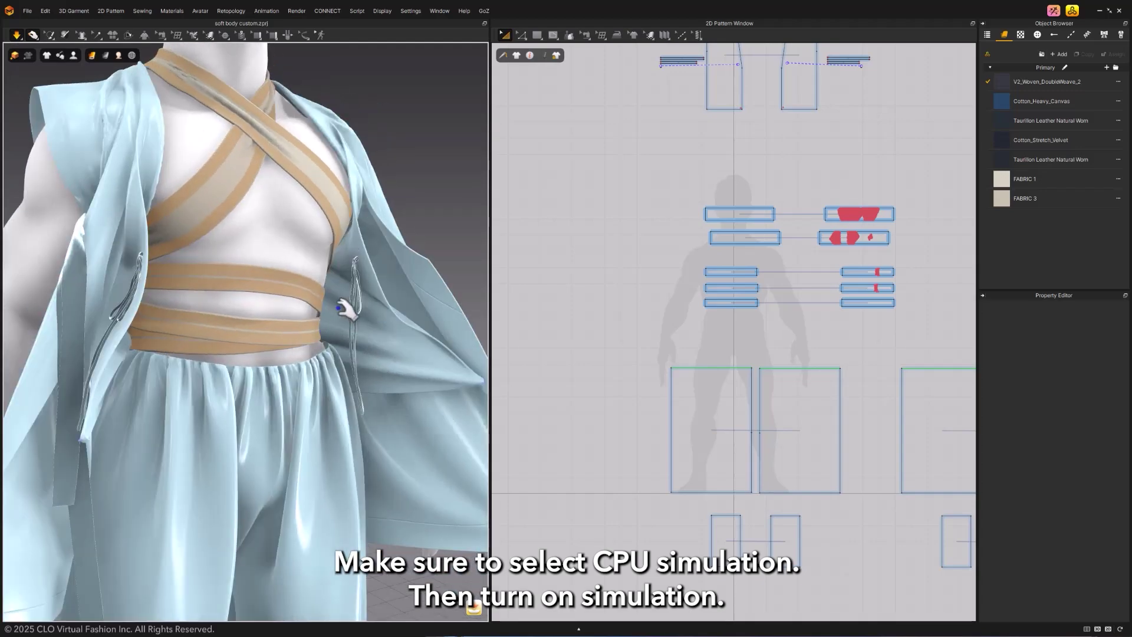
{"action": "left_click", "coordinate": [321, 247]}
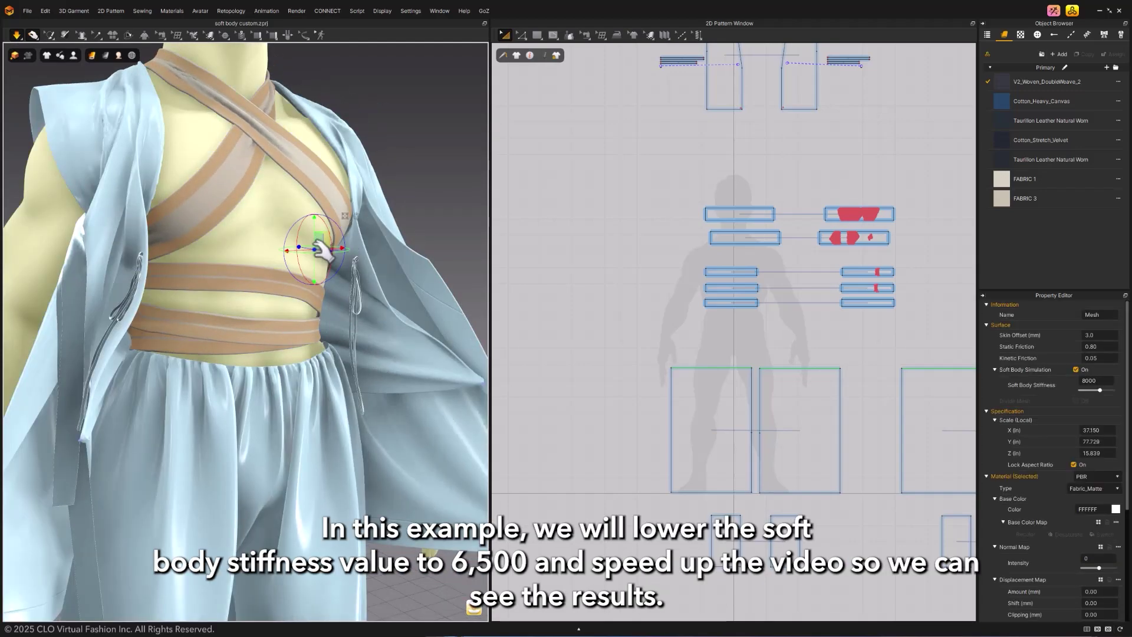
{"action": "left_click", "coordinate": [1090, 391]}
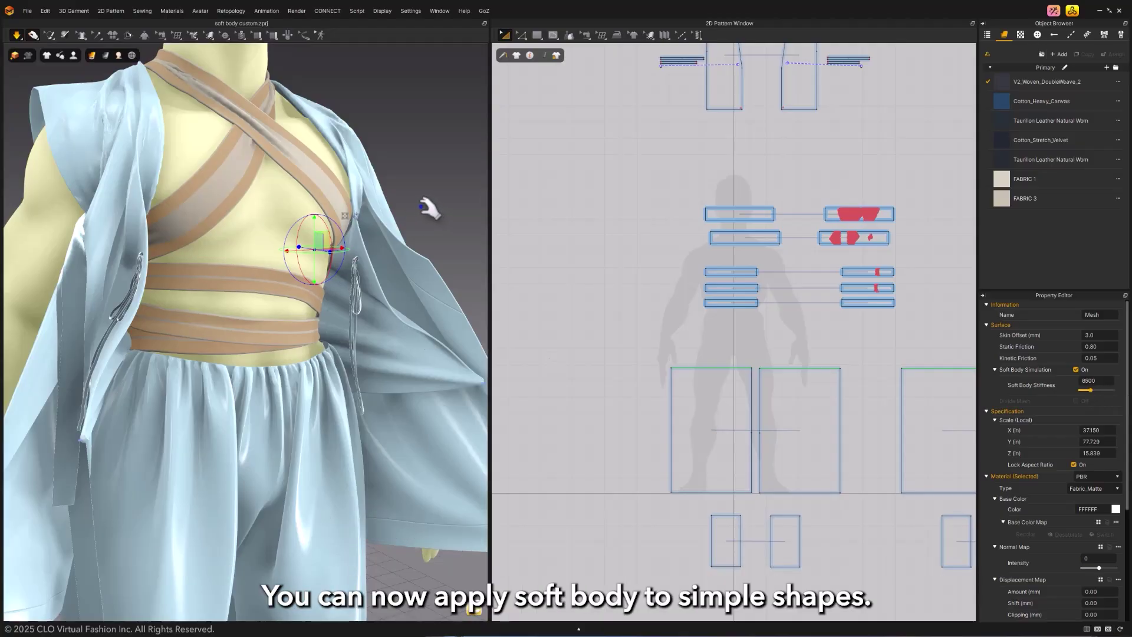
{"action": "right_click_drag", "start_coordinate": [408, 207], "coordinate": [351, 320]}
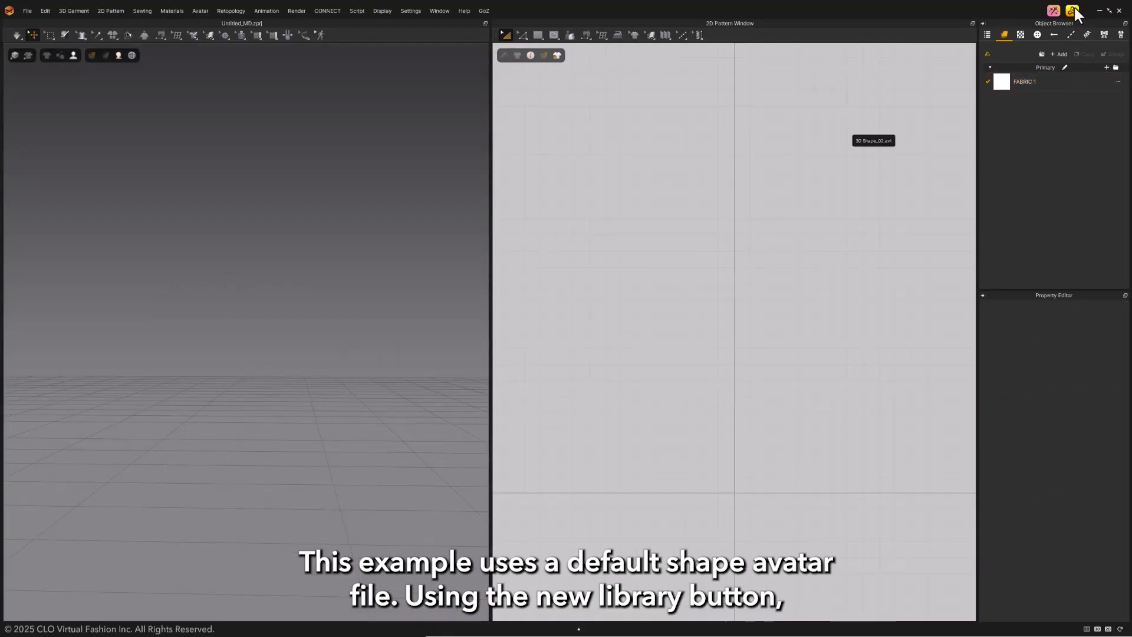
- Load the default shape avatar 3D Shape_02.avt from the library's Avatar Shape folder
{"action": "left_click", "coordinate": [1072, 11]}
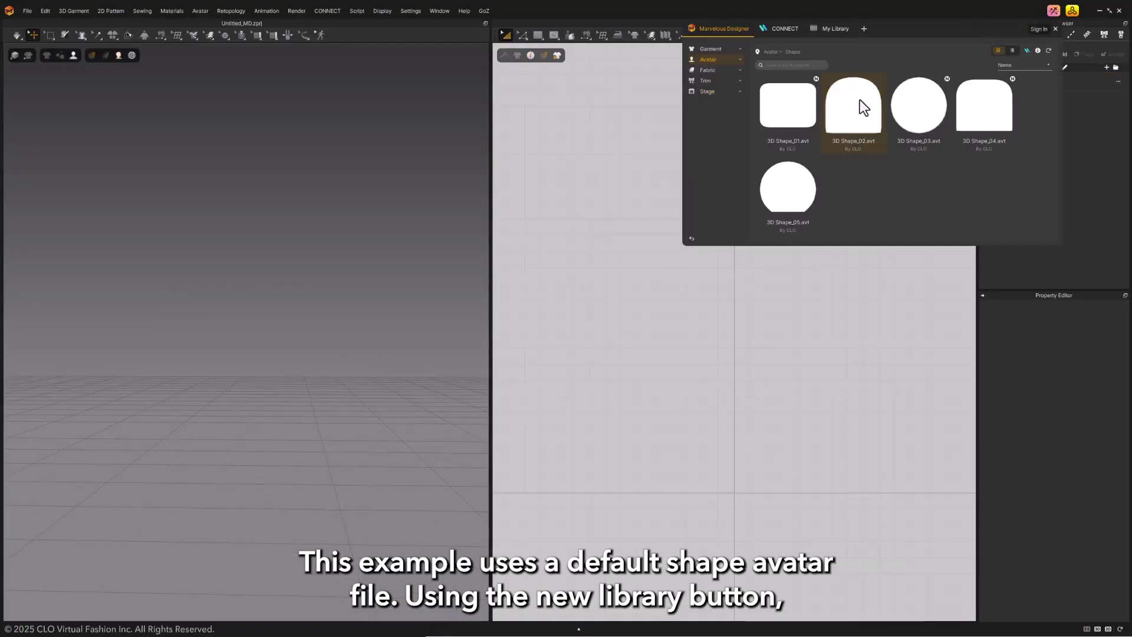
{"action": "left_click", "coordinate": [712, 59]}
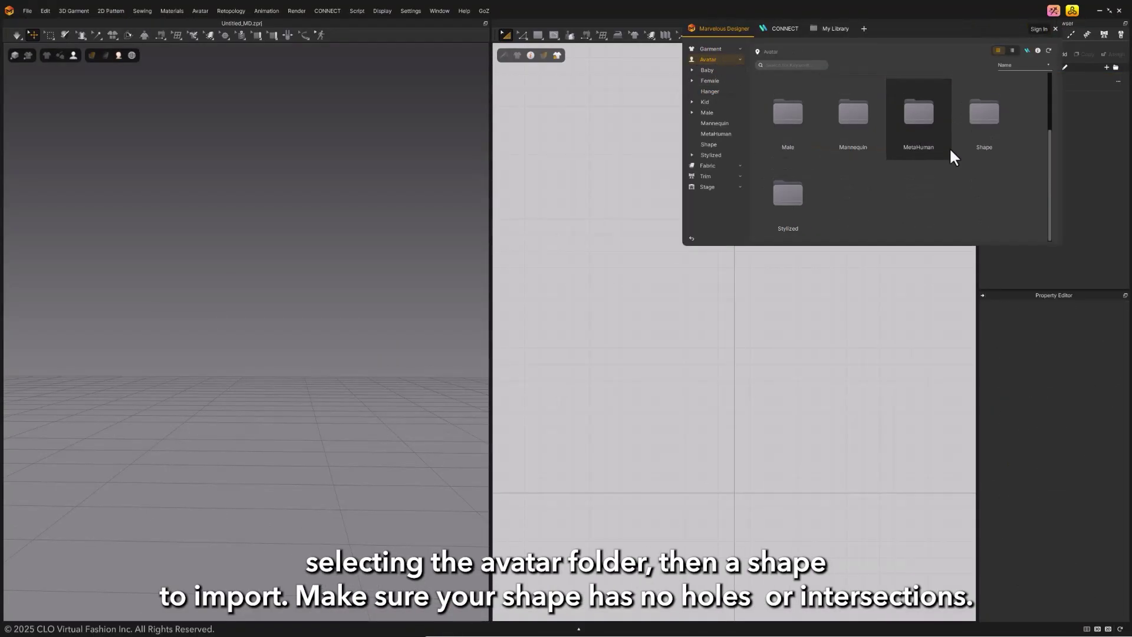
{"action": "double_click", "coordinate": [844, 113]}
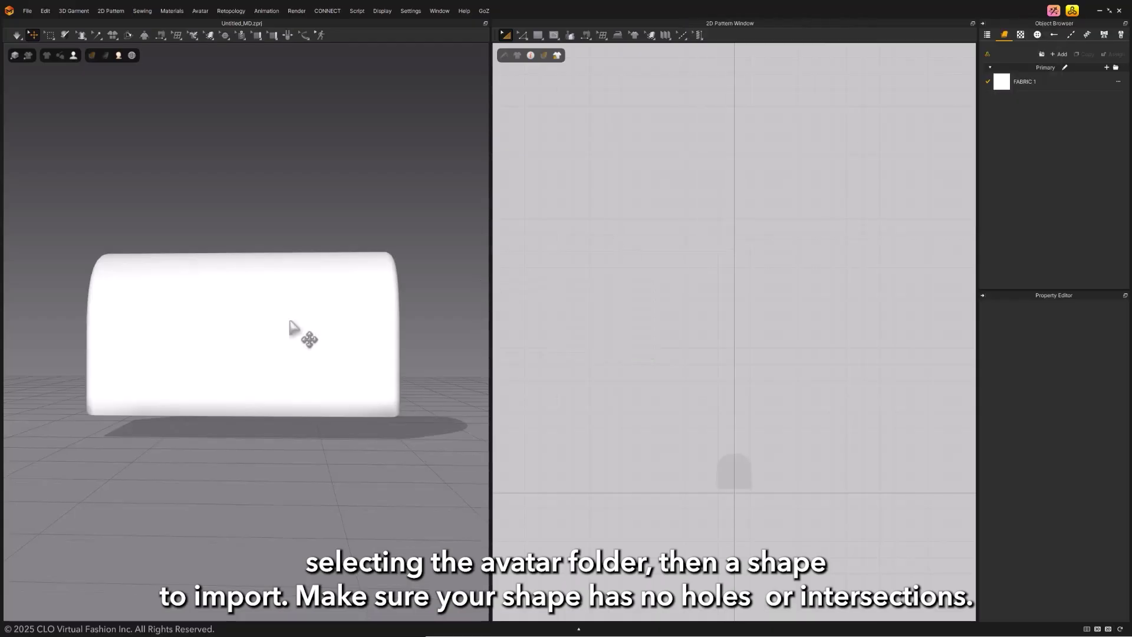
- Inspect the shape avatar for holes and intersections using Translucent Surface and the wireframe, and restore an opaque surface without wireframe
{"action": "left_click", "coordinate": [289, 320]}
{"action": "right_click_drag", "start_coordinate": [290, 321], "coordinate": [152, 101]}
{"action": "left_click", "coordinate": [118, 56]}
{"action": "left_click", "coordinate": [127, 107]}
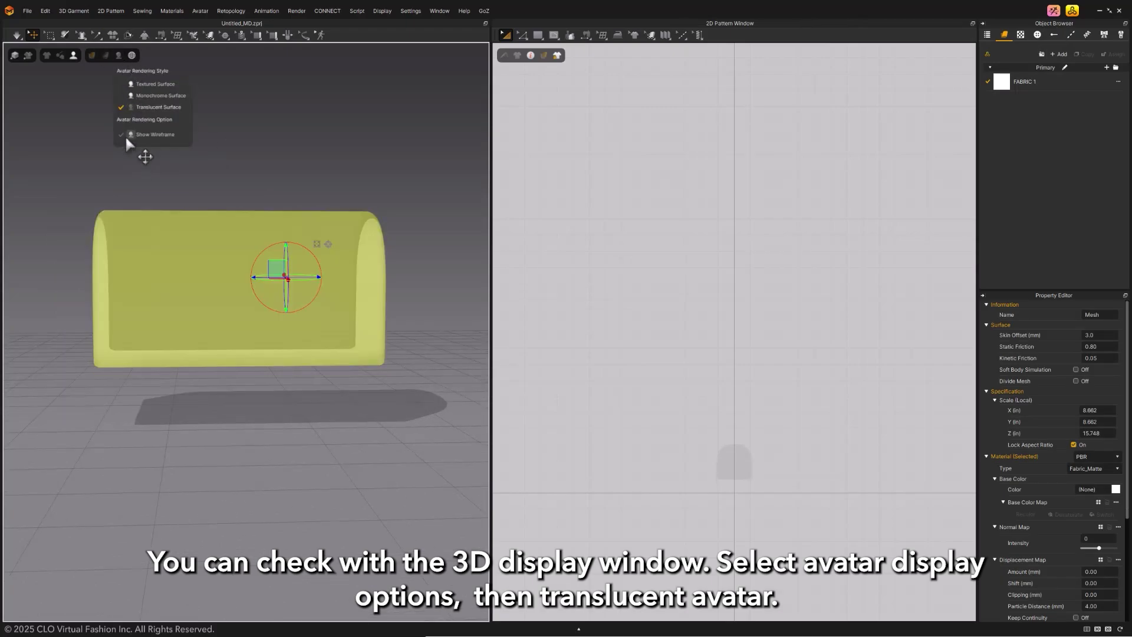
{"action": "left_click", "coordinate": [125, 135]}
{"action": "right_click_drag", "start_coordinate": [121, 162], "coordinate": [118, 116]}
{"action": "left_click", "coordinate": [119, 56]}
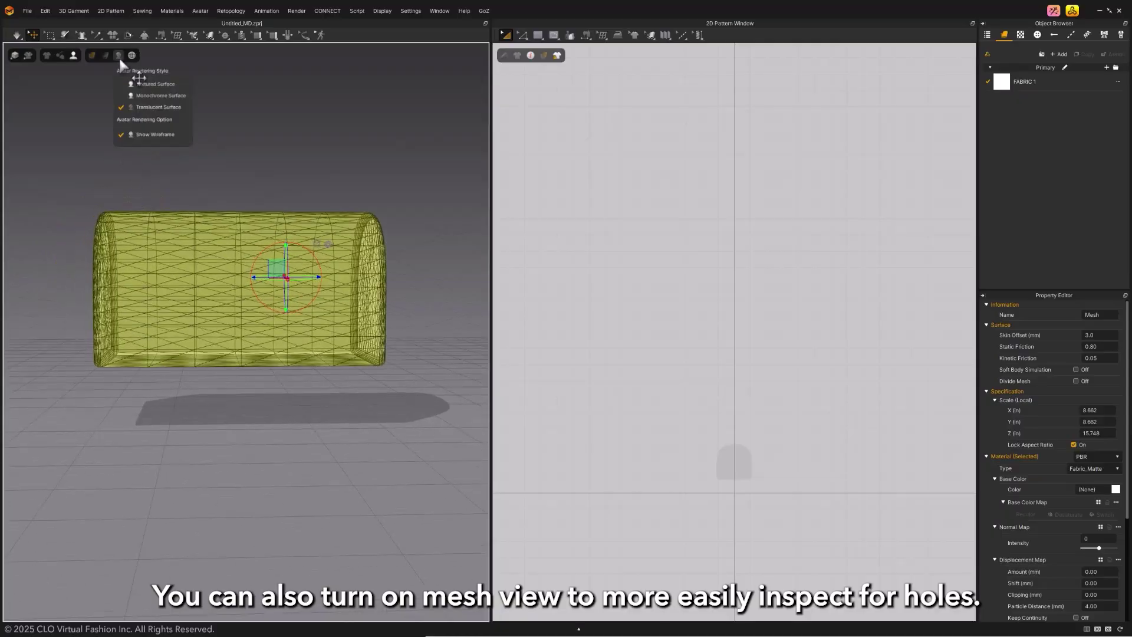
{"action": "left_click", "coordinate": [135, 95]}
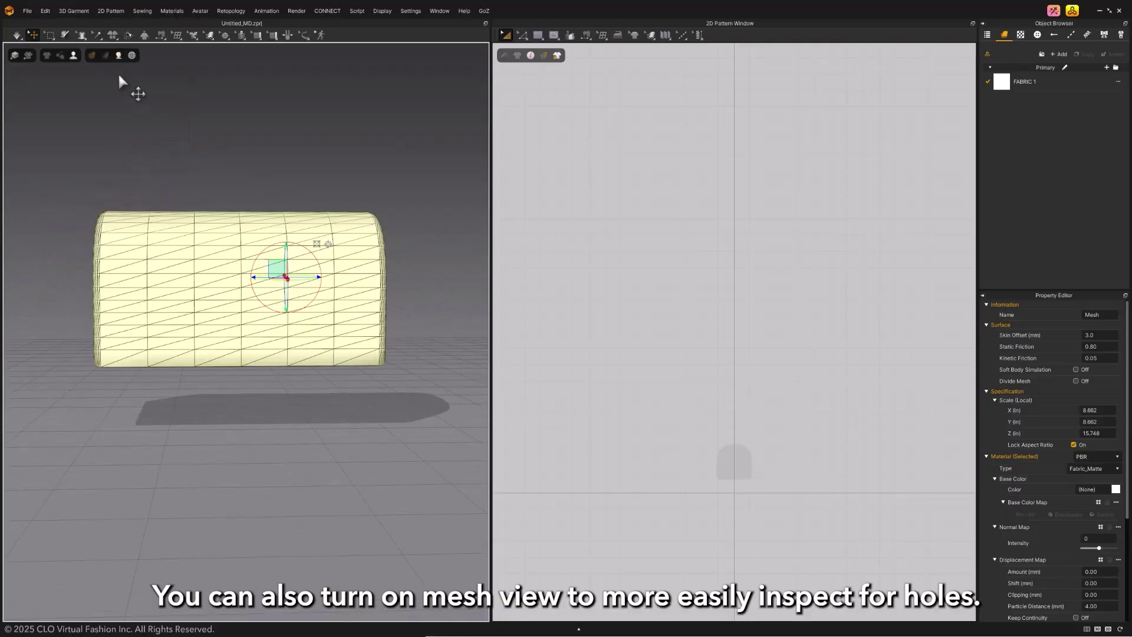
{"action": "left_click", "coordinate": [118, 55]}
{"action": "left_click", "coordinate": [123, 132]}
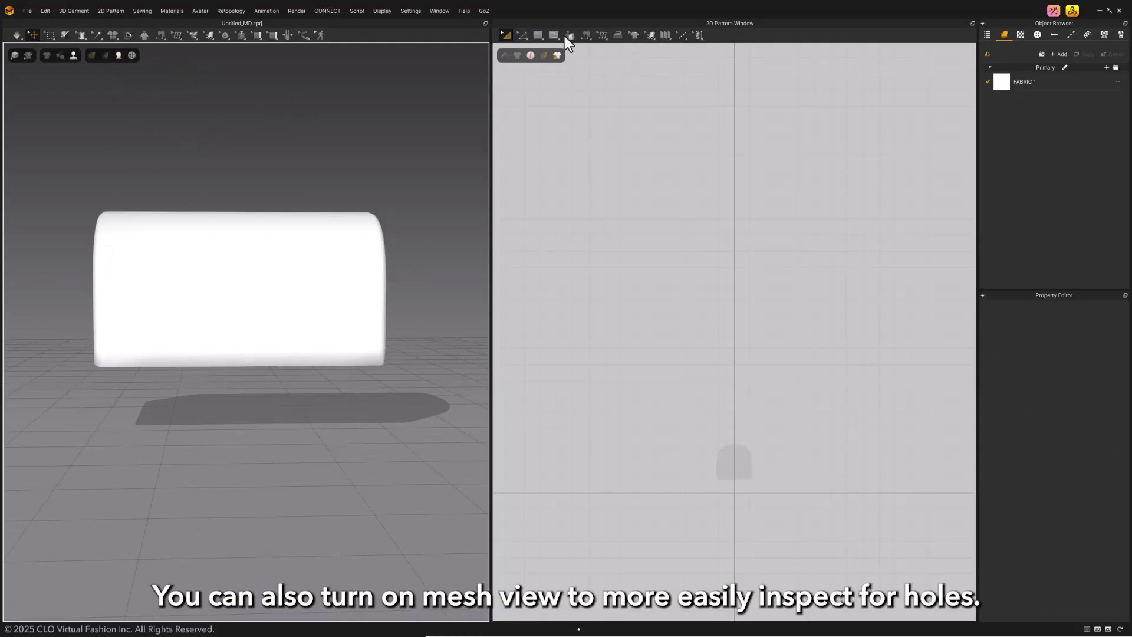
- Draw a narrow vertical fabric rectangle about 3.2 in wide above the avatar silhouette and place it against the shape avatar
{"action": "left_click", "coordinate": [541, 36]}
{"action": "left_click_drag", "start_coordinate": [730, 356], "coordinate": [740, 440]}
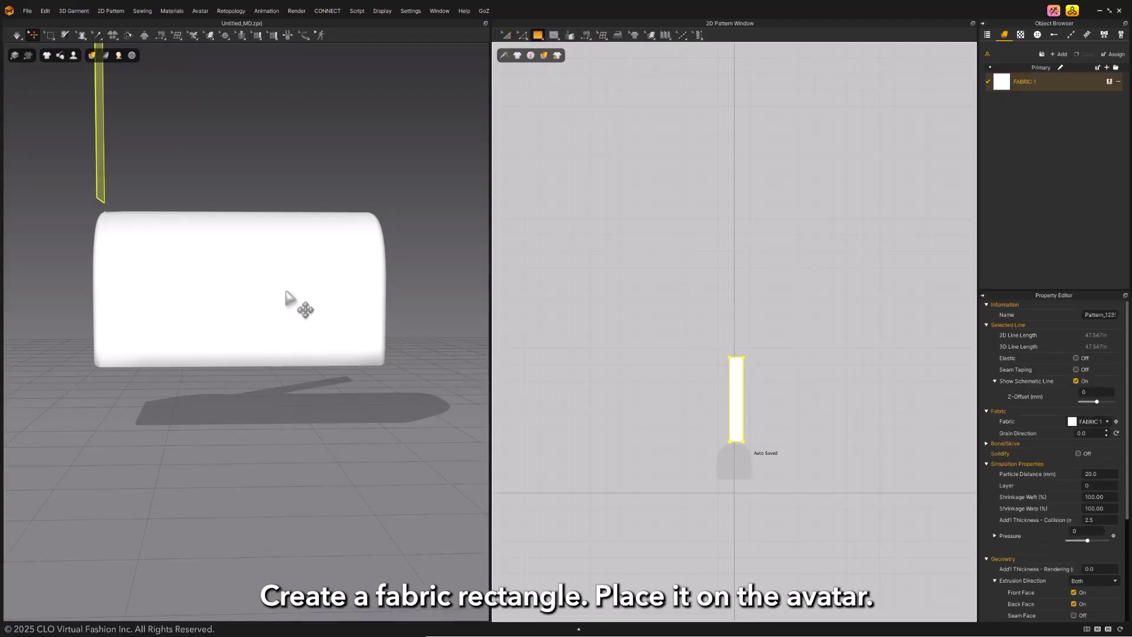
{"action": "right_click_drag", "start_coordinate": [286, 290], "coordinate": [321, 413]}
{"action": "left_click", "coordinate": [217, 234]}
{"action": "right_click_drag", "start_coordinate": [310, 265], "coordinate": [280, 319]}
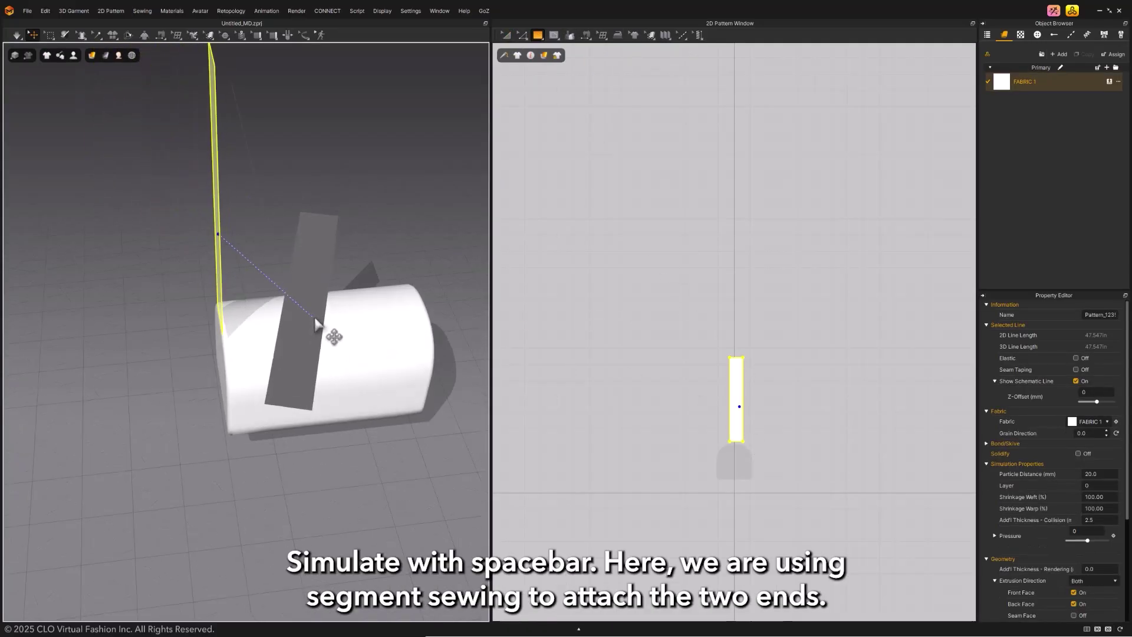
{"action": "left_click", "coordinate": [318, 322], "text": "ctrl"}
- Simulate the fabric strip and pull it over the shape avatar so its ends hang down both sides
{"action": "key", "text": "space"}
{"action": "right_click_drag", "start_coordinate": [306, 388], "coordinate": [324, 378]}
{"action": "left_click_drag", "start_coordinate": [324, 379], "coordinate": [372, 397]}
{"action": "right_click_drag", "start_coordinate": [372, 397], "coordinate": [460, 354]}
{"action": "left_click_drag", "start_coordinate": [189, 353], "coordinate": [186, 359]}
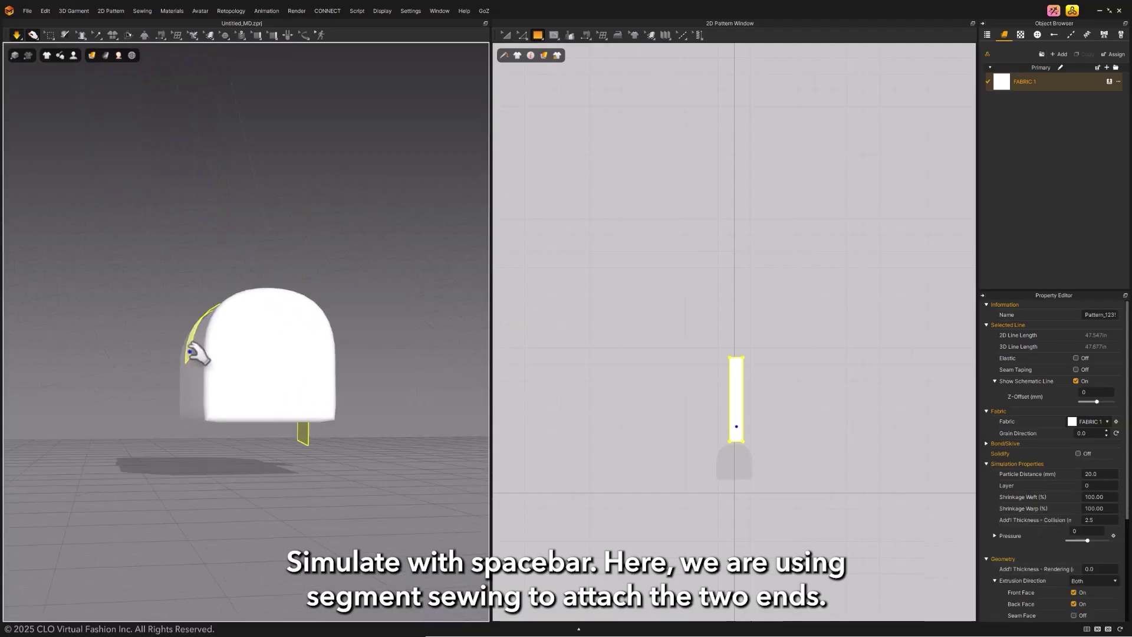
{"action": "right_click_drag", "start_coordinate": [194, 363], "coordinate": [330, 348]}
- Join the strip's two short ends with Segment Sewing and simulate it into a closed band around the shape avatar
{"action": "key", "text": "n"}
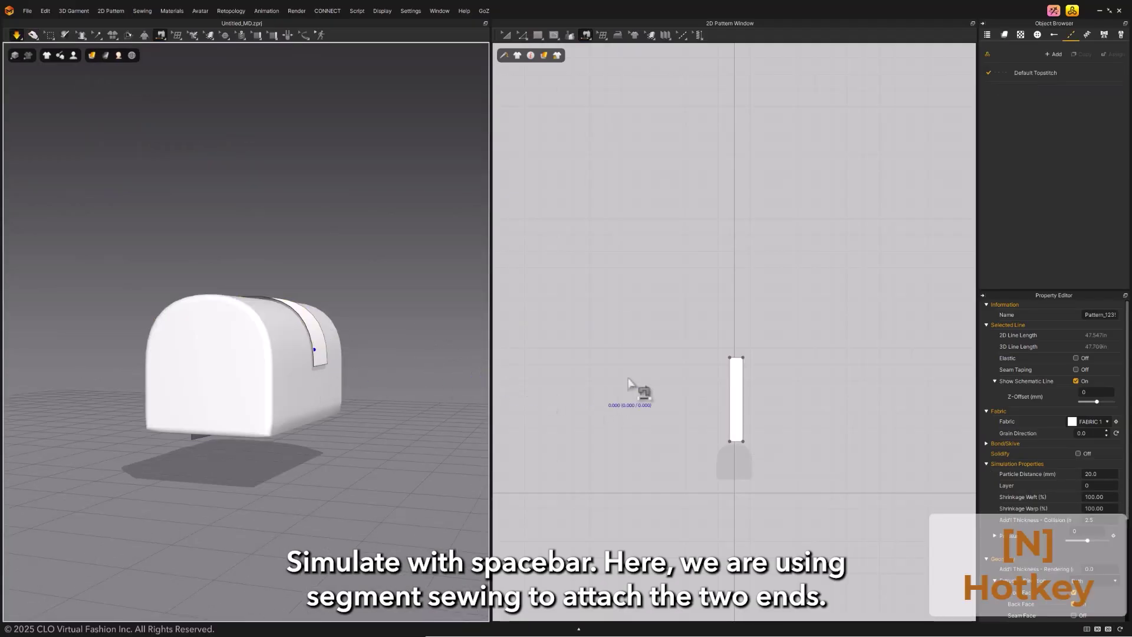
{"action": "left_click", "coordinate": [742, 358]}
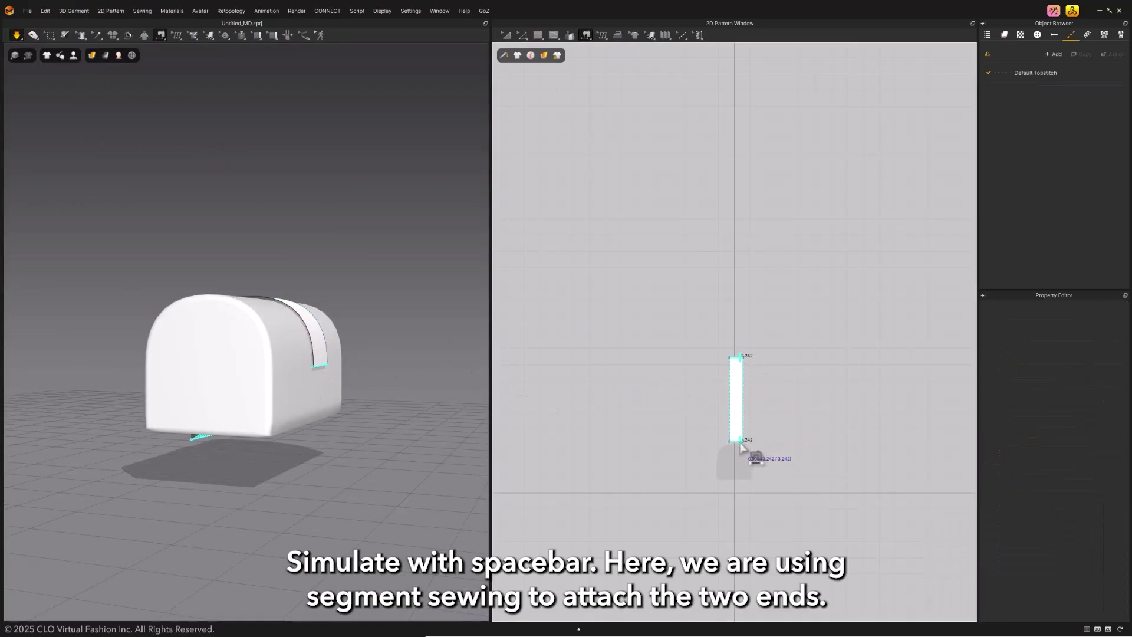
{"action": "left_click", "coordinate": [738, 441]}
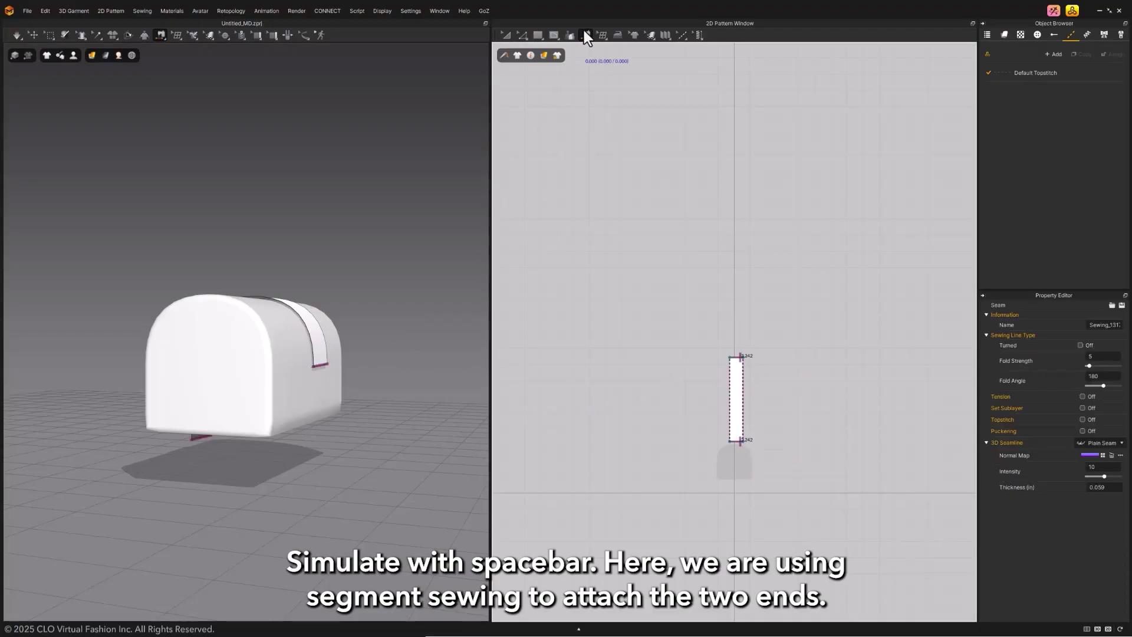
{"action": "key", "text": "space"}
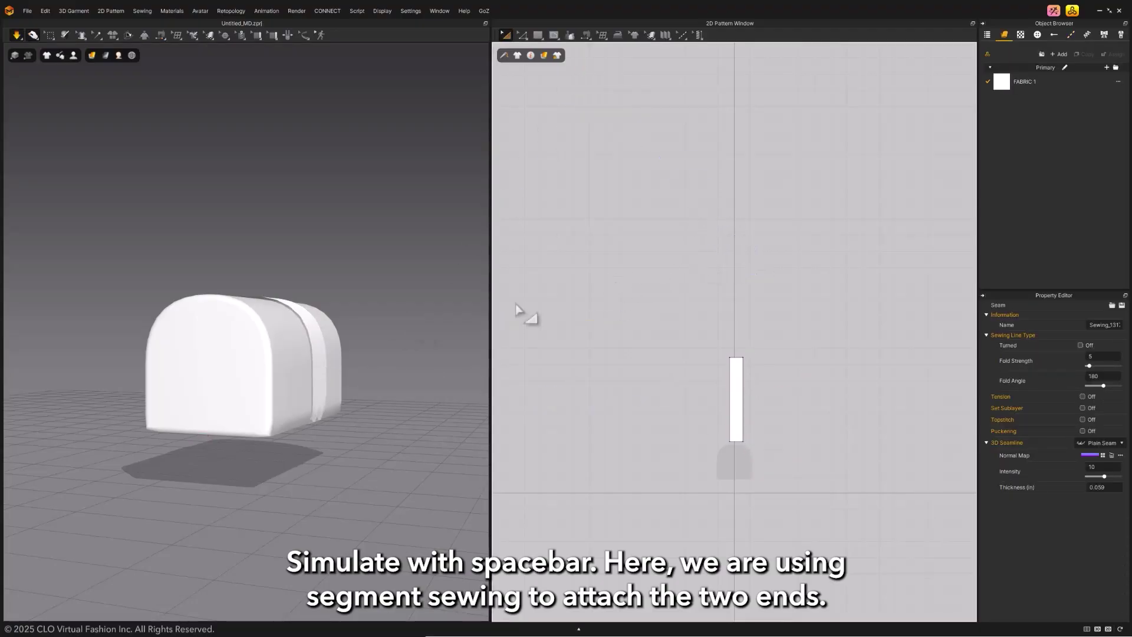
- Set the band's particle distance to 10 mm and apply Strengthen to it
{"action": "right_click_drag", "start_coordinate": [416, 324], "coordinate": [339, 301]}
{"action": "left_click_drag", "start_coordinate": [328, 430], "coordinate": [345, 406]}
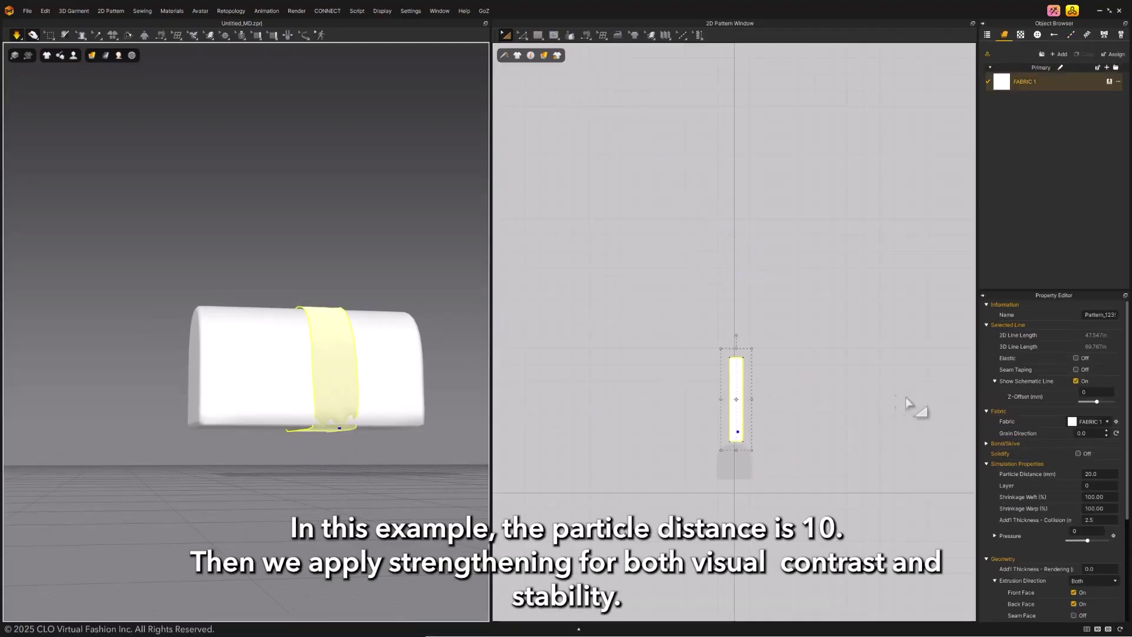
{"action": "left_click", "coordinate": [1100, 474]}
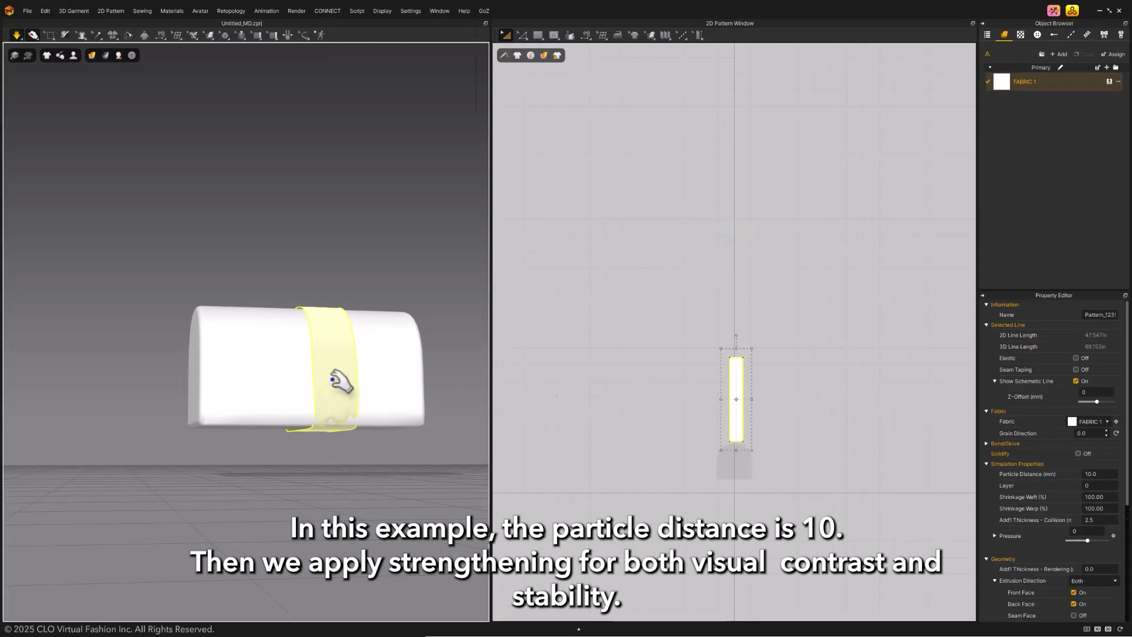
{"action": "right_click", "coordinate": [336, 380]}
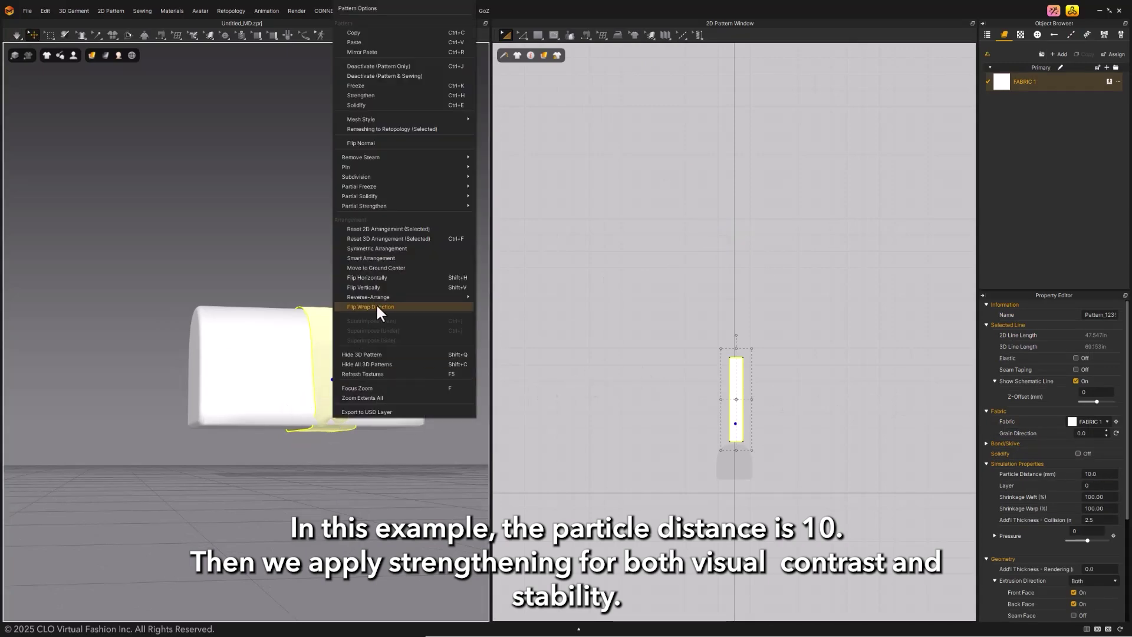
{"action": "left_click", "coordinate": [422, 93]}
- Turn on Soft Body Simulation with a stiffness of 5000 for the shape avatar and run the CPU simulation to examine its deformation
{"action": "left_click", "coordinate": [396, 393]}
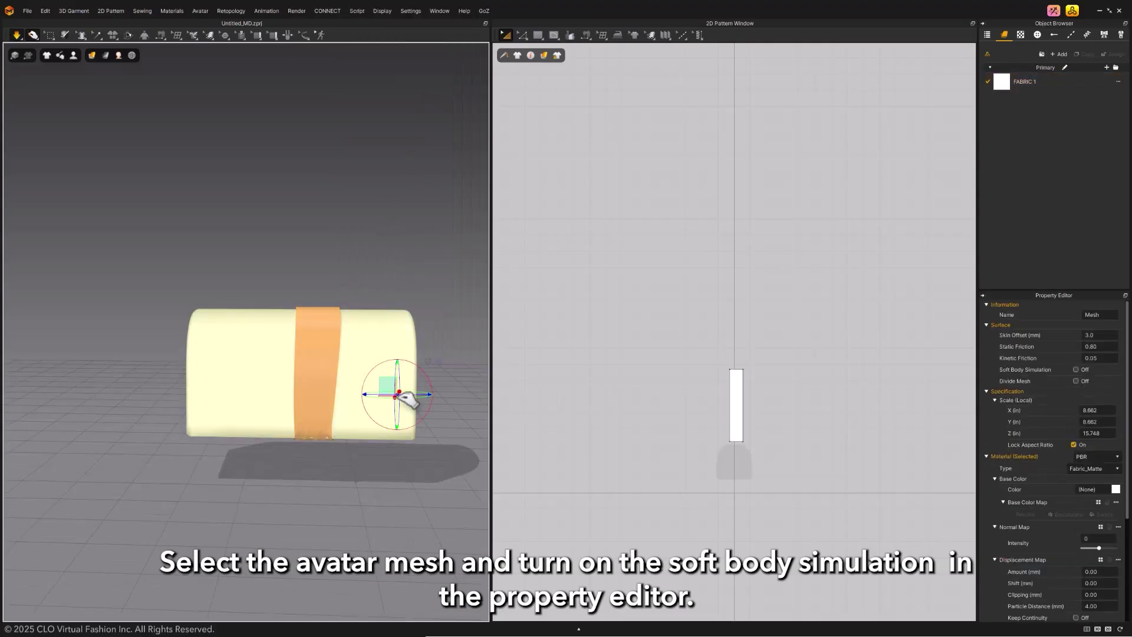
{"action": "left_click", "coordinate": [1081, 370]}
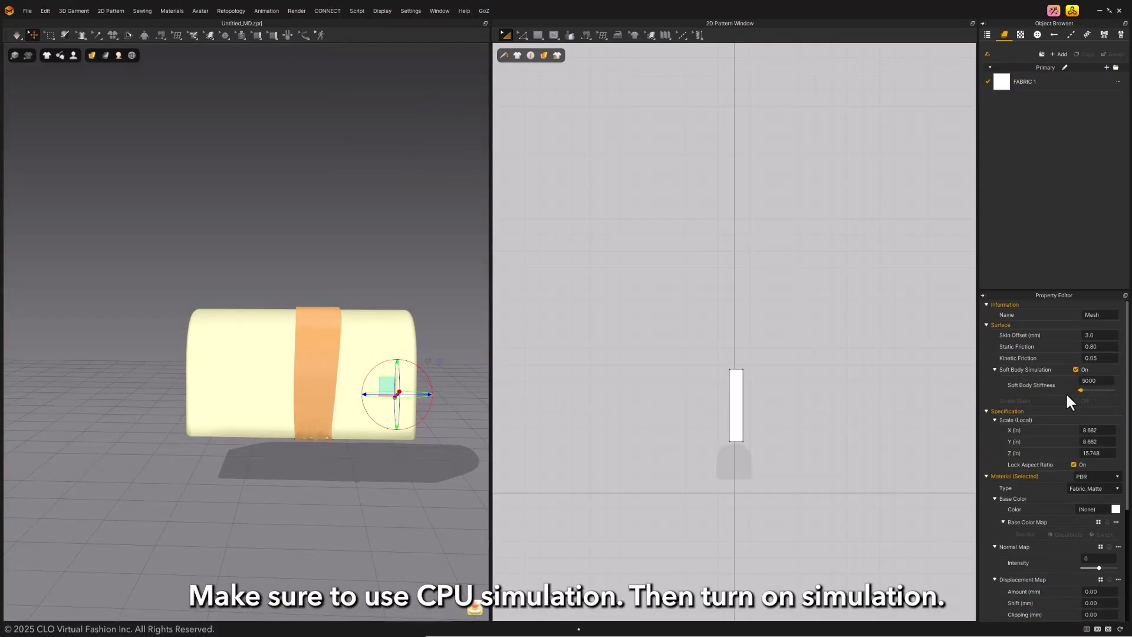
{"action": "left_click", "coordinate": [19, 32]}
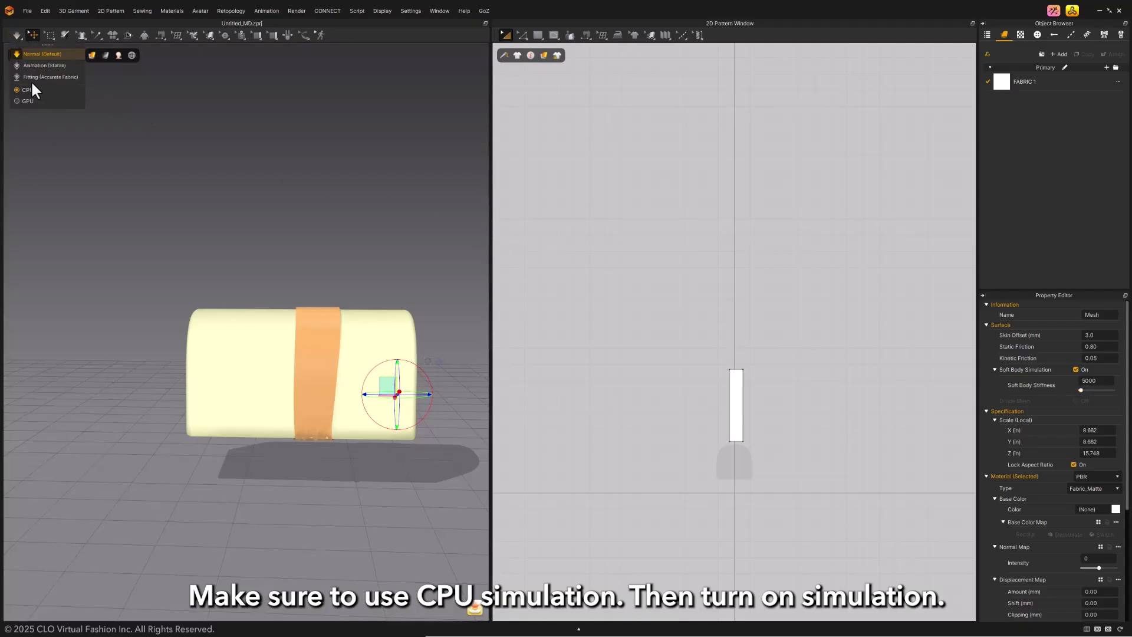
{"action": "left_click", "coordinate": [19, 33]}
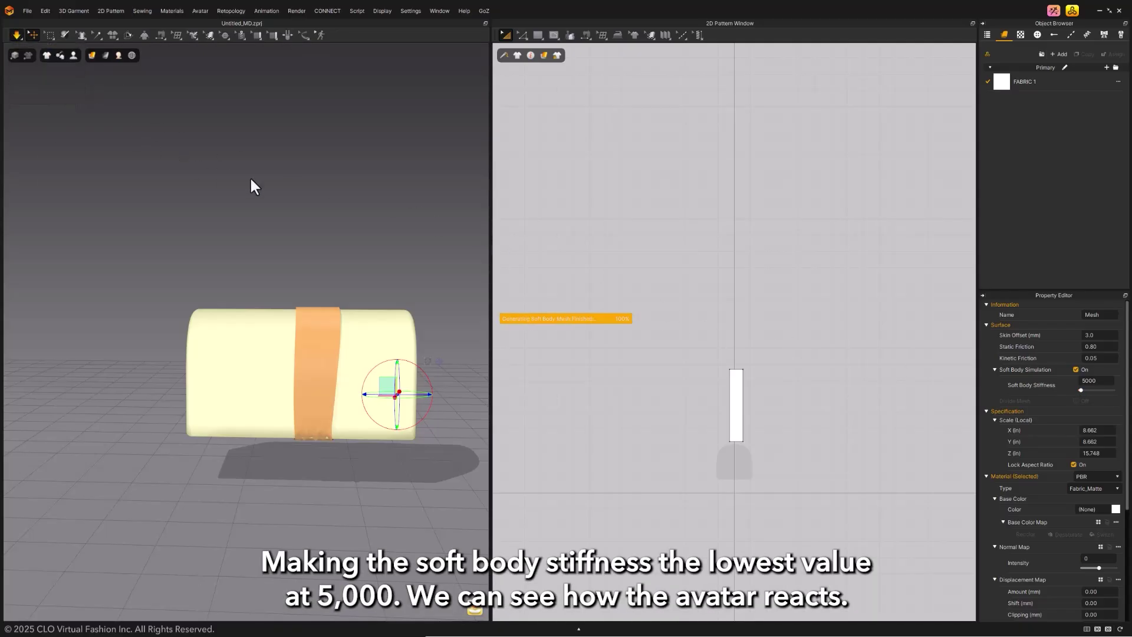
{"action": "scroll", "coordinate": [336, 314], "scroll_direction": "up", "scroll_amount": 2}
{"action": "middle_click_drag", "start_coordinate": [334, 323], "coordinate": [269, 280]}
{"action": "scroll", "coordinate": [329, 319], "scroll_direction": "up", "scroll_amount": 2}
{"action": "left_click", "coordinate": [467, 312]}
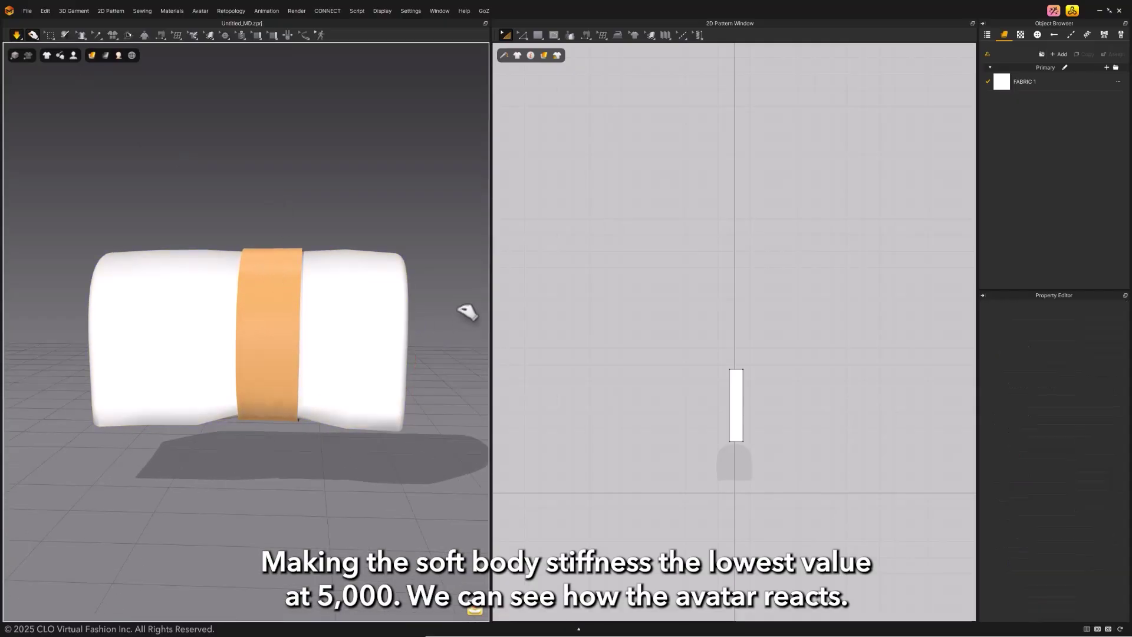
{"action": "left_click", "coordinate": [296, 322]}
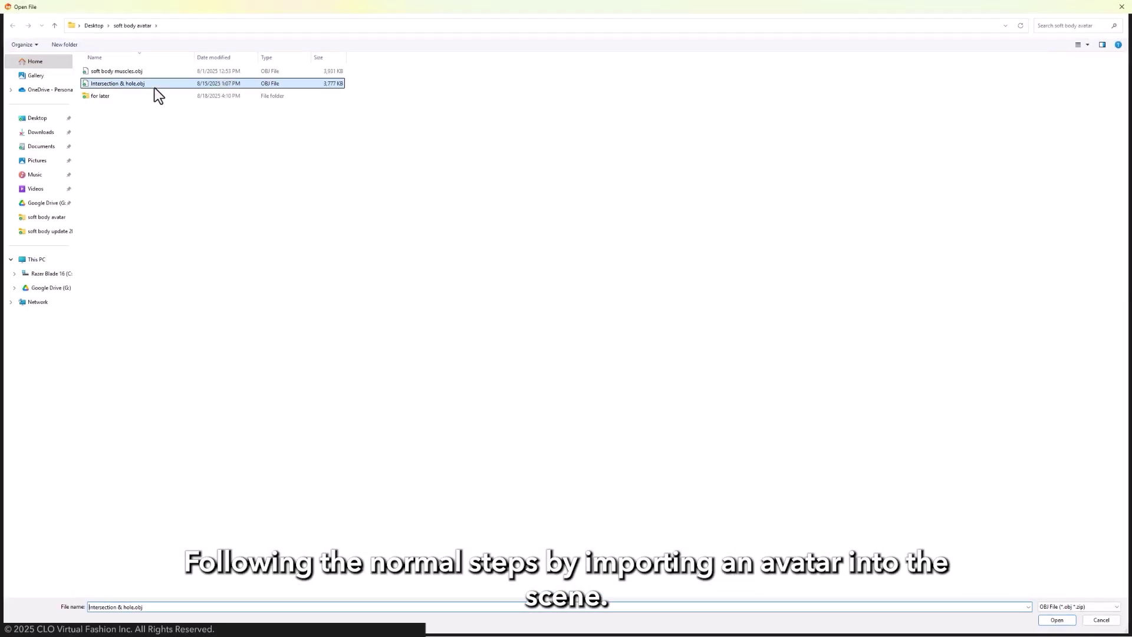
- Import Intersection & hole.obj from the soft body avatar folder as an OBJ avatar
{"action": "left_click", "coordinate": [1057, 620]}
{"action": "left_click", "coordinate": [580, 474]}
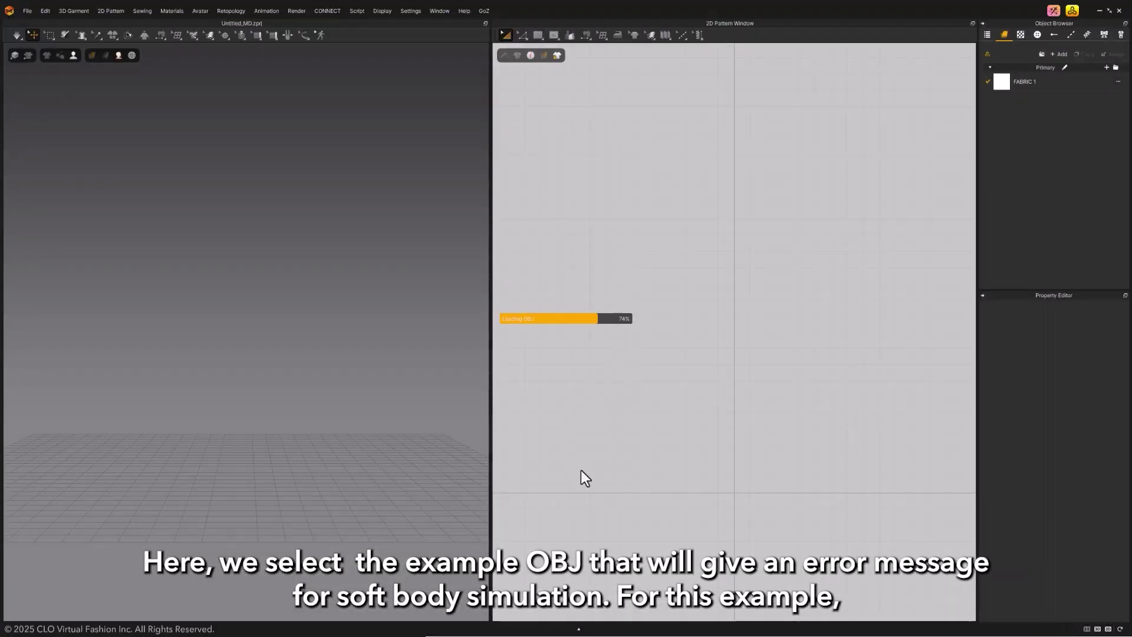
{"action": "right_click_drag", "start_coordinate": [354, 448], "coordinate": [329, 442]}
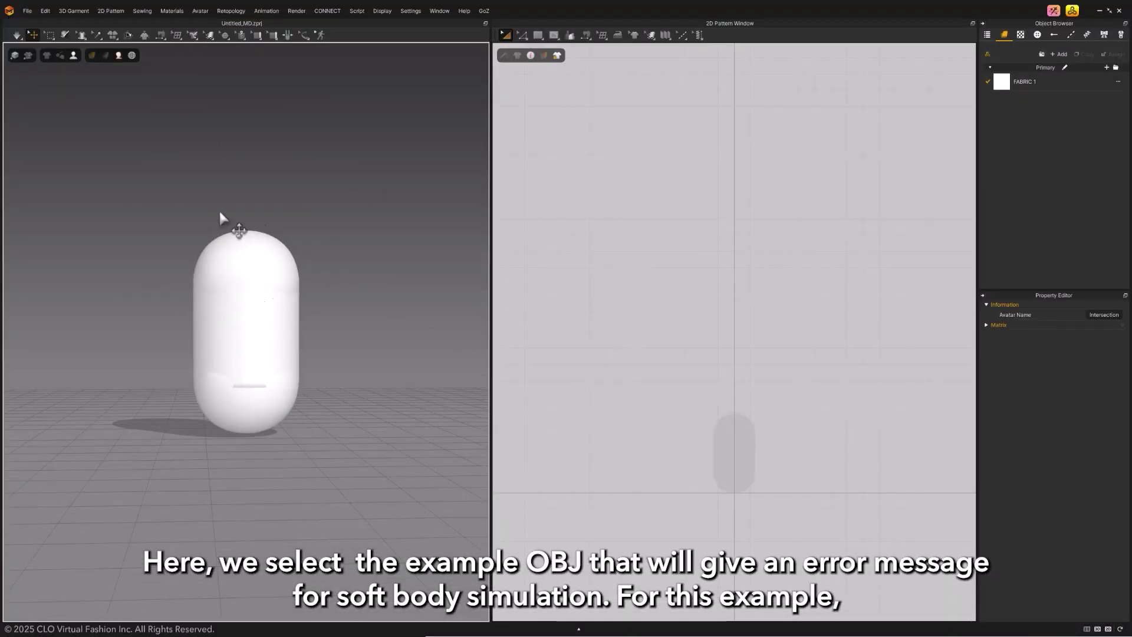
- Draw a rectangular fabric pattern, lay it flat above the capsule avatar in 3D and simulate it so it drapes over the top
{"action": "left_click", "coordinate": [537, 35]}
{"action": "left_click_drag", "start_coordinate": [720, 354], "coordinate": [789, 407]}
{"action": "right_click_drag", "start_coordinate": [281, 345], "coordinate": [354, 360]}
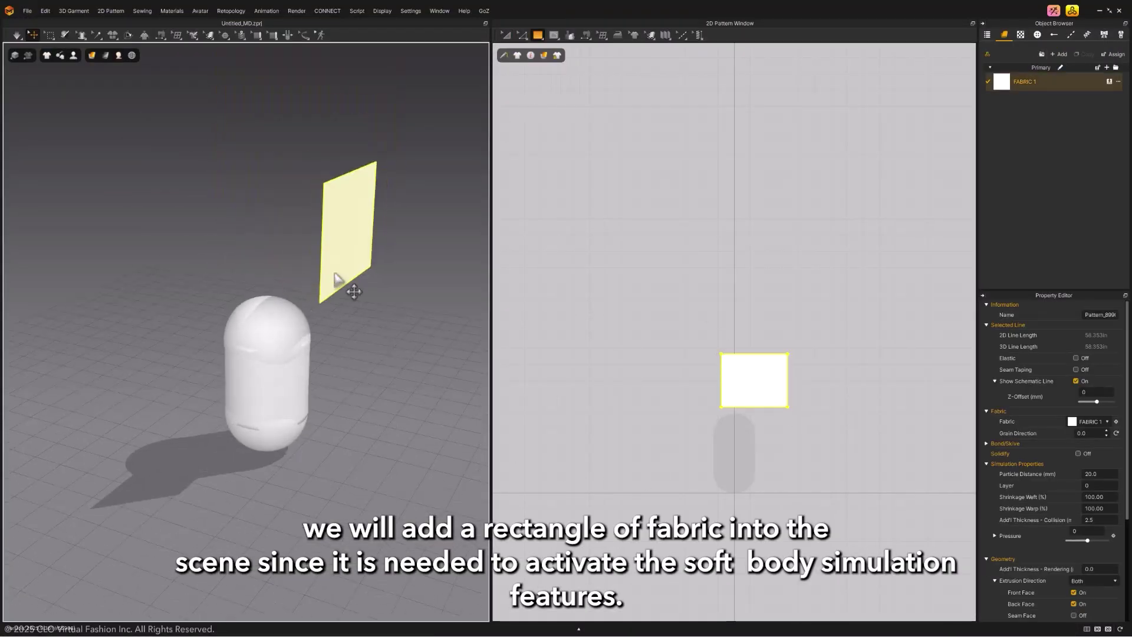
{"action": "left_click_drag", "start_coordinate": [344, 227], "coordinate": [367, 231]}
{"action": "left_click_drag", "start_coordinate": [383, 274], "coordinate": [305, 290]}
{"action": "right_click_drag", "start_coordinate": [463, 365], "coordinate": [416, 361]}
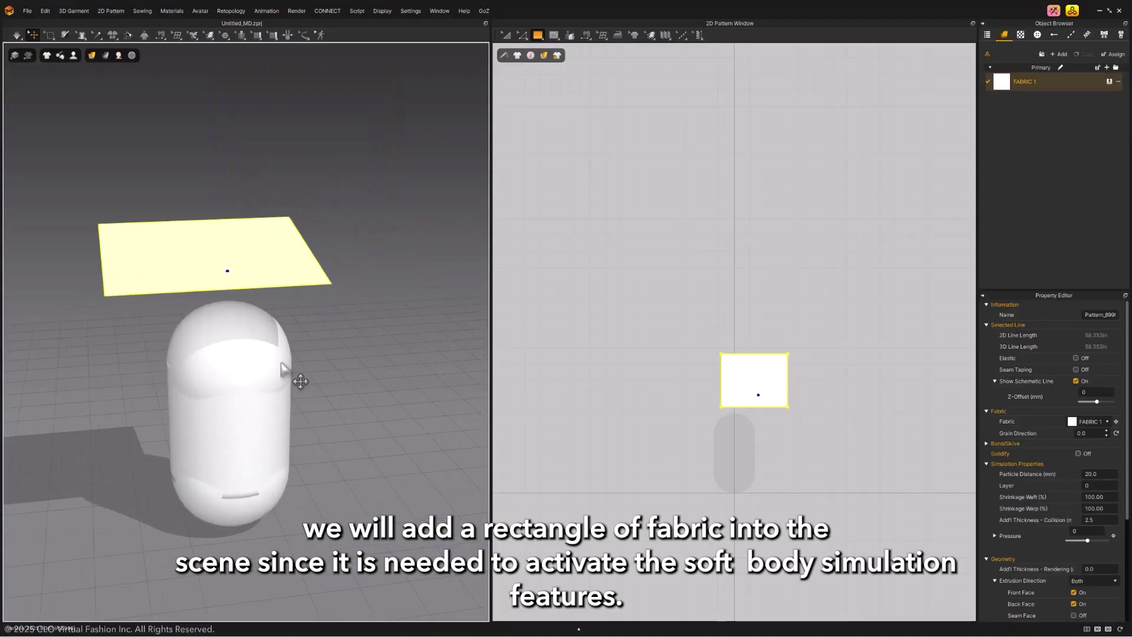
{"action": "key", "text": "space"}
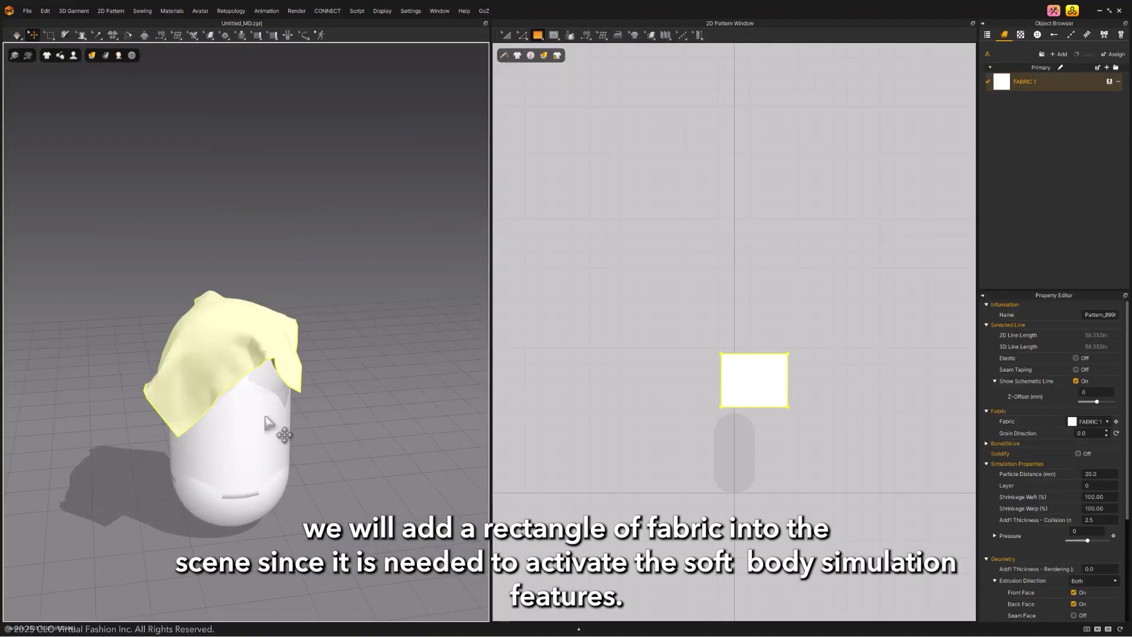
- Turn on Soft Body Simulation for the capsule avatar and try to run the CPU simulation
{"action": "left_click", "coordinate": [265, 415]}
{"action": "right_click_drag", "start_coordinate": [309, 403], "coordinate": [288, 355]}
{"action": "left_click", "coordinate": [1076, 369]}
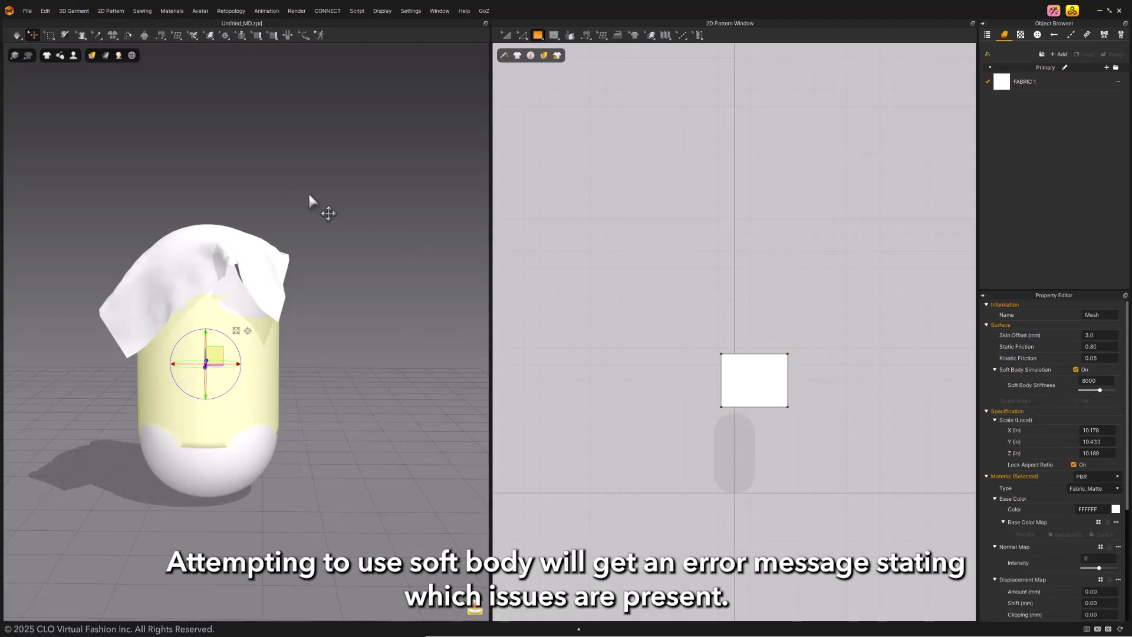
{"action": "left_click", "coordinate": [15, 33]}
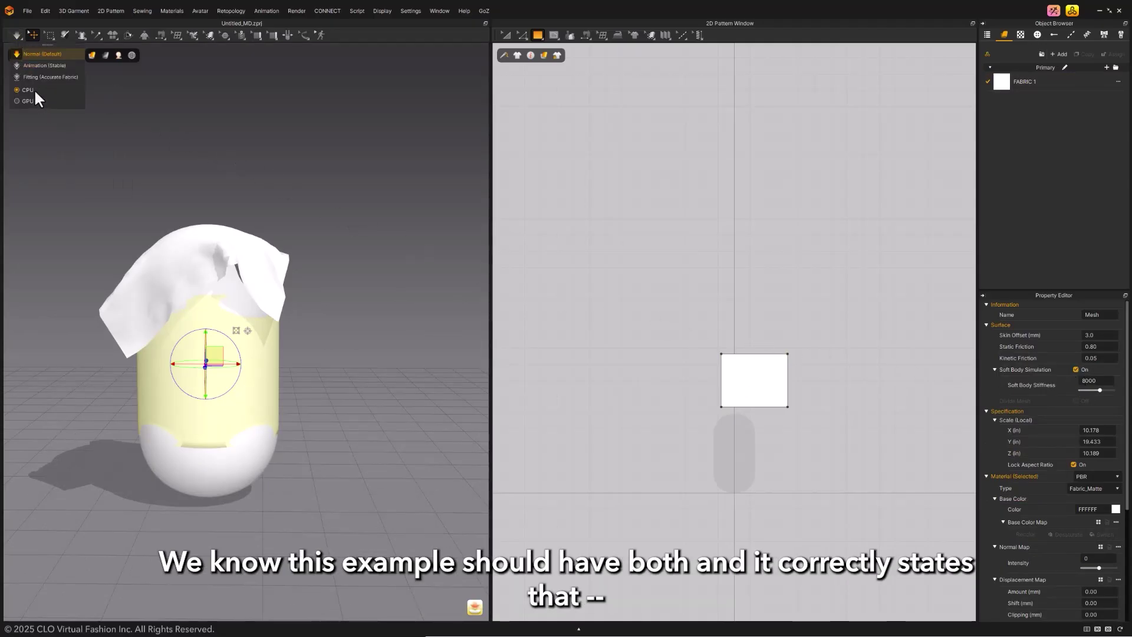
{"action": "left_click", "coordinate": [269, 162]}
{"action": "key", "text": "space"}
- Read through the geometry issues listed for the avatar mesh and dismiss the notice
{"action": "scroll", "coordinate": [561, 316], "scroll_direction": "down", "scroll_amount": 1}
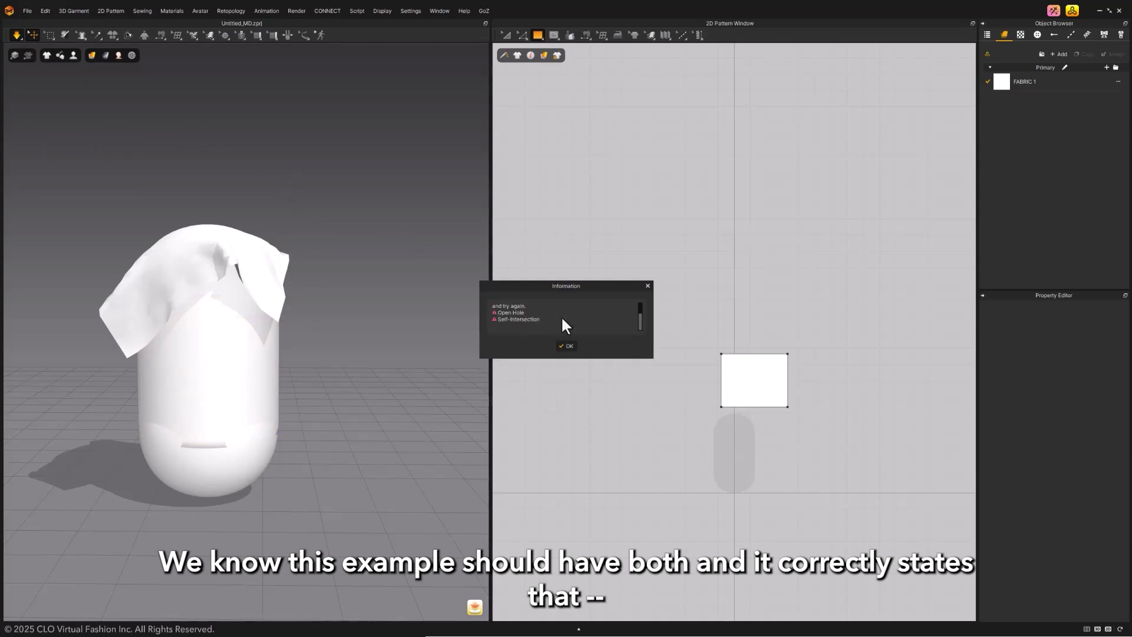
{"action": "scroll", "coordinate": [565, 319], "scroll_direction": "up", "scroll_amount": 1}
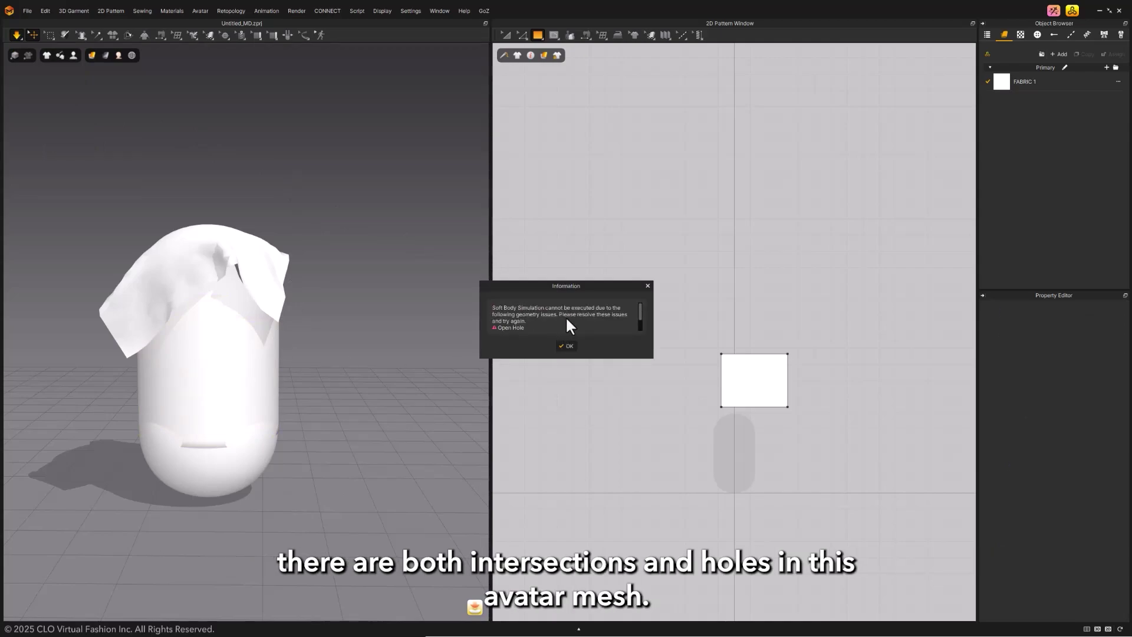
{"action": "scroll", "coordinate": [563, 325], "scroll_direction": "down", "scroll_amount": 1}
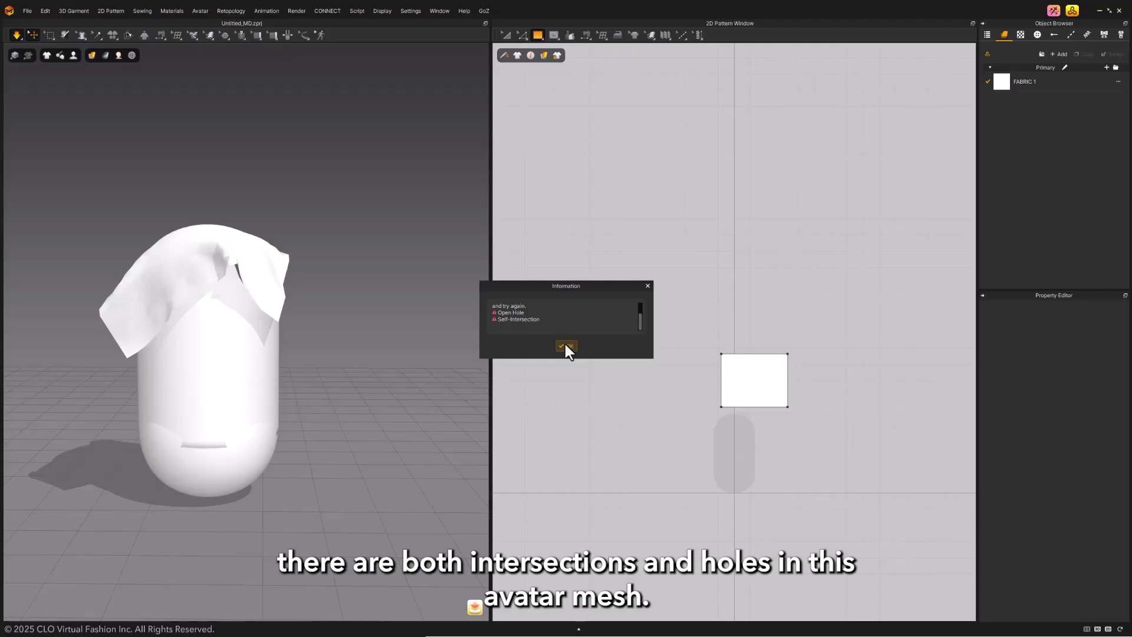
{"action": "left_click", "coordinate": [565, 345]}
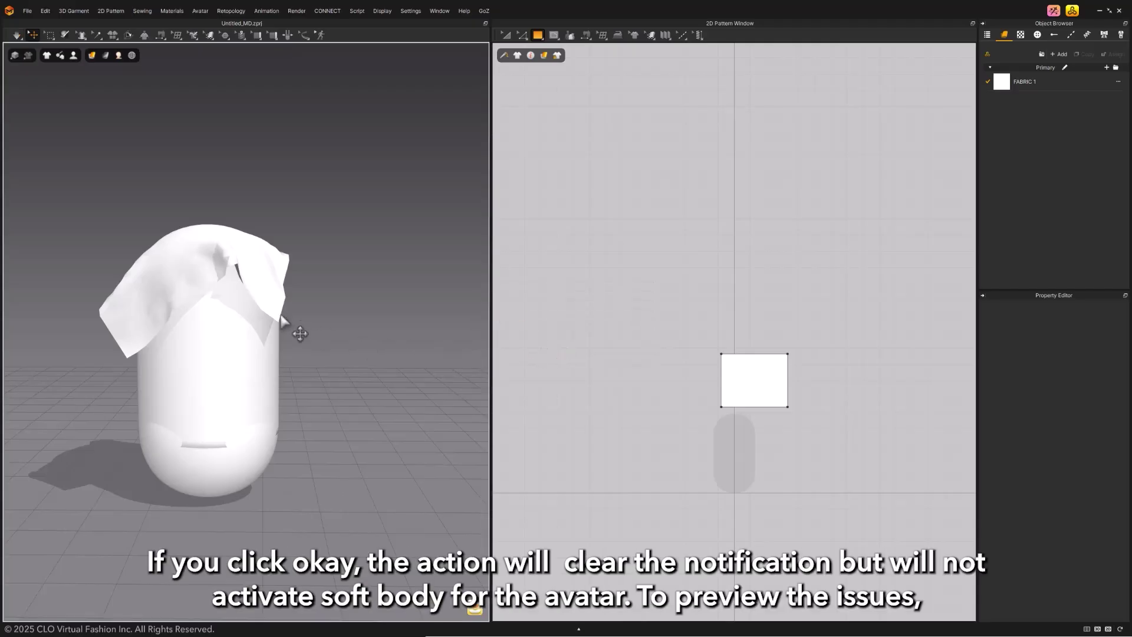
- Move the fabric off the avatar and show the avatar as a translucent surface with wireframe to inspect its mesh for intersections and holes
{"action": "left_click_drag", "start_coordinate": [163, 274], "coordinate": [531, 309]}
{"action": "mouse_move", "coordinate": [118, 56]}
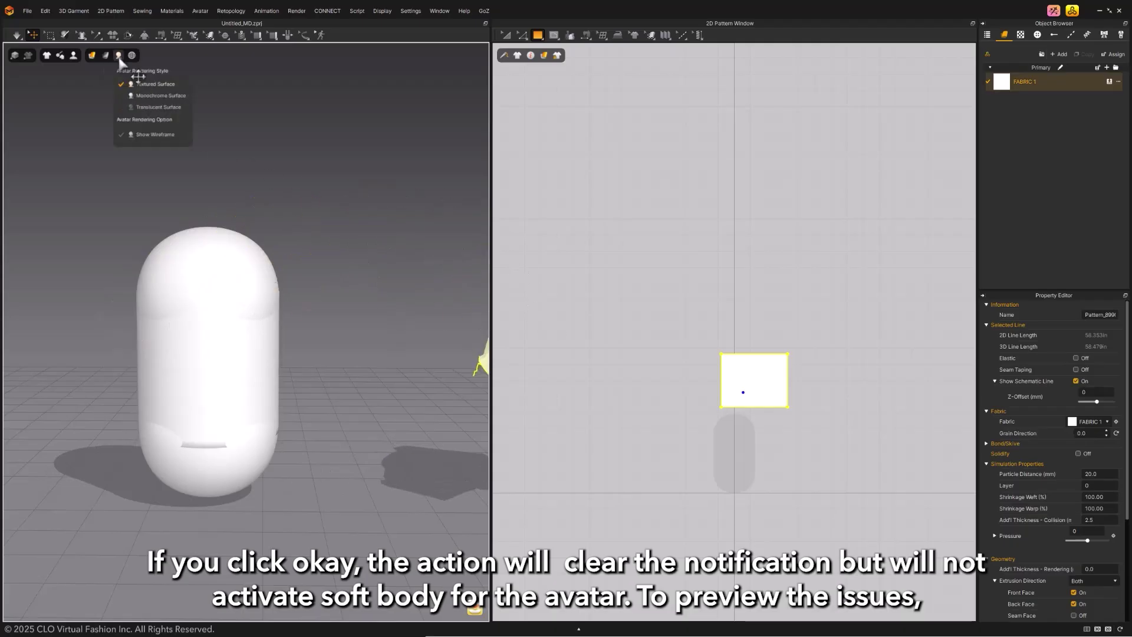
{"action": "left_click", "coordinate": [130, 106]}
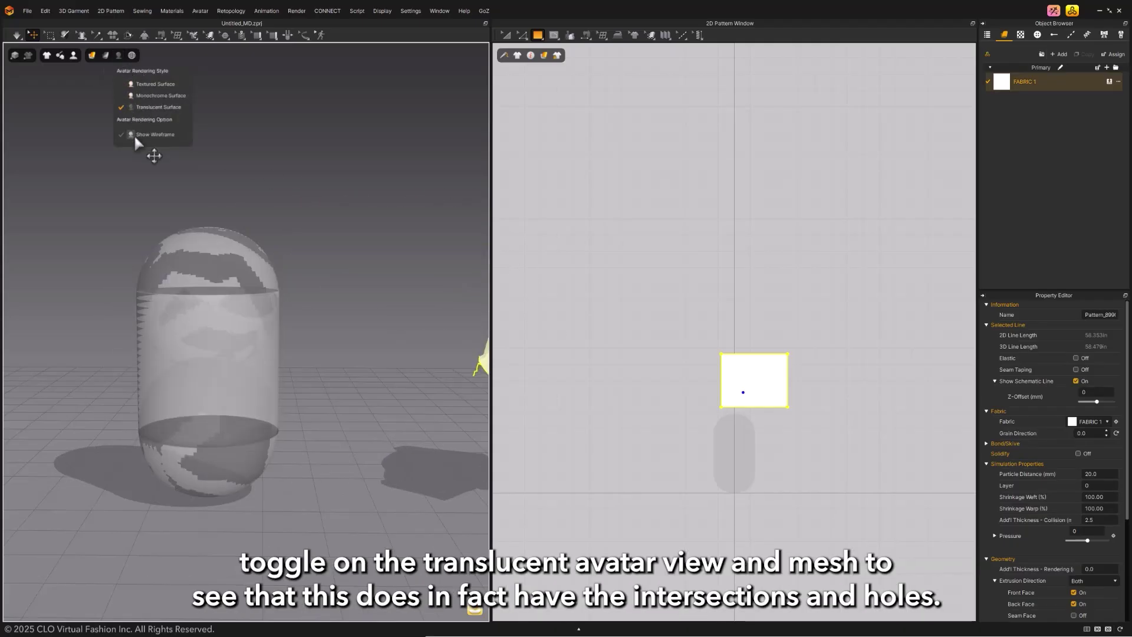
{"action": "left_click", "coordinate": [135, 136]}
{"action": "right_click_drag", "start_coordinate": [82, 381], "coordinate": [217, 401]}
{"action": "middle_click_drag", "start_coordinate": [217, 401], "coordinate": [323, 436]}
{"action": "scroll", "coordinate": [323, 437], "scroll_direction": "up", "scroll_amount": 3}
{"action": "right_click_drag", "start_coordinate": [324, 436], "coordinate": [303, 416]}
{"action": "middle_click_drag", "start_coordinate": [303, 416], "coordinate": [295, 411]}
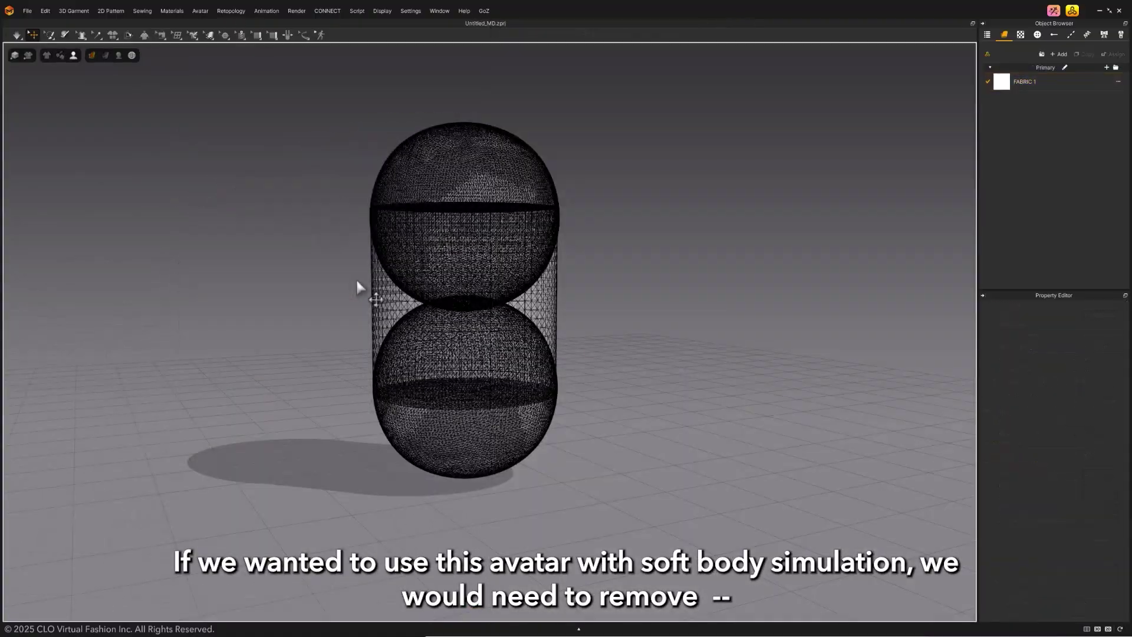
{"action": "right_click_drag", "start_coordinate": [356, 277], "coordinate": [332, 287]}
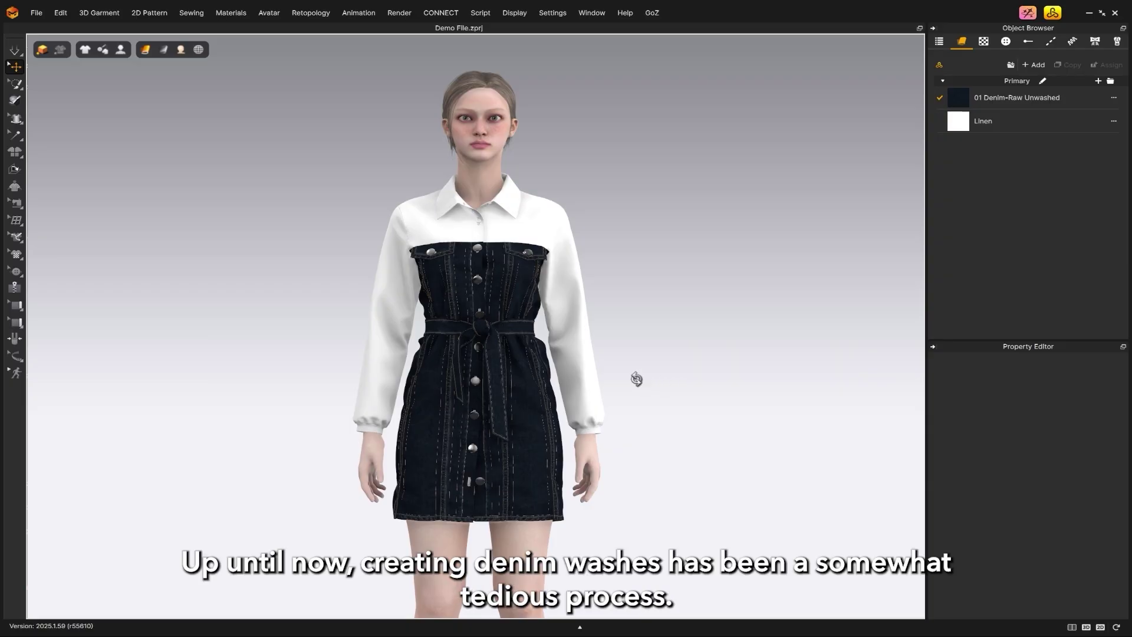
- In the denim dress project, set the material type of the 01 Denim-Raw Unwashed fabric to Denim
{"action": "mouse_move", "coordinate": [637, 379]}
{"action": "right_mouse_down"}
{"action": "mouse_move", "coordinate": [685, 384]}
{"action": "mouse_move", "coordinate": [627, 388]}
{"action": "right_mouse_up"}
{"action": "scroll", "coordinate": [627, 388], "scroll_direction": "up", "scroll_amount": 10}
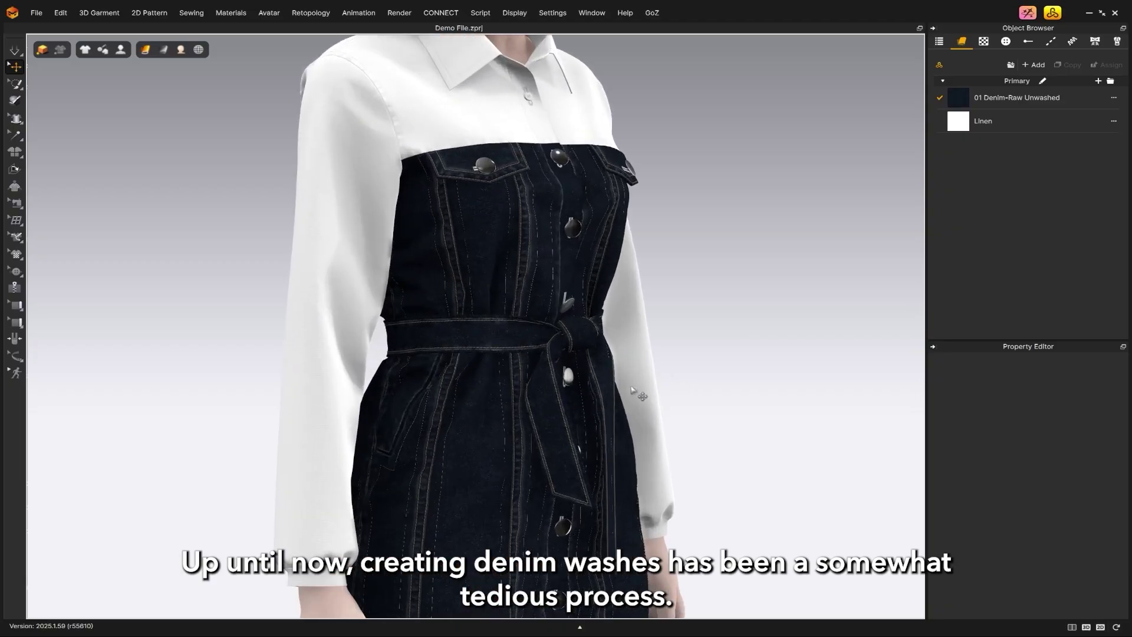
{"action": "middle_click_drag", "start_coordinate": [658, 380], "coordinate": [626, 371]}
{"action": "left_click", "coordinate": [1017, 99]}
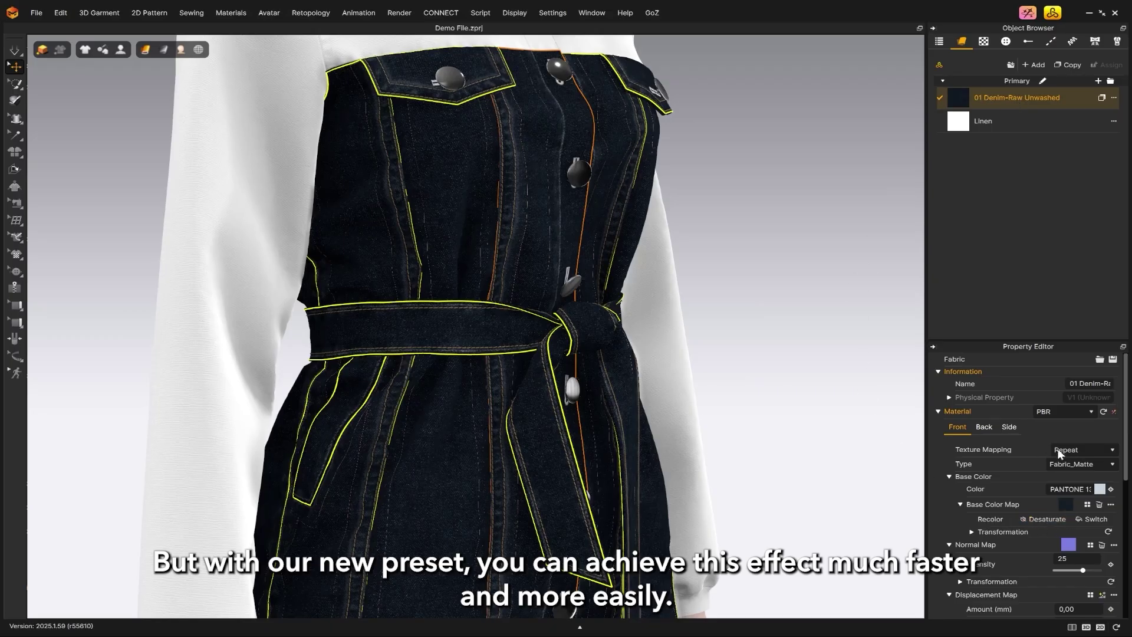
{"action": "left_click", "coordinate": [1076, 466]}
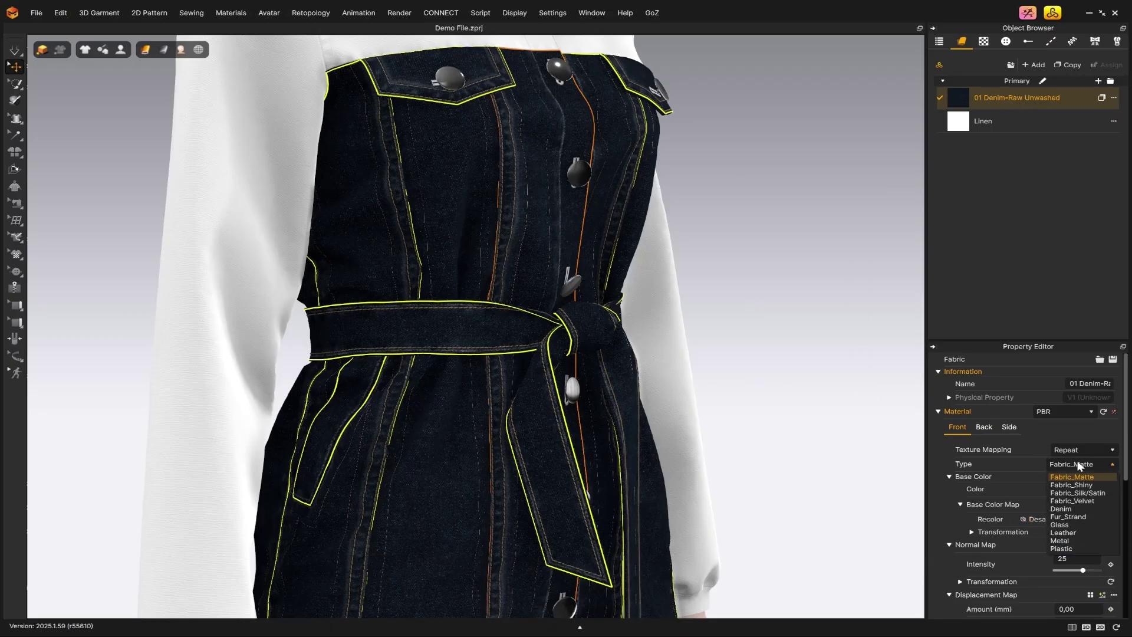
{"action": "left_click", "coordinate": [1110, 508]}
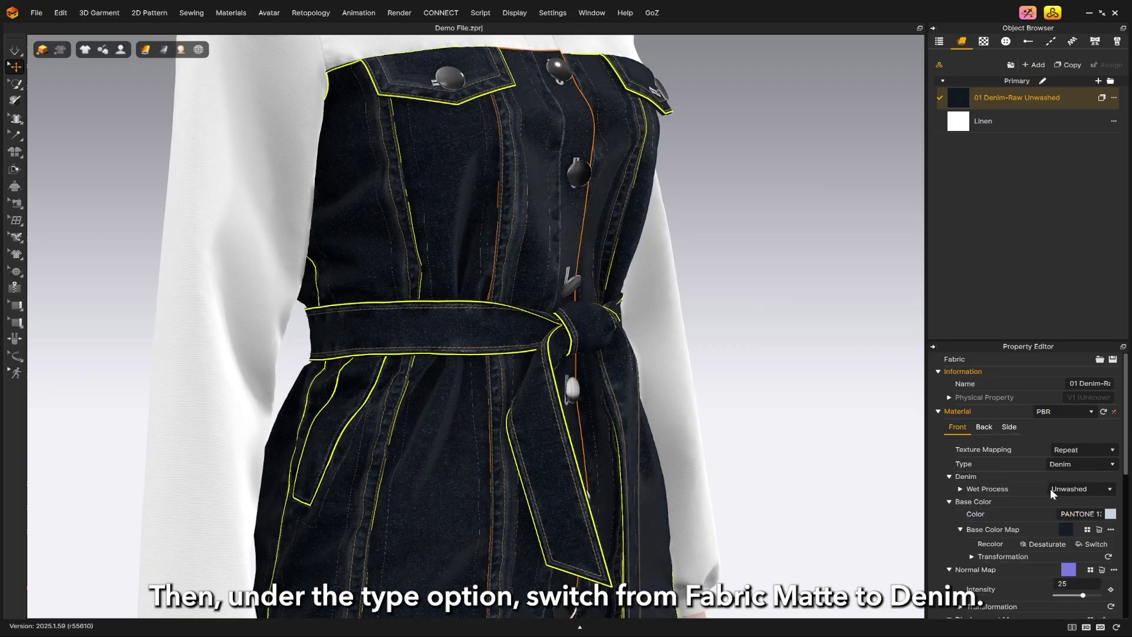
- Review the available denim wash styles and set the fabric's Wet Process to Acid Wash
{"action": "scroll", "coordinate": [1042, 486], "scroll_direction": "down", "scroll_amount": 1}
{"action": "left_click", "coordinate": [1094, 457]}
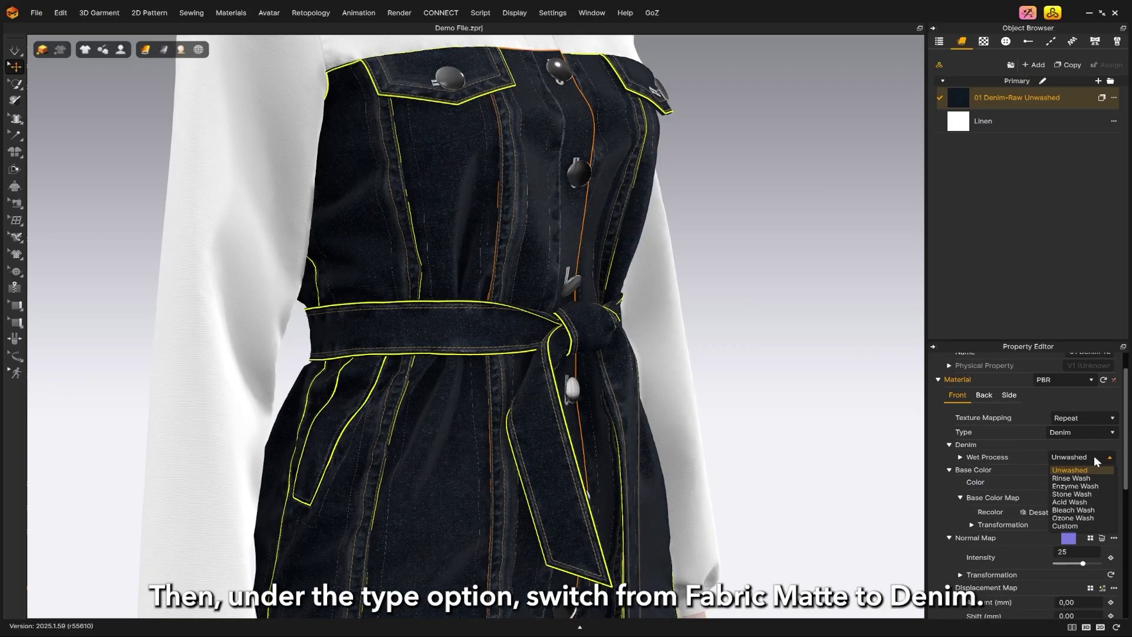
{"action": "left_click", "coordinate": [1094, 455]}
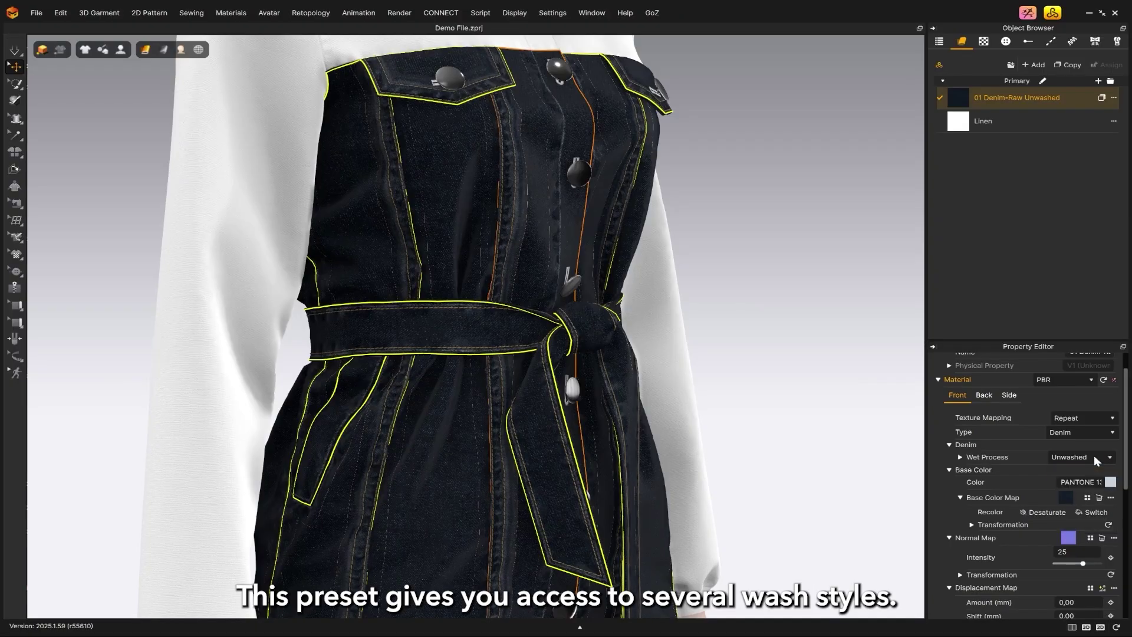
{"action": "scroll", "coordinate": [1061, 495], "scroll_direction": "down", "scroll_amount": 1}
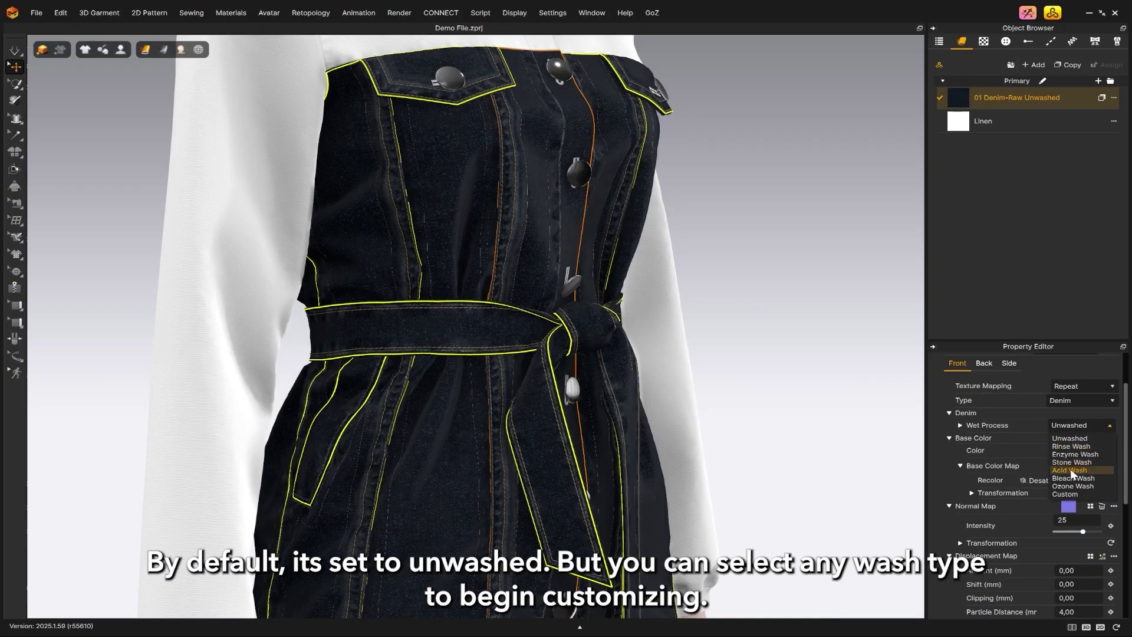
{"action": "left_click", "coordinate": [1070, 469]}
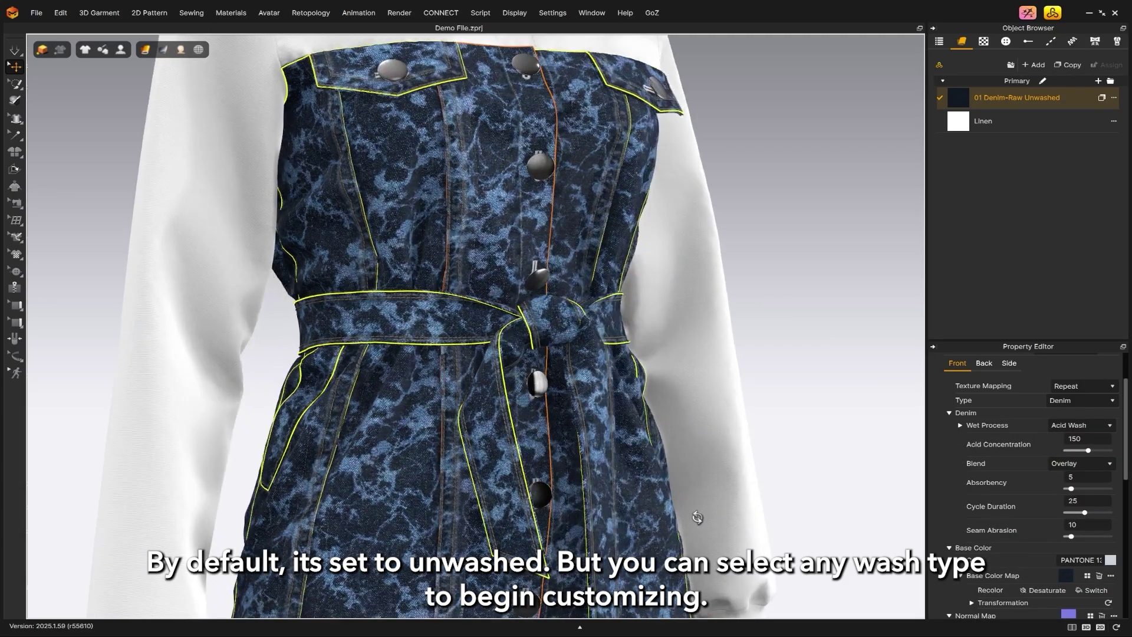
{"action": "right_click_drag", "start_coordinate": [698, 517], "coordinate": [749, 526]}
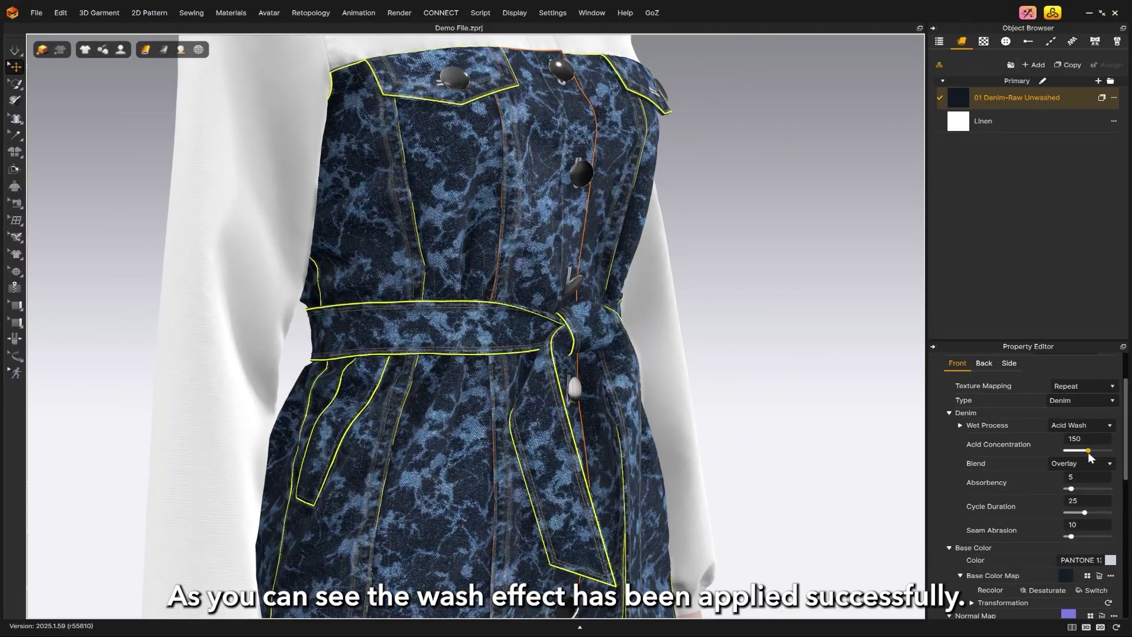
- Vary the wash's Acid Concentration between 30 and 257 to compare its intensity, settling on 141
{"action": "left_click_drag", "start_coordinate": [1088, 452], "coordinate": [1071, 455]}
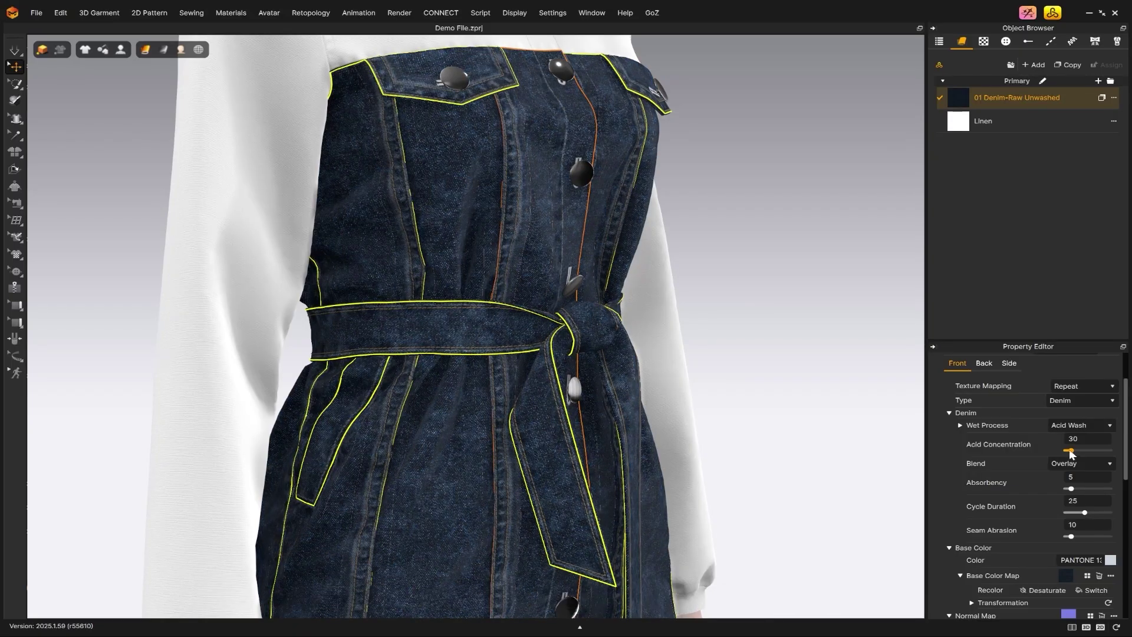
{"action": "left_click_drag", "start_coordinate": [1071, 451], "coordinate": [1077, 452]}
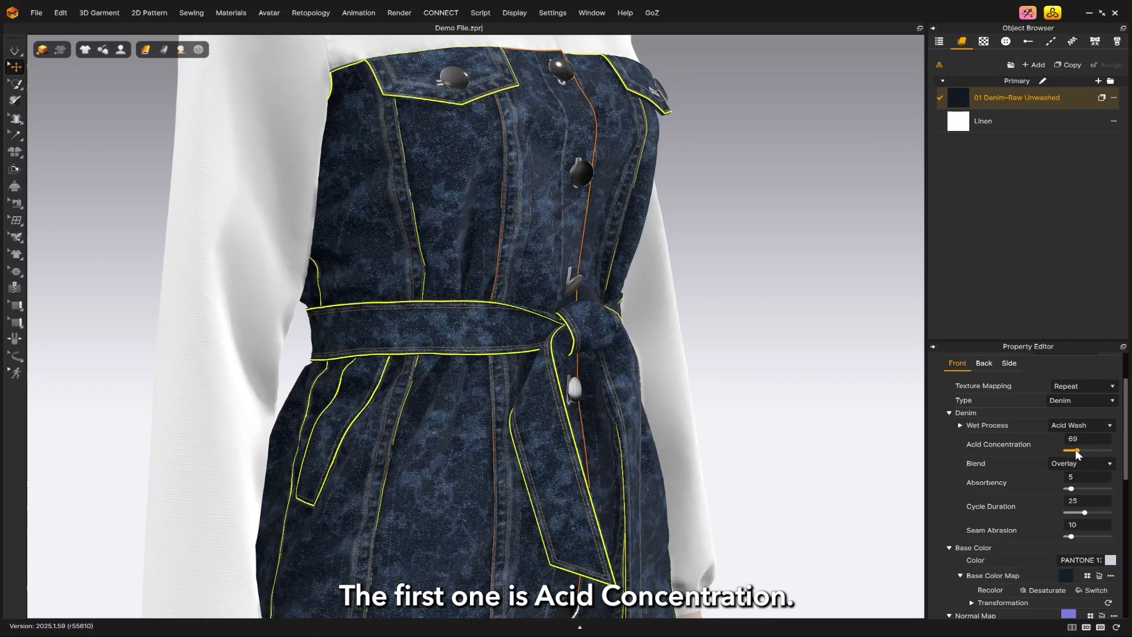
{"action": "left_click_drag", "start_coordinate": [1092, 453], "coordinate": [1104, 458]}
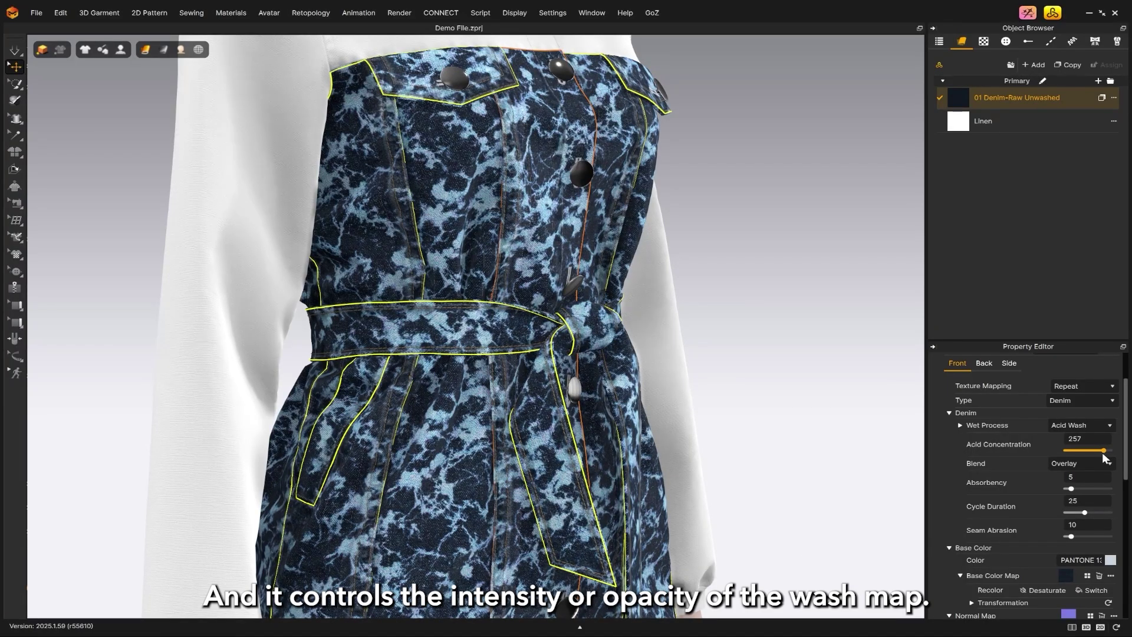
- Vary the wash's Absorbency between 11 and 40 to compare the blur around the belt, ending at 31
{"action": "left_click_drag", "start_coordinate": [1103, 453], "coordinate": [1102, 491]}
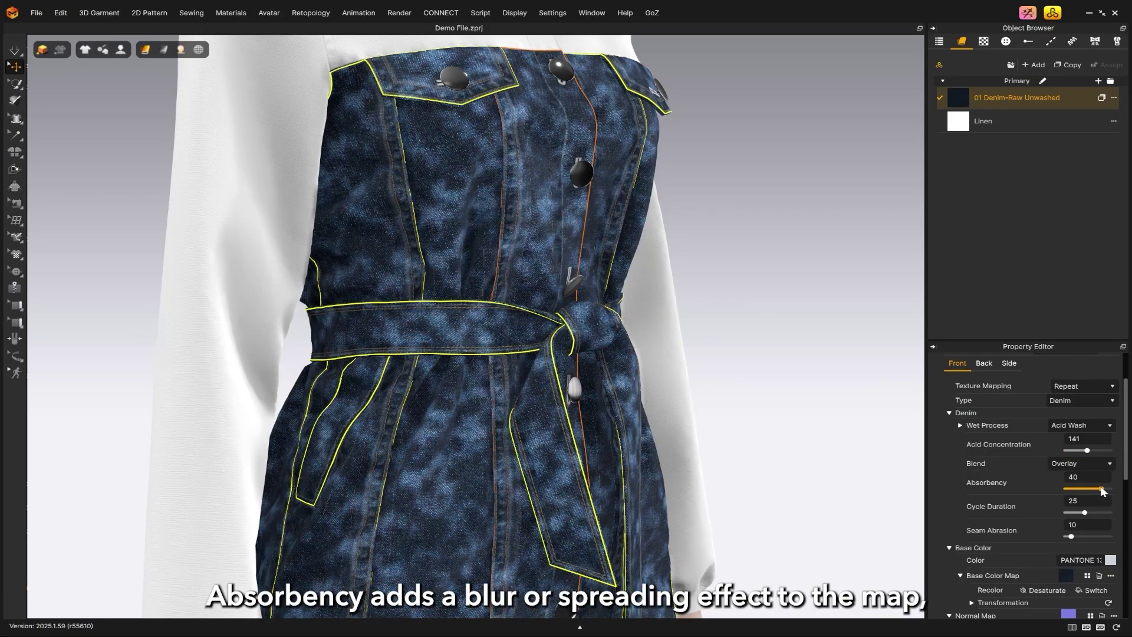
{"action": "scroll", "coordinate": [446, 360], "scroll_direction": "up", "scroll_amount": 8}
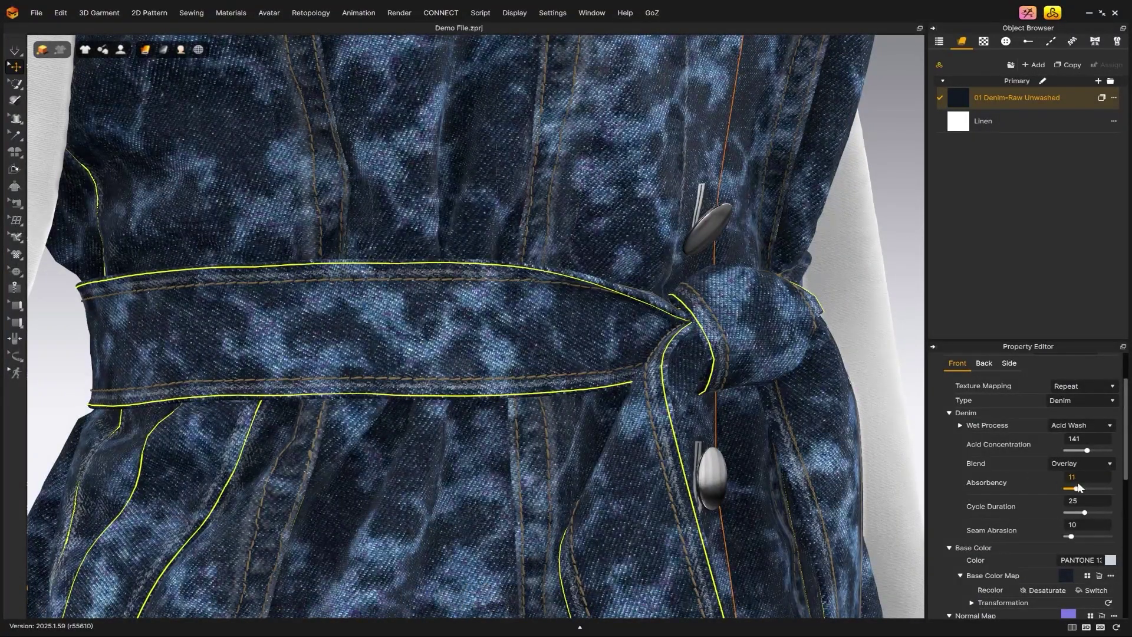
{"action": "left_click_drag", "start_coordinate": [1079, 485], "coordinate": [1091, 490]}
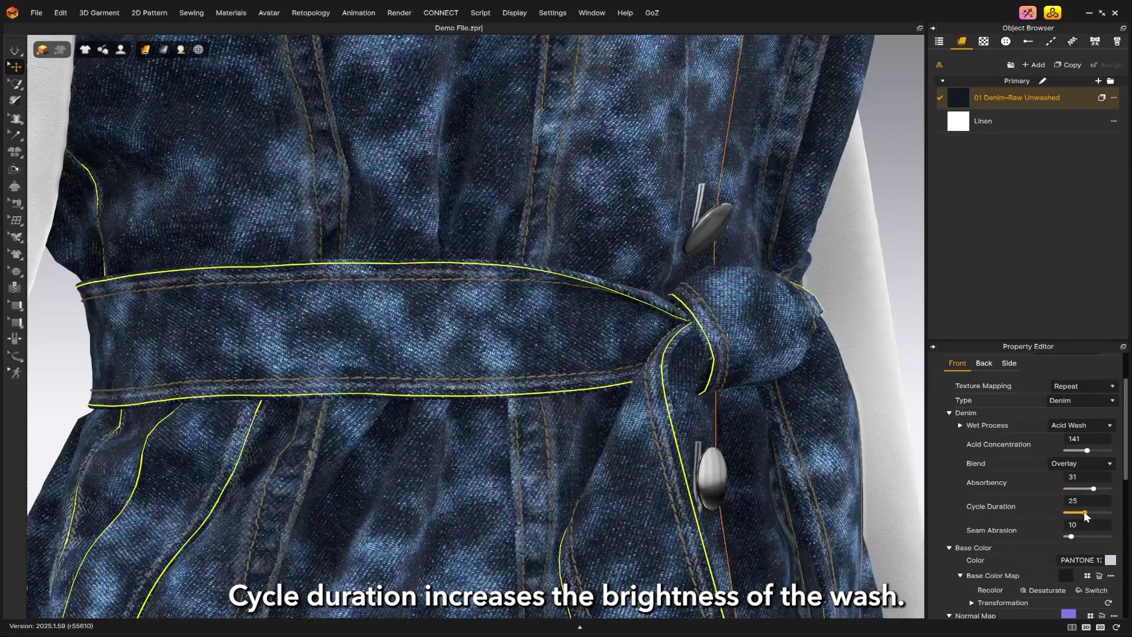
- Raise the wash's Cycle Duration to 50 to compare its brightness on the dress, and finally lower it to 7
{"action": "left_click_drag", "start_coordinate": [1085, 512], "coordinate": [1102, 515]}
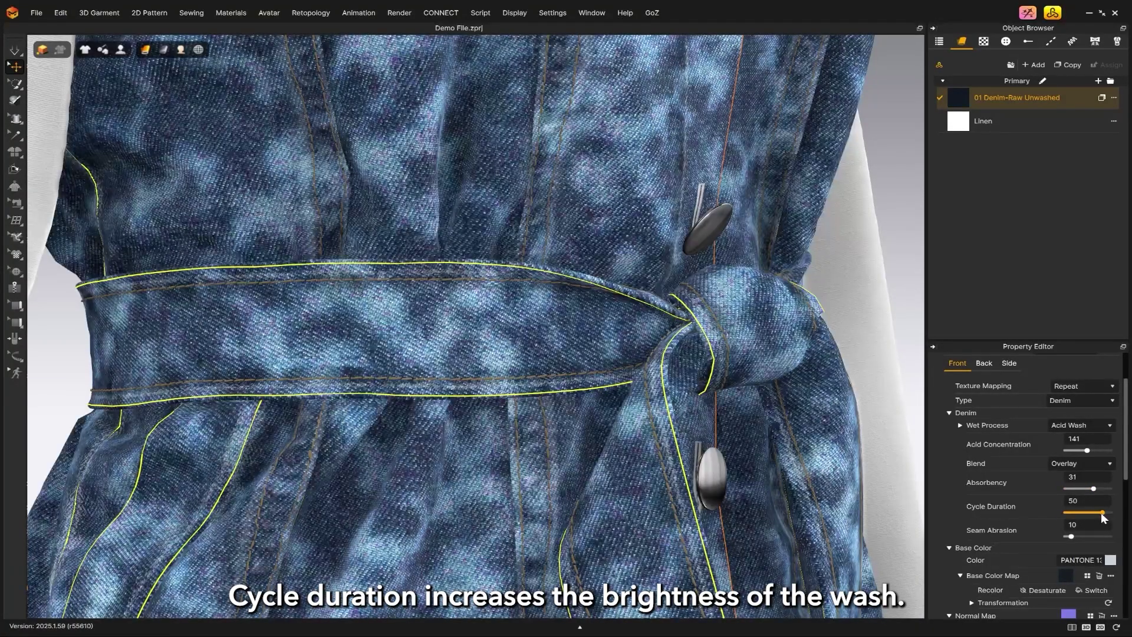
{"action": "scroll", "coordinate": [548, 355], "scroll_direction": "down", "scroll_amount": 3}
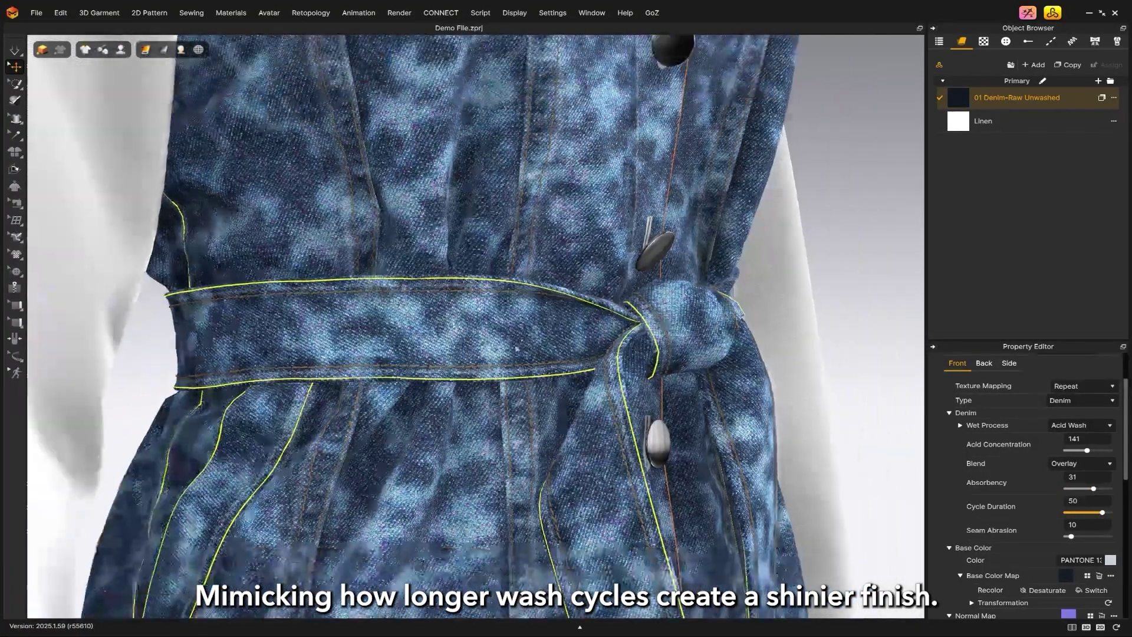
{"action": "scroll", "coordinate": [547, 356], "scroll_direction": "down", "scroll_amount": 2}
{"action": "right_click_drag", "start_coordinate": [610, 364], "coordinate": [494, 368]}
{"action": "left_click_drag", "start_coordinate": [1102, 513], "coordinate": [1074, 516]}
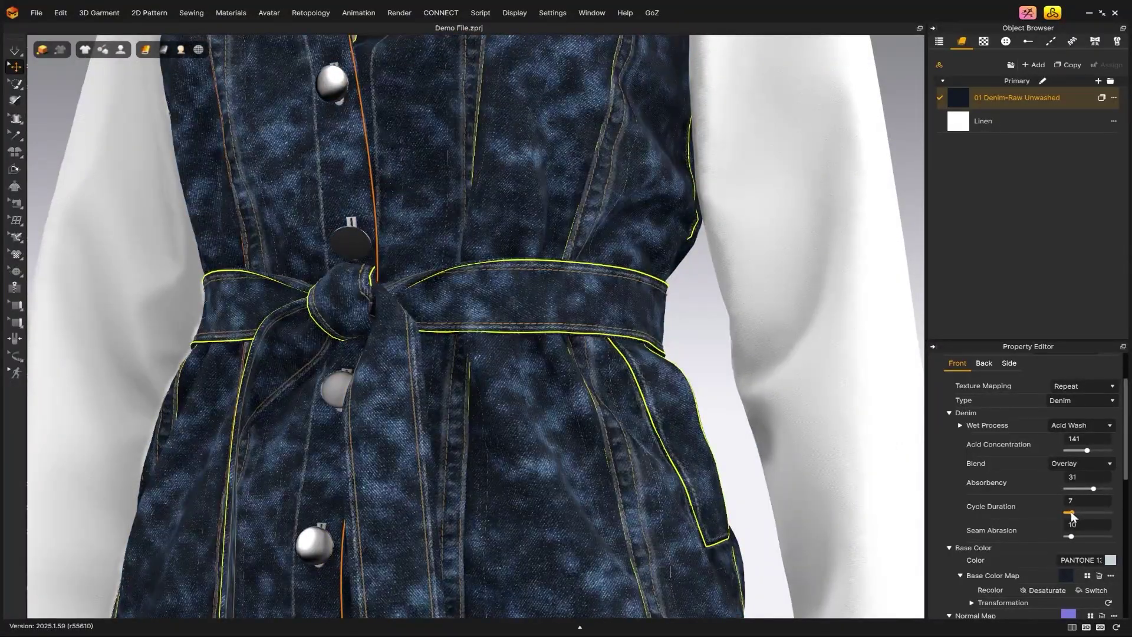
- Set the wash's Absorbency to 12 and try a Seam Abrasion of up to 77 along the belt seams, settling on 16
{"action": "left_click_drag", "start_coordinate": [1095, 490], "coordinate": [1078, 496]}
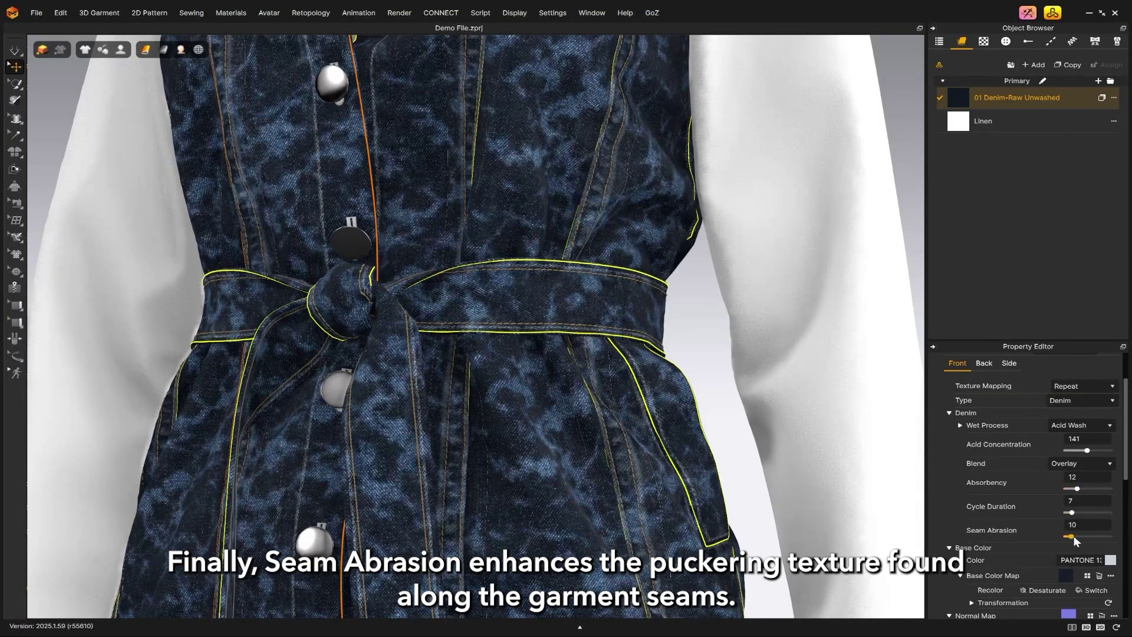
{"action": "scroll", "coordinate": [489, 417], "scroll_direction": "up", "scroll_amount": 8}
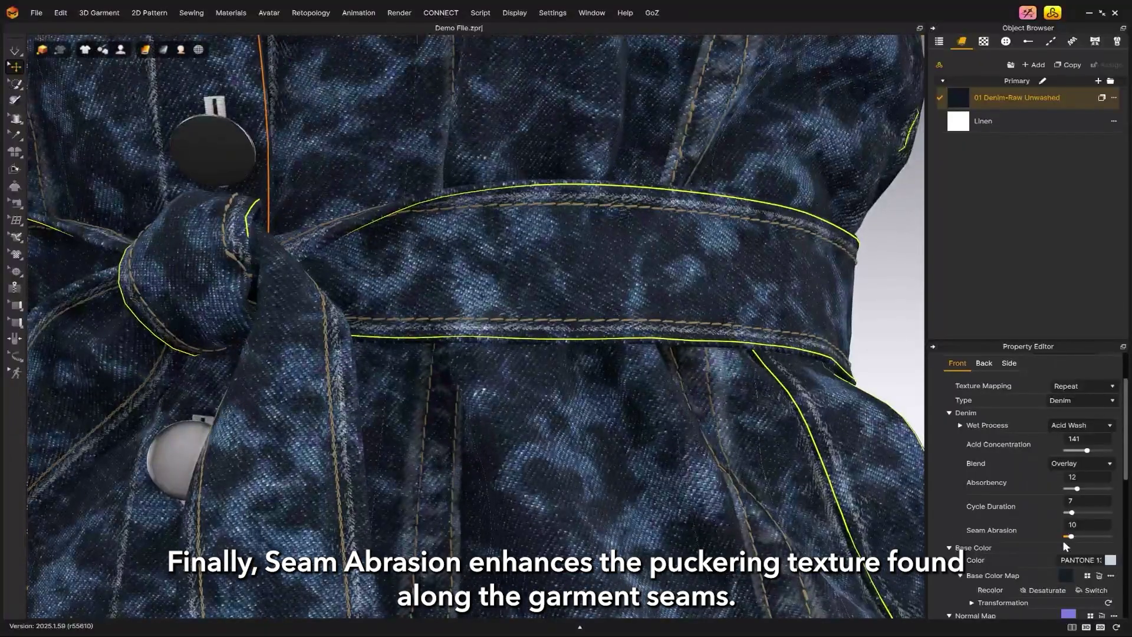
{"action": "left_click_drag", "start_coordinate": [1072, 536], "coordinate": [1100, 539]}
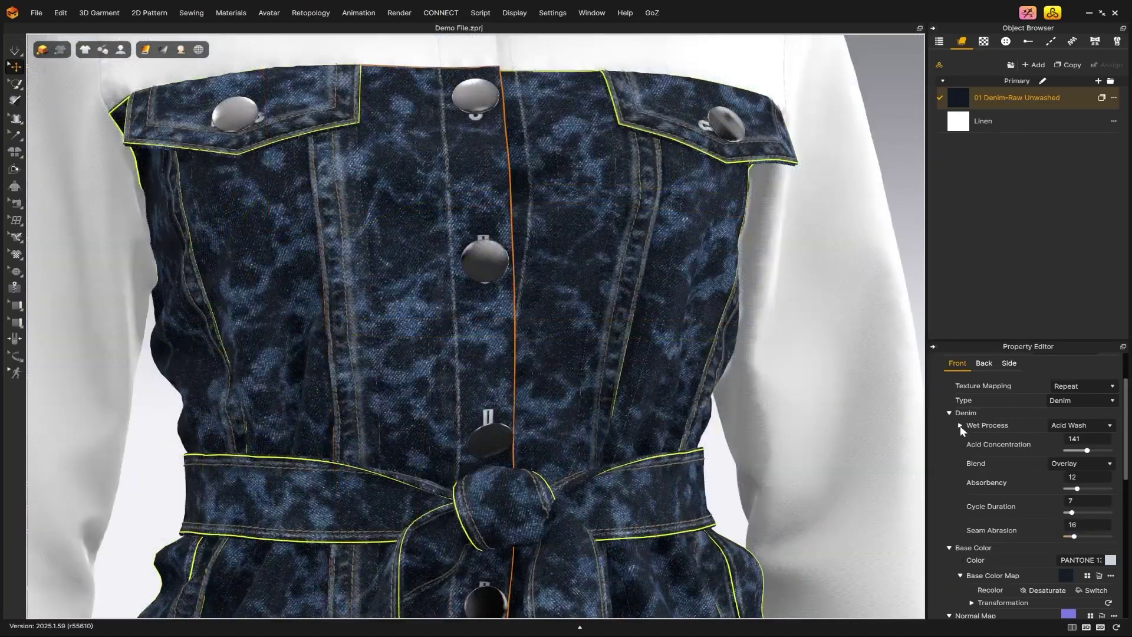
- Compare the wash map's scale at widths of 200 mm and 700 mm, settling on 173 mm
{"action": "left_click", "coordinate": [961, 425]}
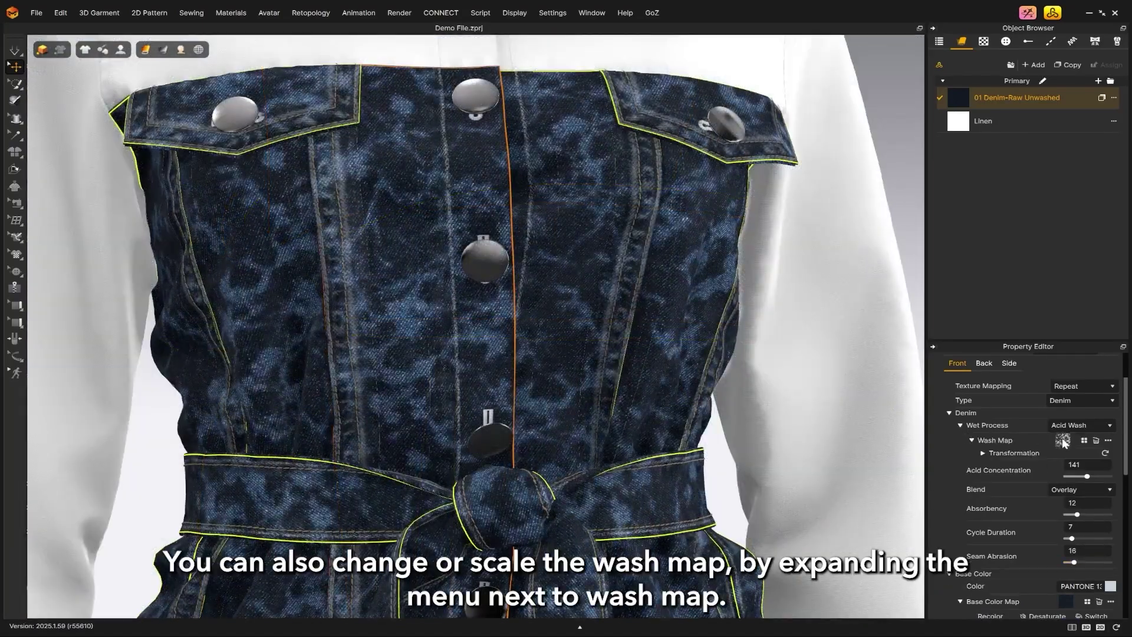
{"action": "left_click", "coordinate": [985, 453]}
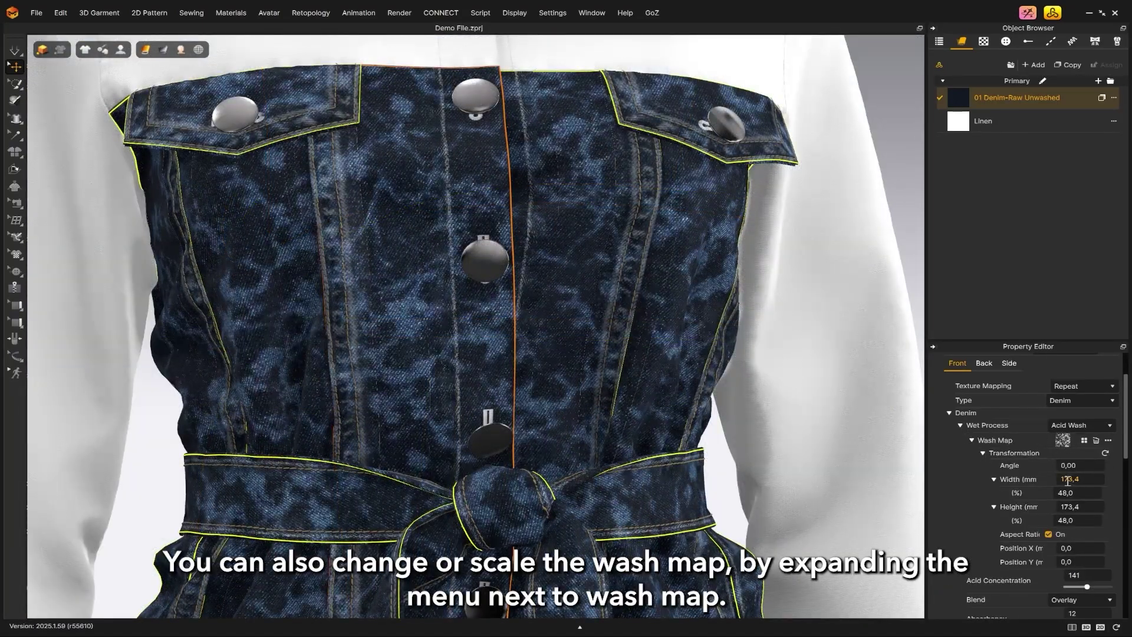
{"action": "left_click", "coordinate": [1069, 481]}
{"action": "type", "text": "200"}
{"action": "key", "text": "Return"}
{"action": "left_click", "coordinate": [1081, 479]}
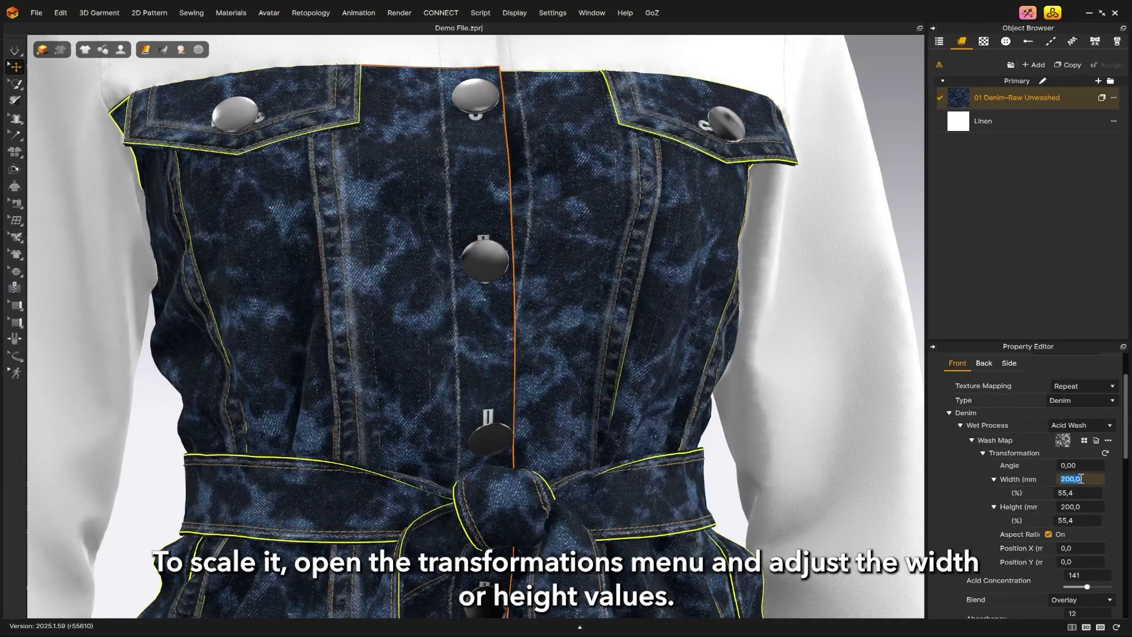
{"action": "type", "text": "700"}
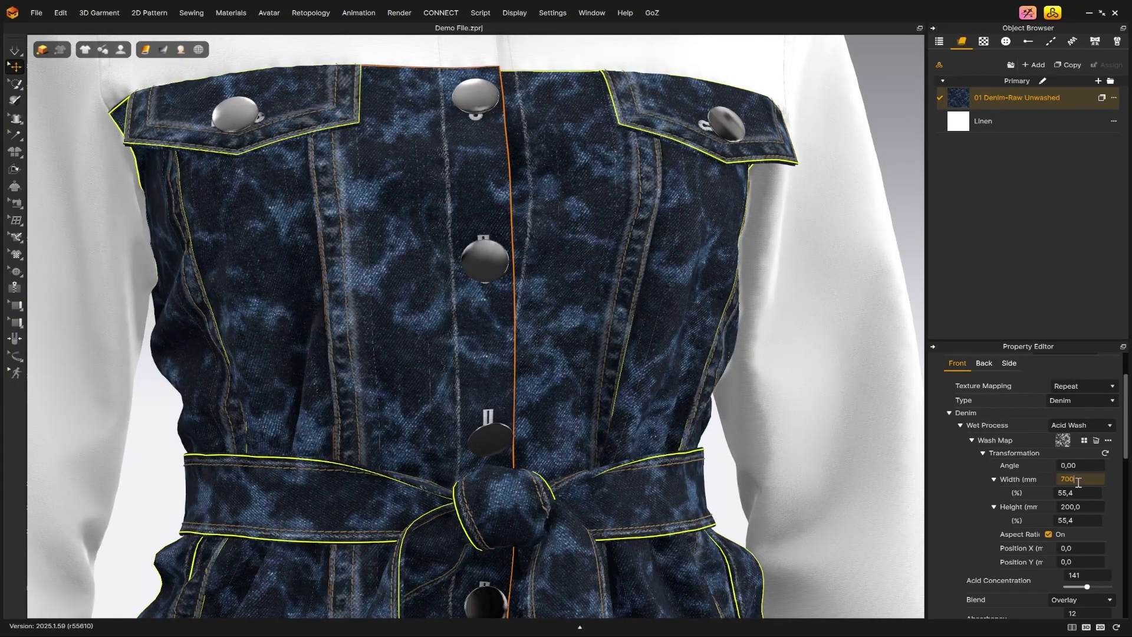
{"action": "key", "text": "Return"}
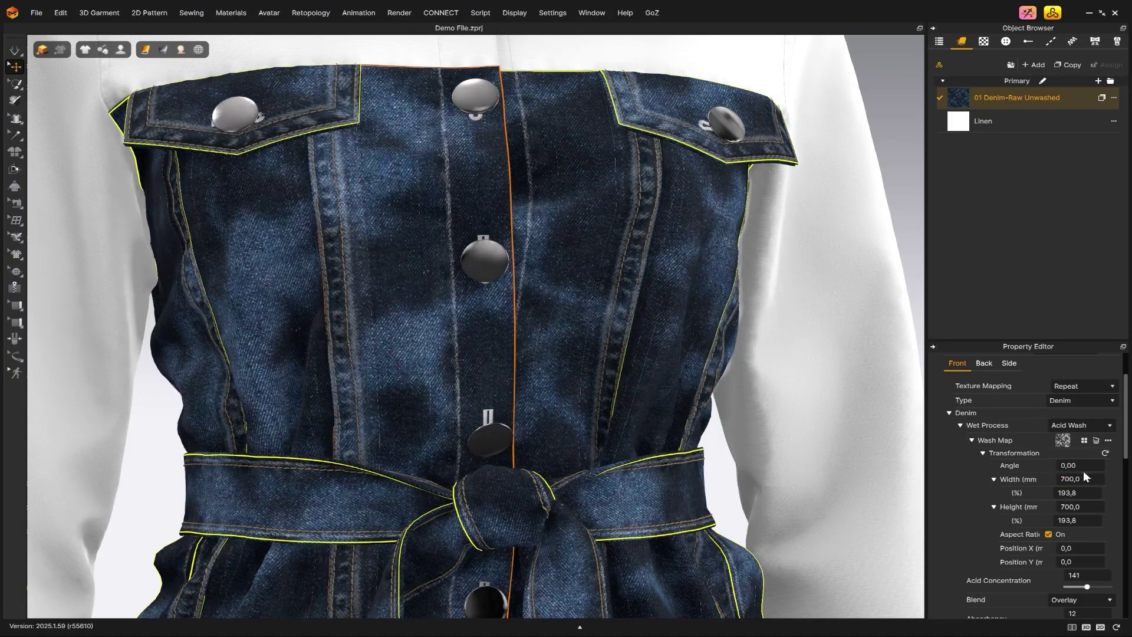
{"action": "left_click", "coordinate": [1081, 479]}
{"action": "type", "text": "173"}
{"action": "key", "text": "Return"}
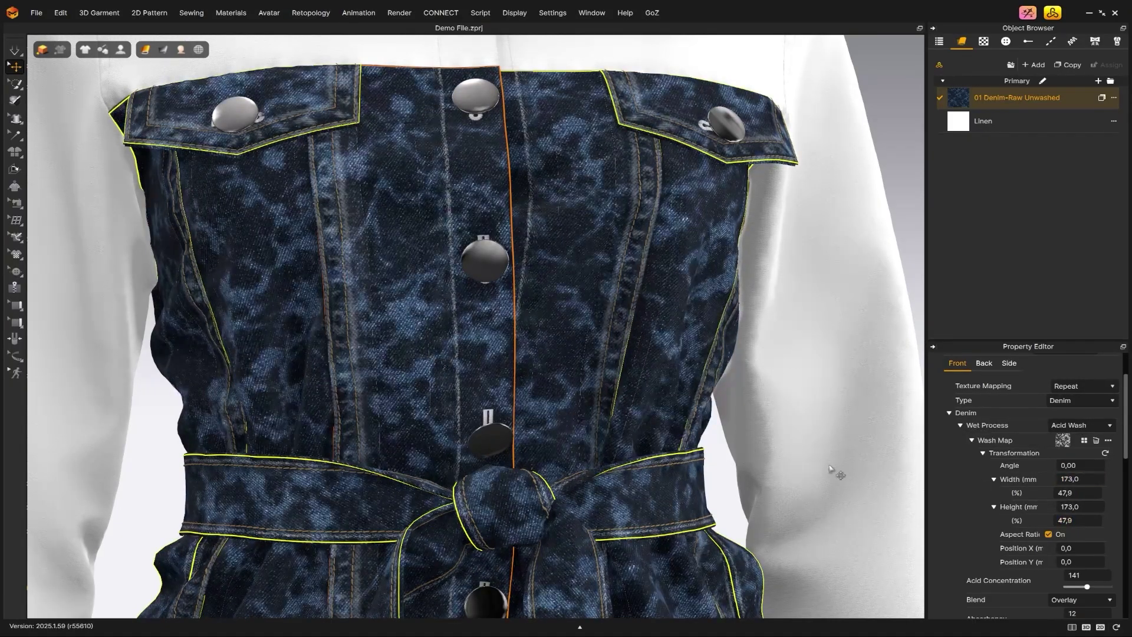
- Switch the denim's wet process to the bleach wash, with a Bleach Concentration of 159 and an Absorbency of 4
{"action": "left_click", "coordinate": [1091, 426]}
{"action": "left_click", "coordinate": [1074, 482]}
{"action": "scroll", "coordinate": [884, 478], "scroll_direction": "down", "scroll_amount": 3}
{"action": "scroll", "coordinate": [1058, 571], "scroll_direction": "down", "scroll_amount": 3}
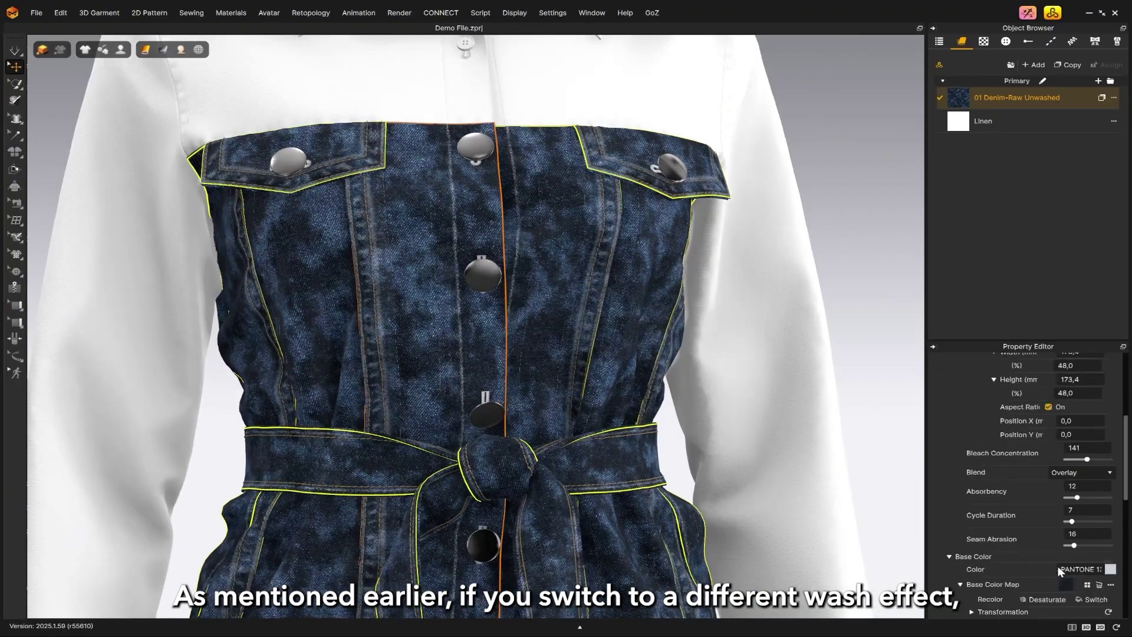
{"action": "left_click_drag", "start_coordinate": [1087, 459], "coordinate": [1094, 460]}
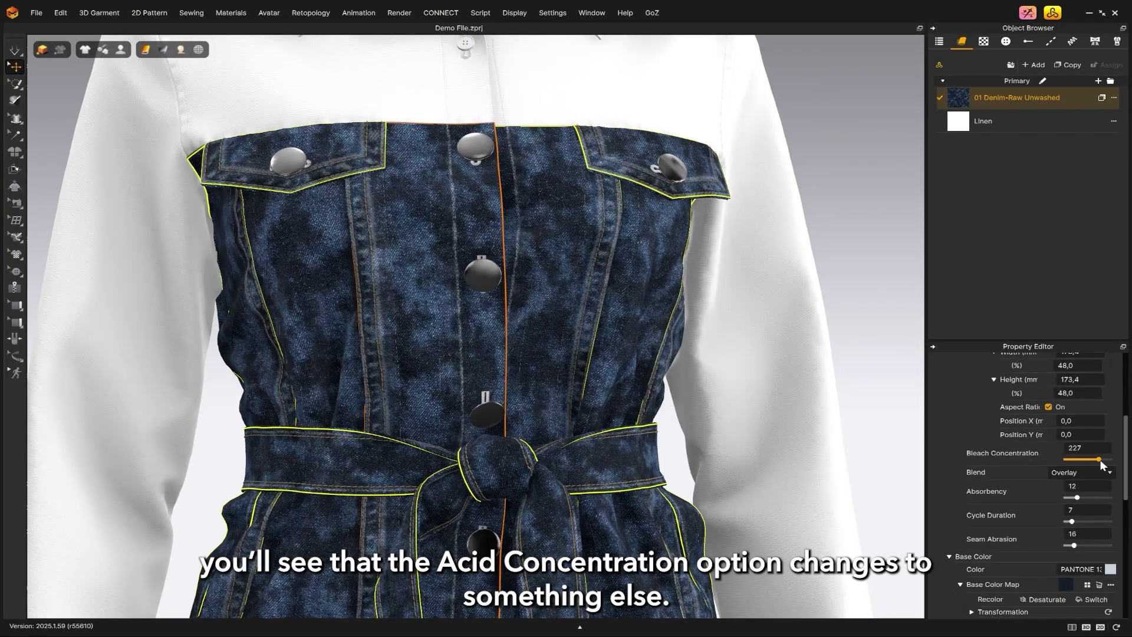
{"action": "left_click_drag", "start_coordinate": [1078, 498], "coordinate": [1071, 499]}
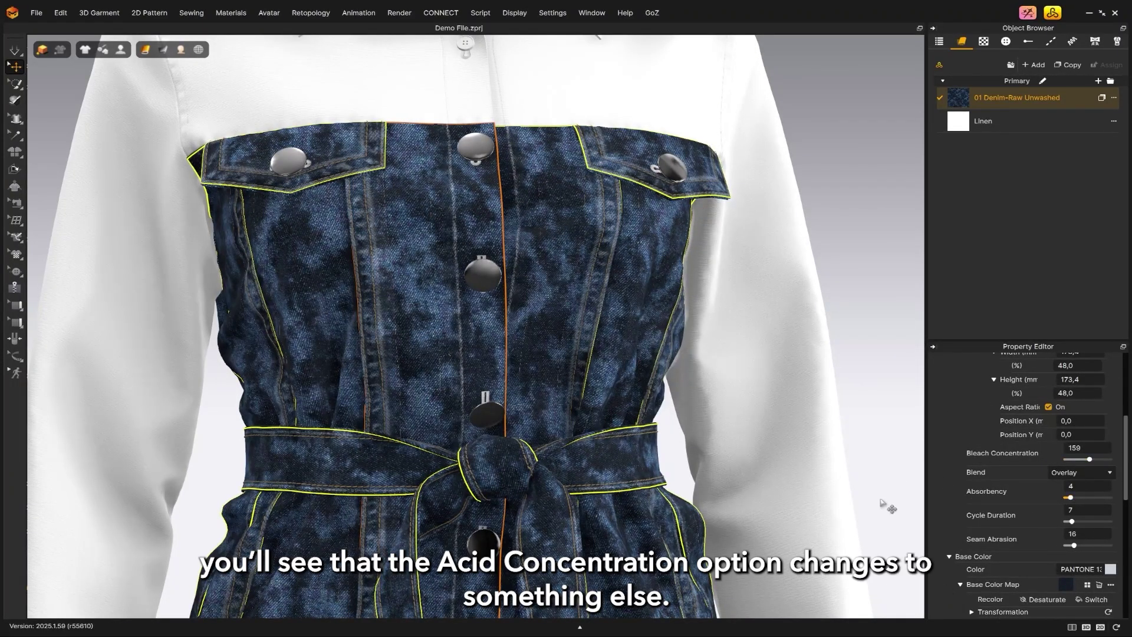
- Switch the denim's wet process to Ozone Wash and inspect its effect on the whole dress
{"action": "scroll", "coordinate": [637, 481], "scroll_direction": "down", "scroll_amount": 4}
{"action": "right_click_drag", "start_coordinate": [637, 479], "coordinate": [644, 453]}
{"action": "right_click_drag", "start_coordinate": [645, 454], "coordinate": [605, 453]}
{"action": "scroll", "coordinate": [1093, 451], "scroll_direction": "up", "scroll_amount": 3}
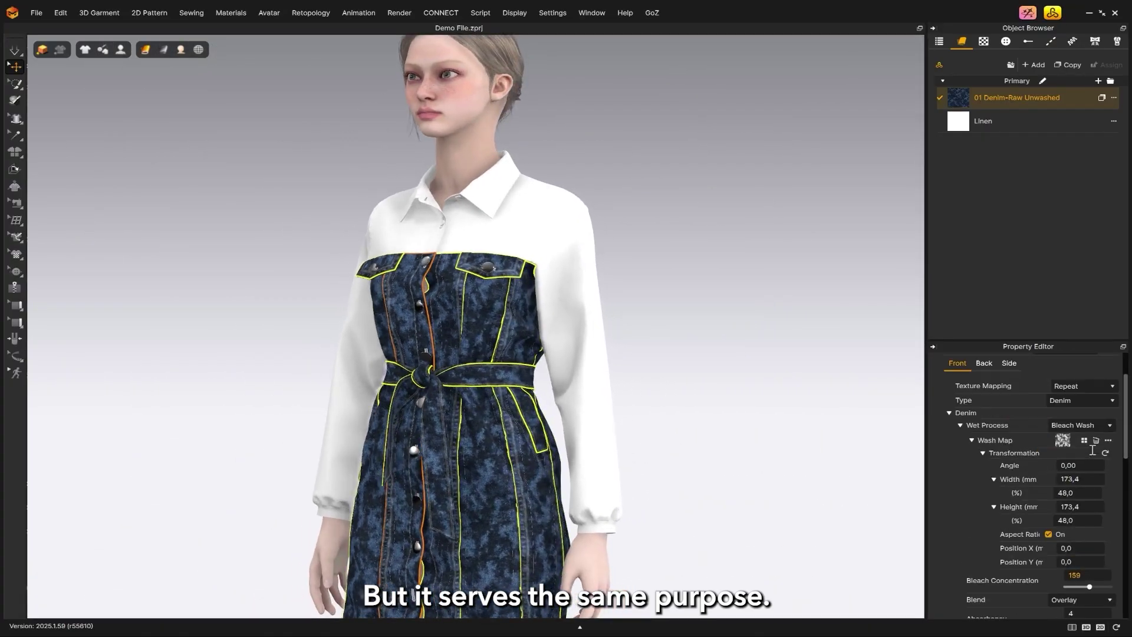
{"action": "left_click", "coordinate": [1079, 426]}
{"action": "left_click", "coordinate": [1078, 488]}
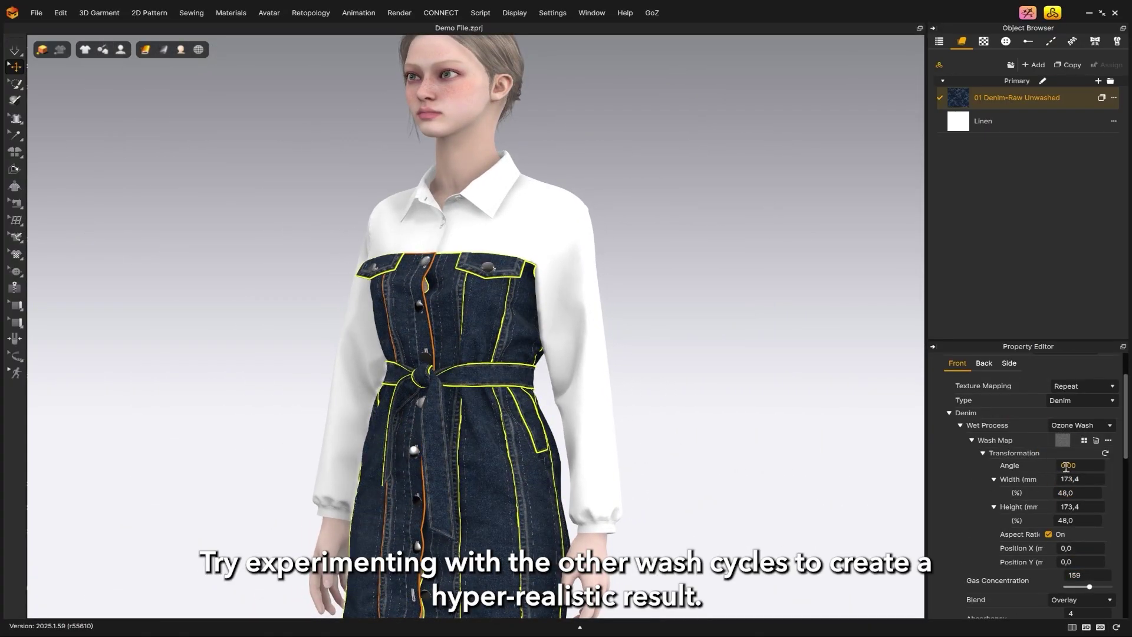
{"action": "scroll", "coordinate": [1068, 483], "scroll_direction": "down", "scroll_amount": 3}
{"action": "scroll", "coordinate": [577, 430], "scroll_direction": "up", "scroll_amount": 6}
{"action": "scroll", "coordinate": [1087, 439], "scroll_direction": "up", "scroll_amount": 1}
{"action": "left_click", "coordinate": [1081, 393]}
{"action": "left_click", "coordinate": [1077, 427]}
{"action": "scroll", "coordinate": [639, 444], "scroll_direction": "down", "scroll_amount": 6}
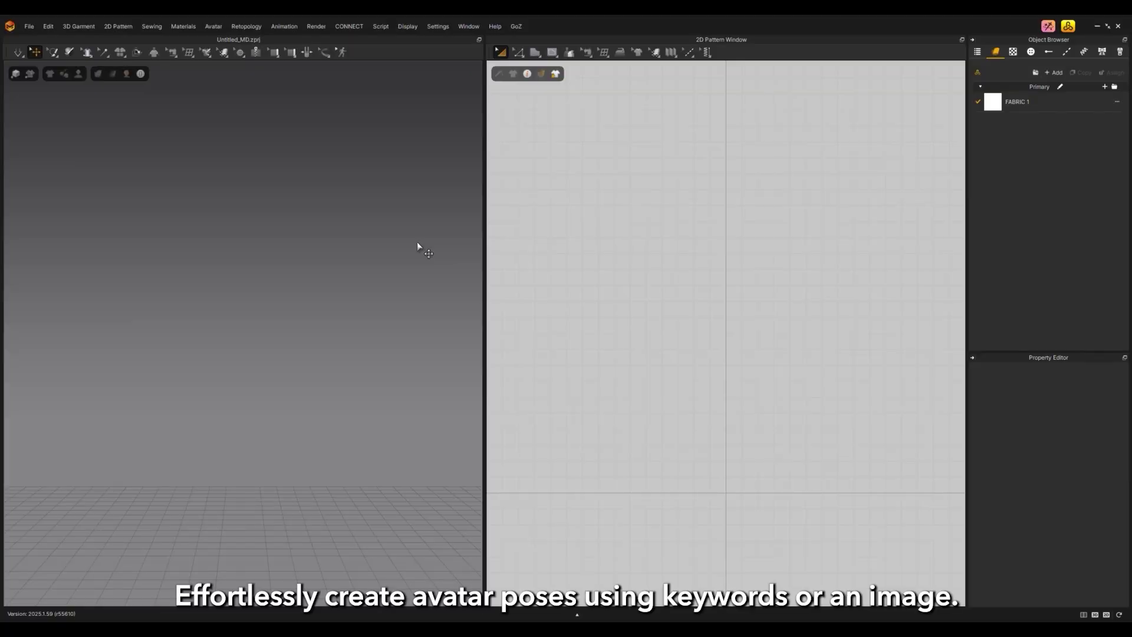
- Open the AI Pose Generator (Beta) and choose Female as the avatar's gender
{"action": "left_click", "coordinate": [213, 27]}
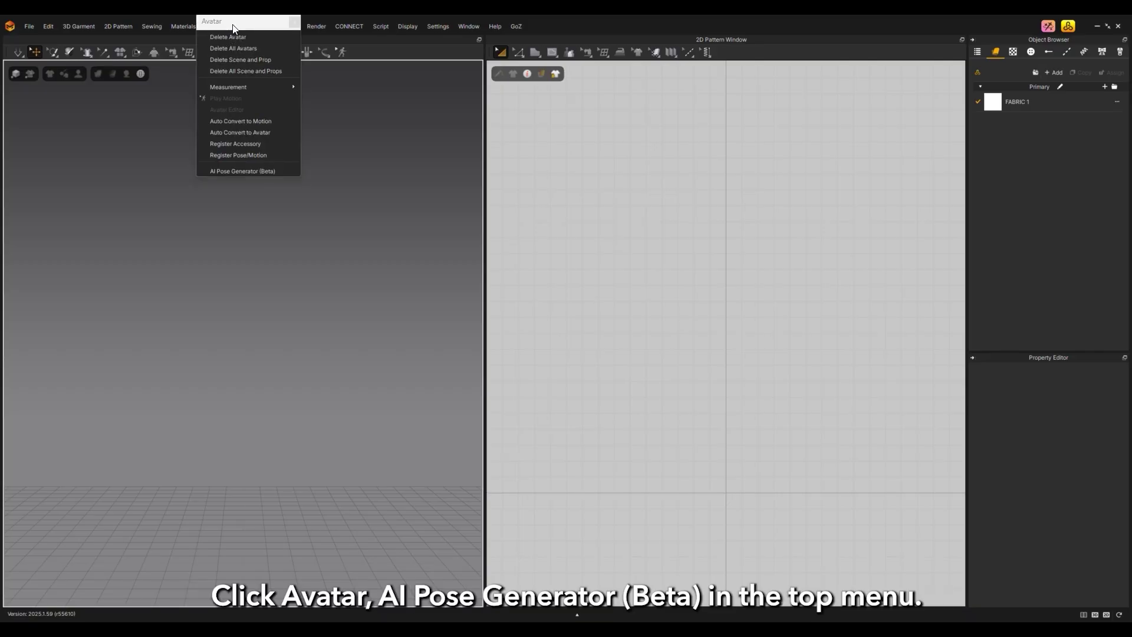
{"action": "left_click_drag", "start_coordinate": [234, 28], "coordinate": [548, 171]}
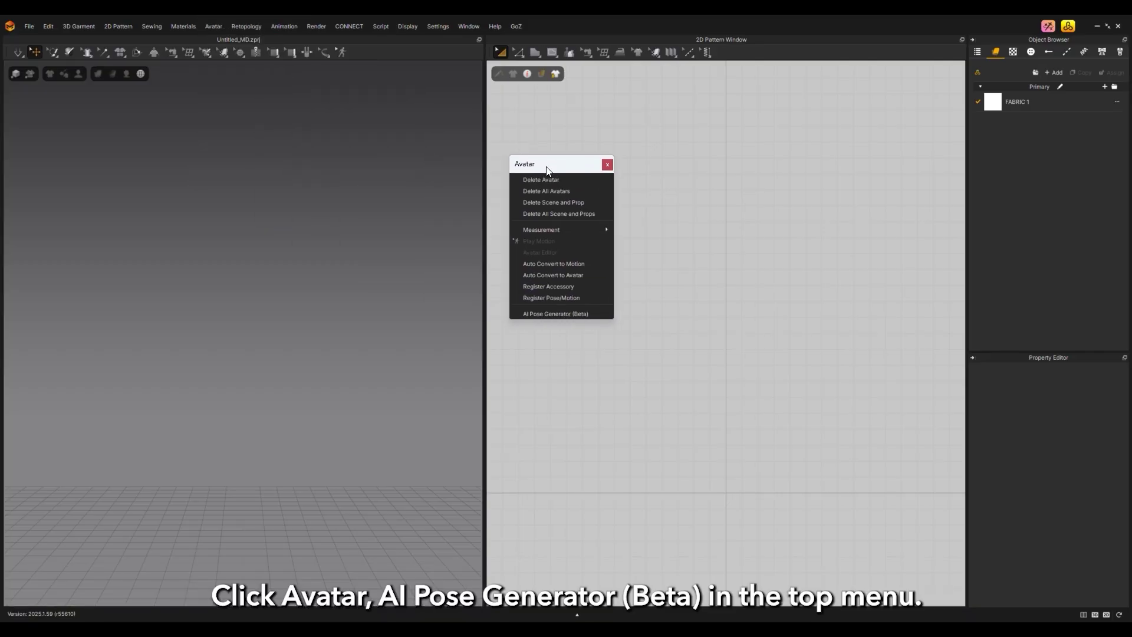
{"action": "left_click", "coordinate": [576, 314]}
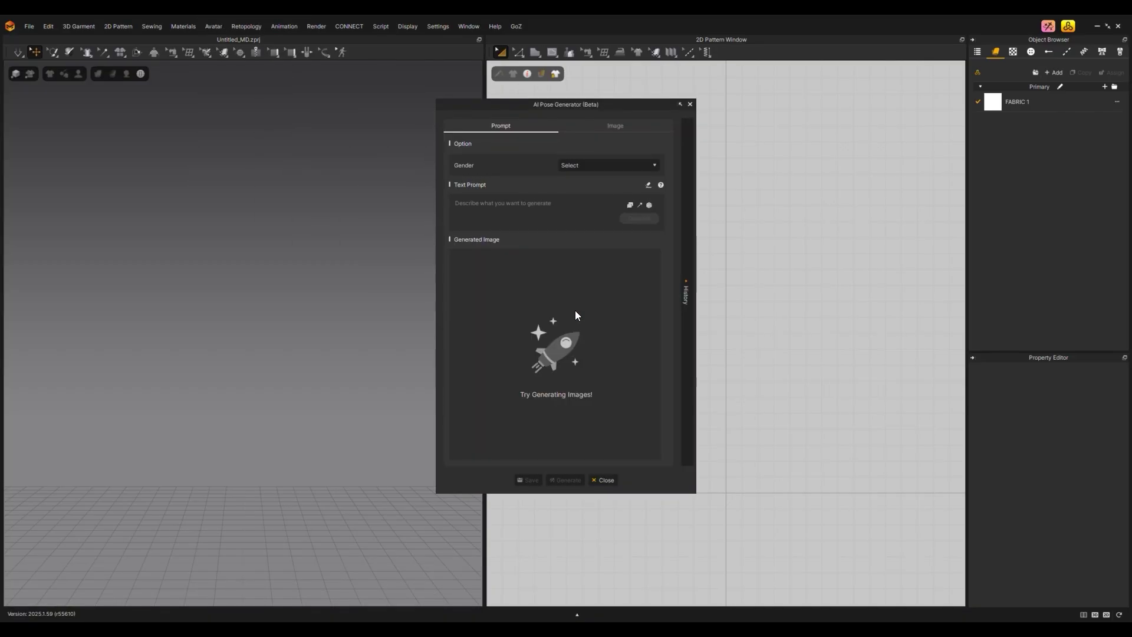
{"action": "left_click", "coordinate": [594, 164]}
{"action": "left_click", "coordinate": [590, 184]}
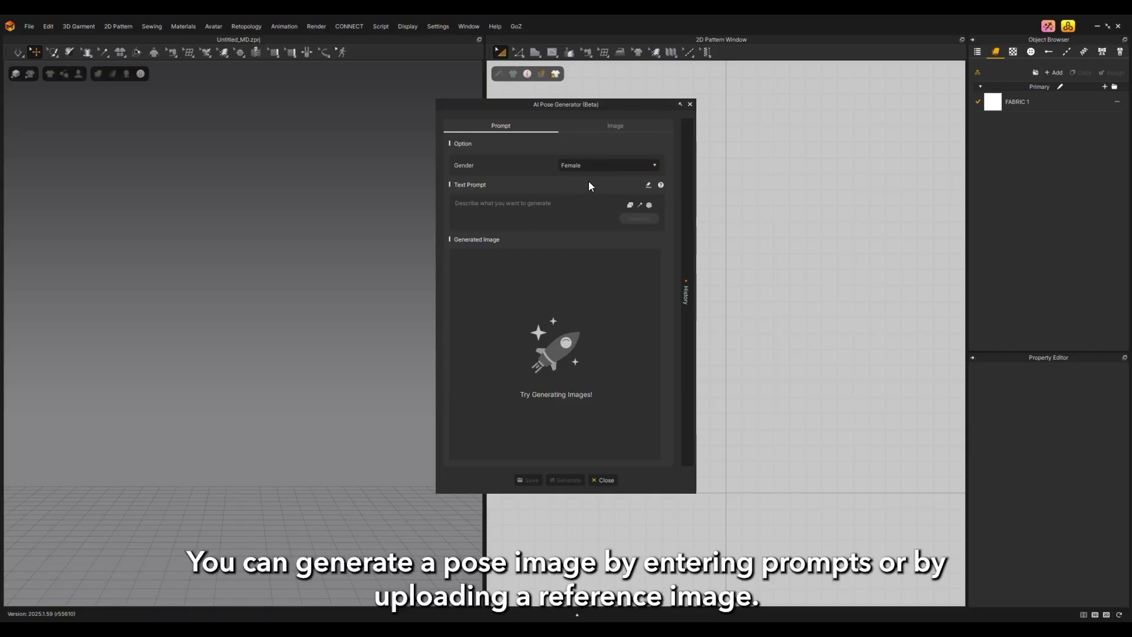
- Try the Male gender for the avatar and return it to Female
{"action": "left_click", "coordinate": [593, 168]}
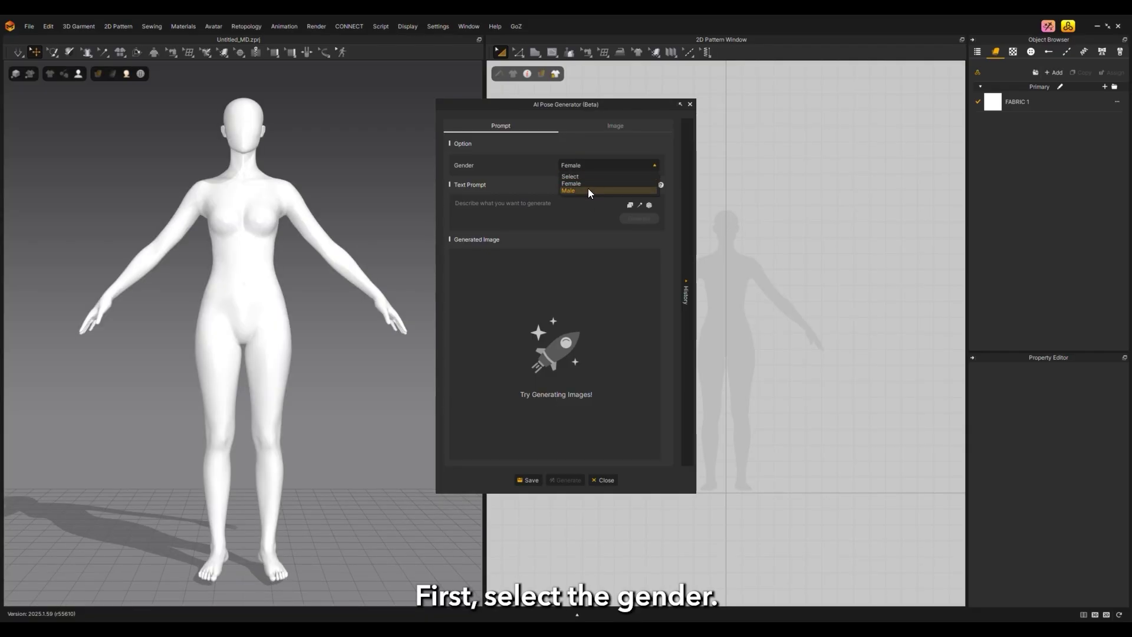
{"action": "left_click", "coordinate": [588, 191]}
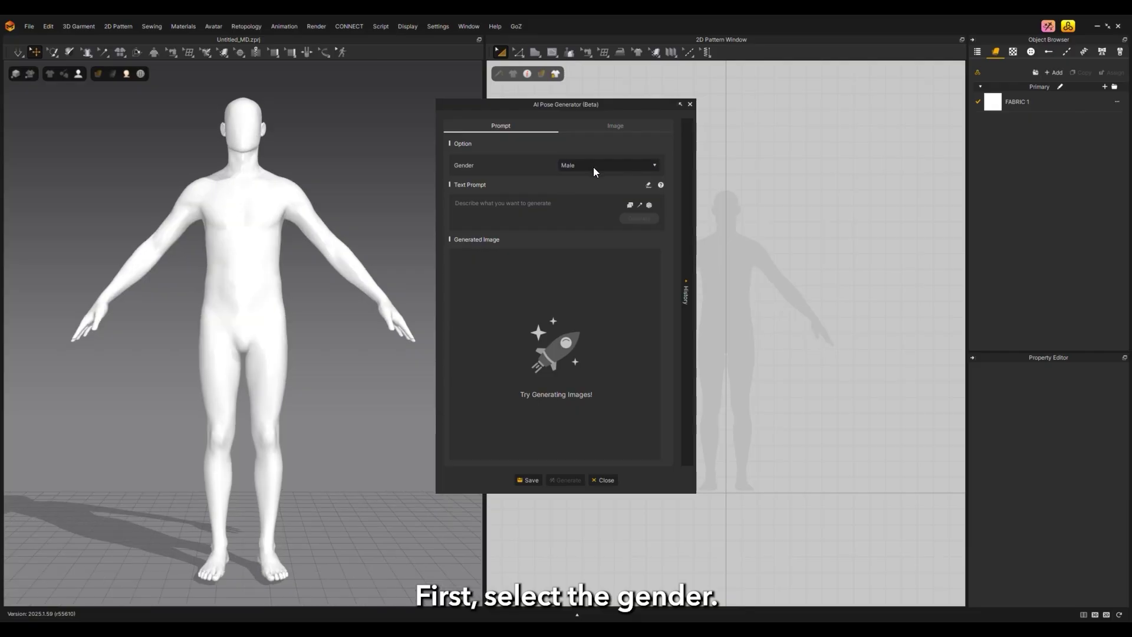
{"action": "left_click", "coordinate": [594, 168]}
{"action": "left_click", "coordinate": [587, 182]}
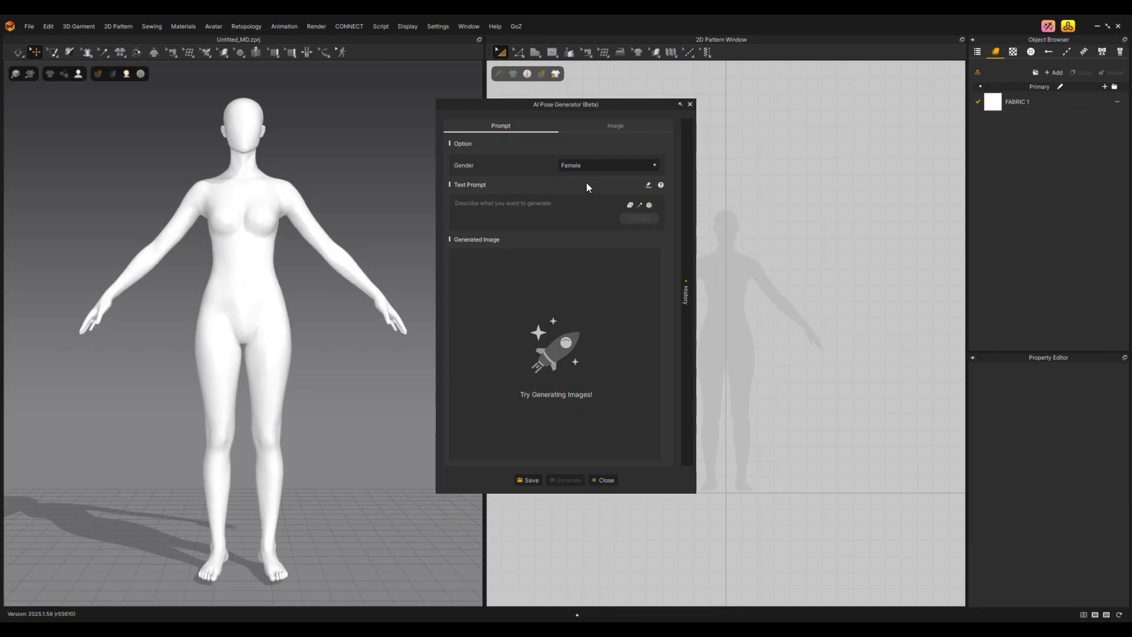
- Look through the keyword suggestions and cycle through several random prompts for the pose
{"action": "left_click", "coordinate": [630, 205]}
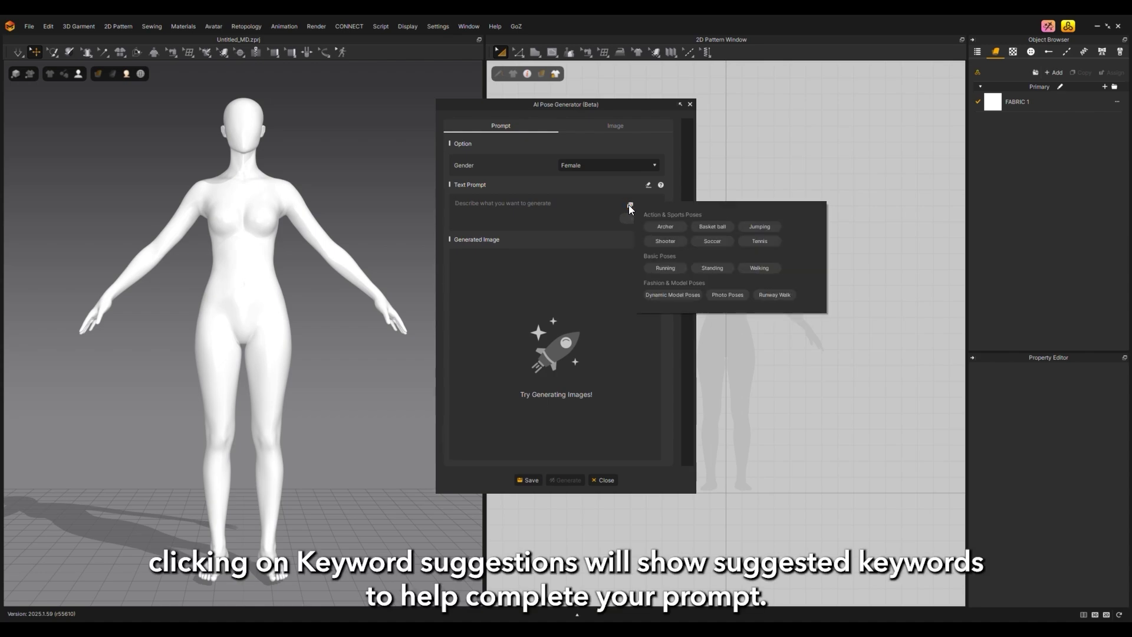
{"action": "left_click", "coordinate": [603, 205]}
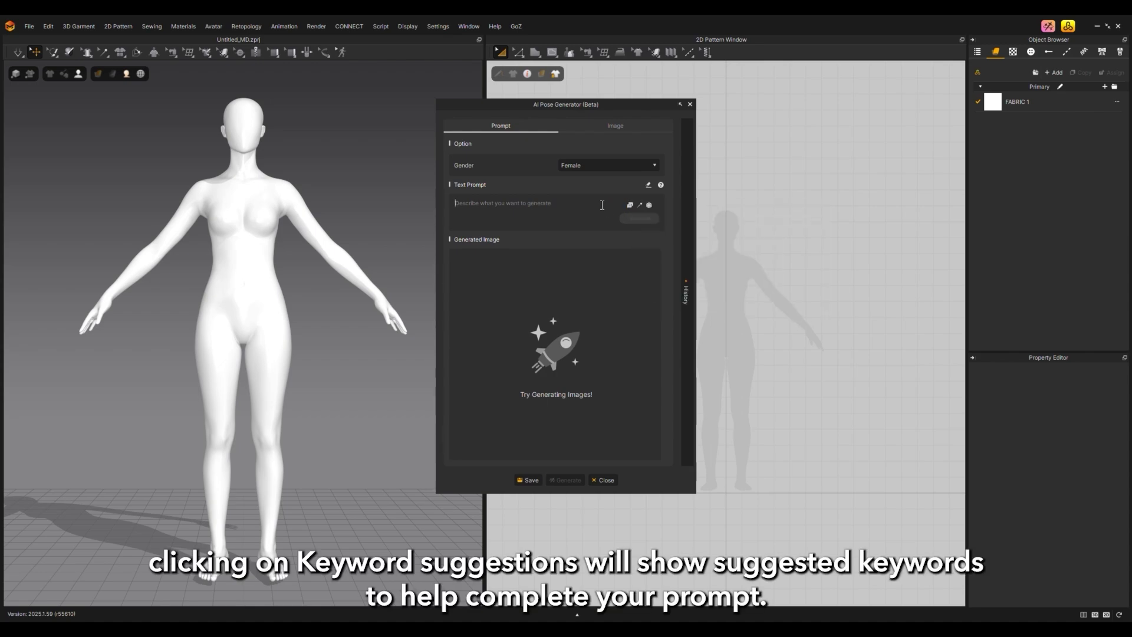
{"action": "left_click", "coordinate": [649, 205]}
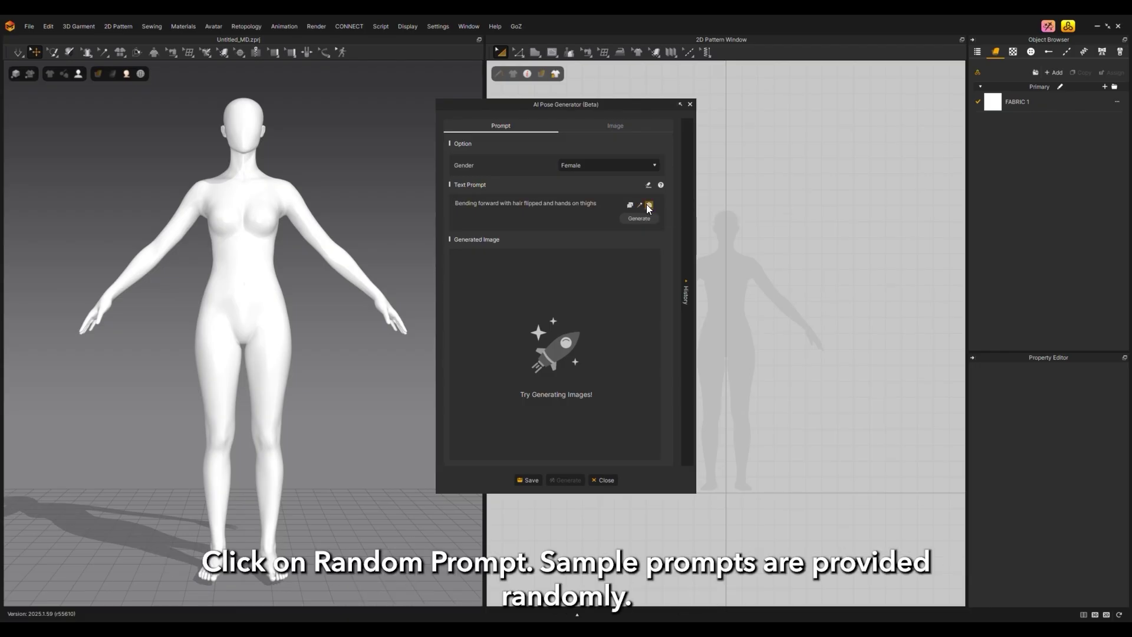
{"action": "left_click", "coordinate": [649, 206]}
{"action": "left_click", "coordinate": [649, 206]}
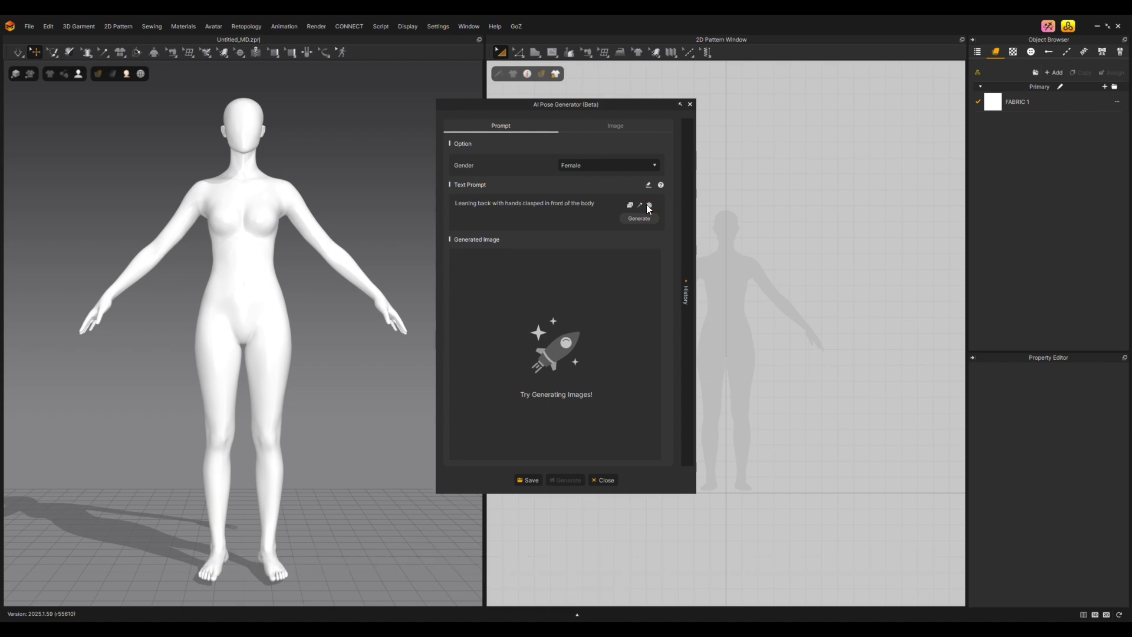
{"action": "left_click", "coordinate": [647, 206]}
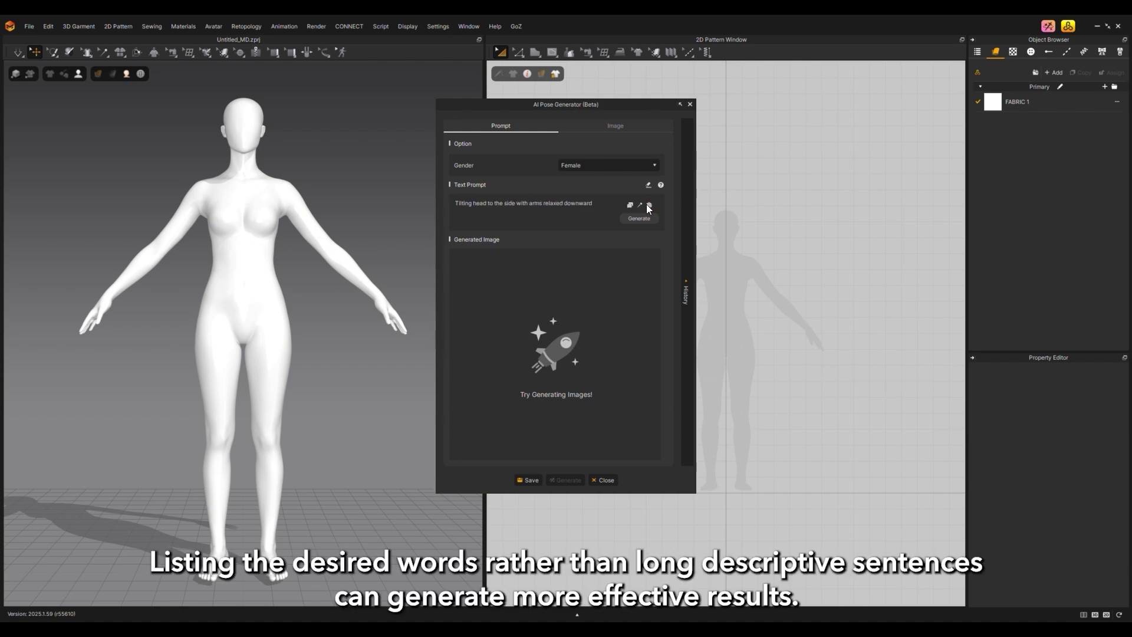
- Generate a pose image from the prompt "Waving hand, sitting" and apply its pose to the avatar
{"action": "left_click_drag", "start_coordinate": [456, 204], "coordinate": [594, 204]}
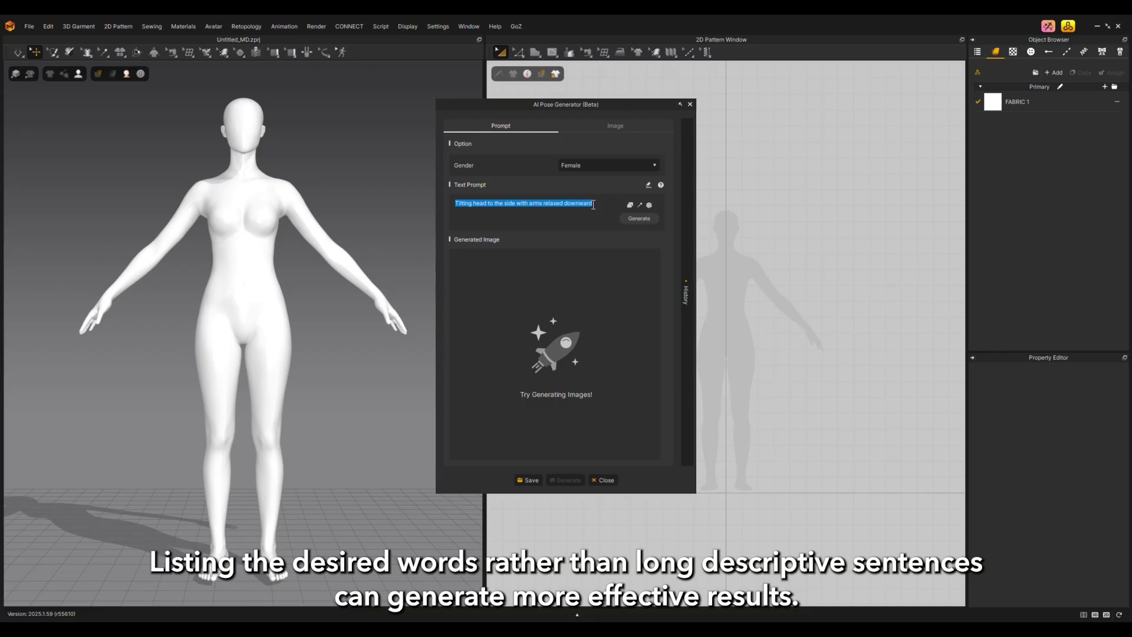
{"action": "type", "text": "Waving hand"}
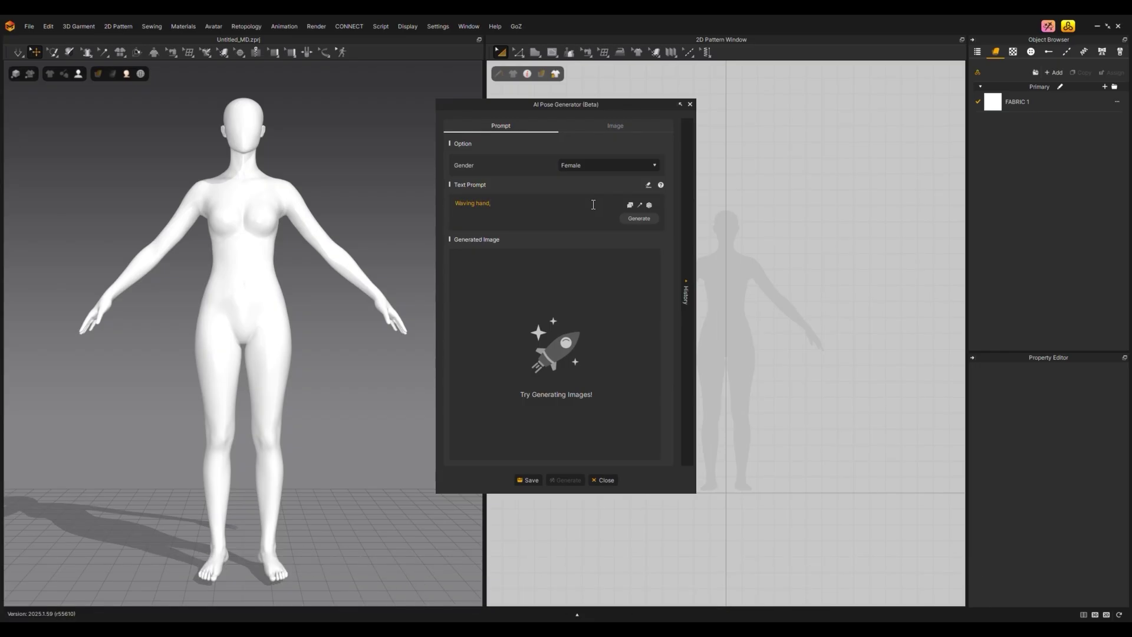
{"action": "type", "text": ", sitting"}
{"action": "left_click", "coordinate": [639, 220]}
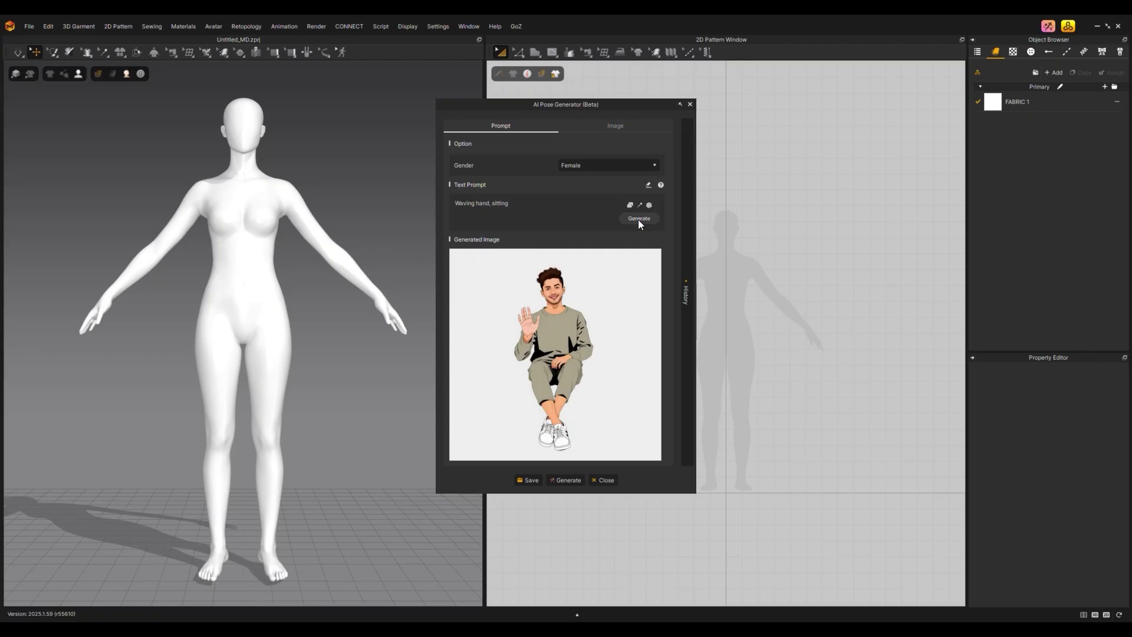
{"action": "left_click", "coordinate": [570, 478]}
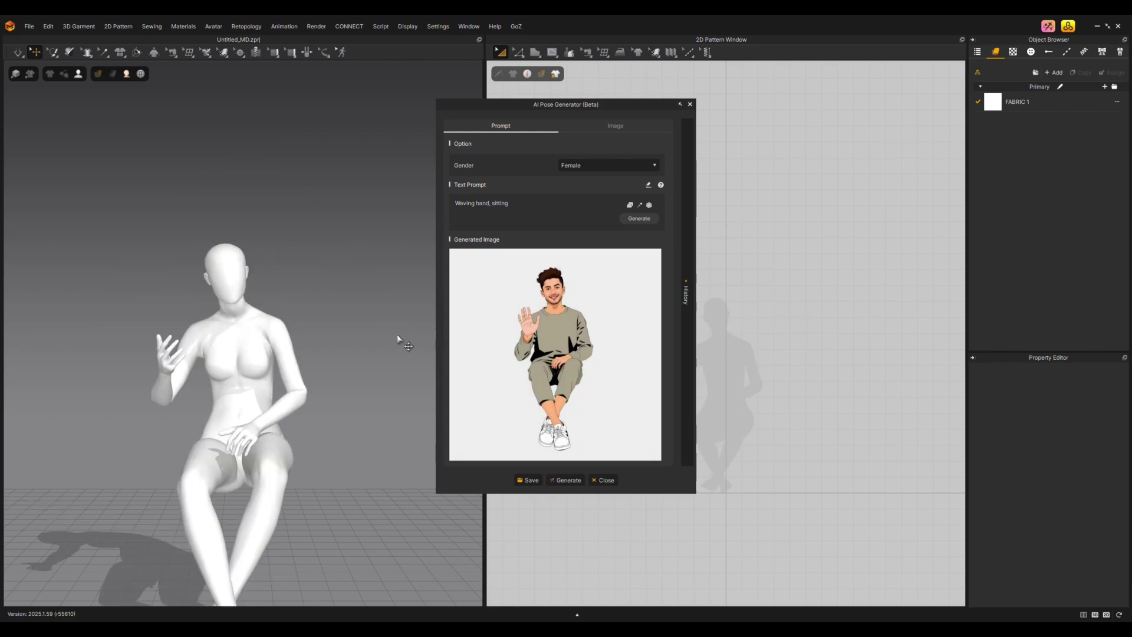
{"action": "right_click_drag", "start_coordinate": [397, 337], "coordinate": [369, 348]}
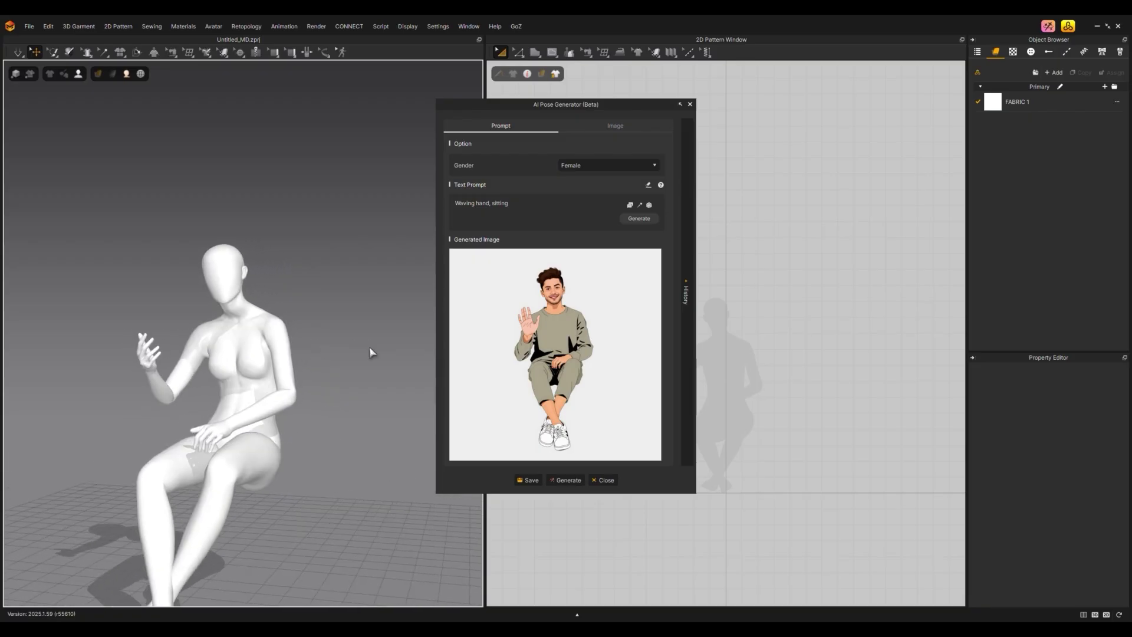
{"action": "left_click", "coordinate": [625, 130]}
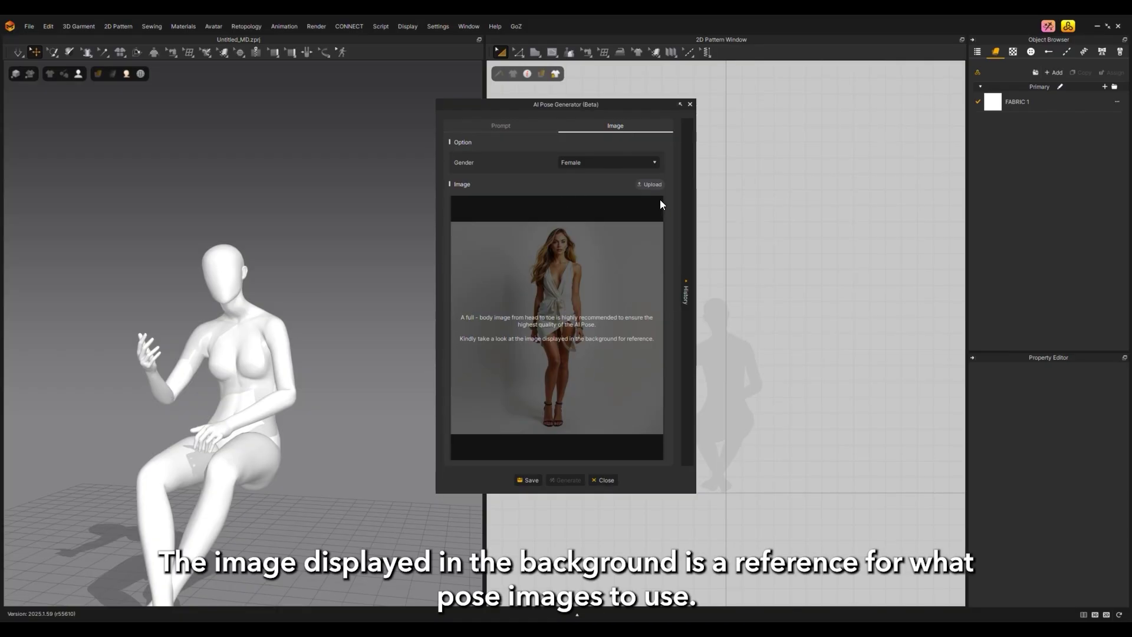
{"action": "left_click", "coordinate": [651, 184]}
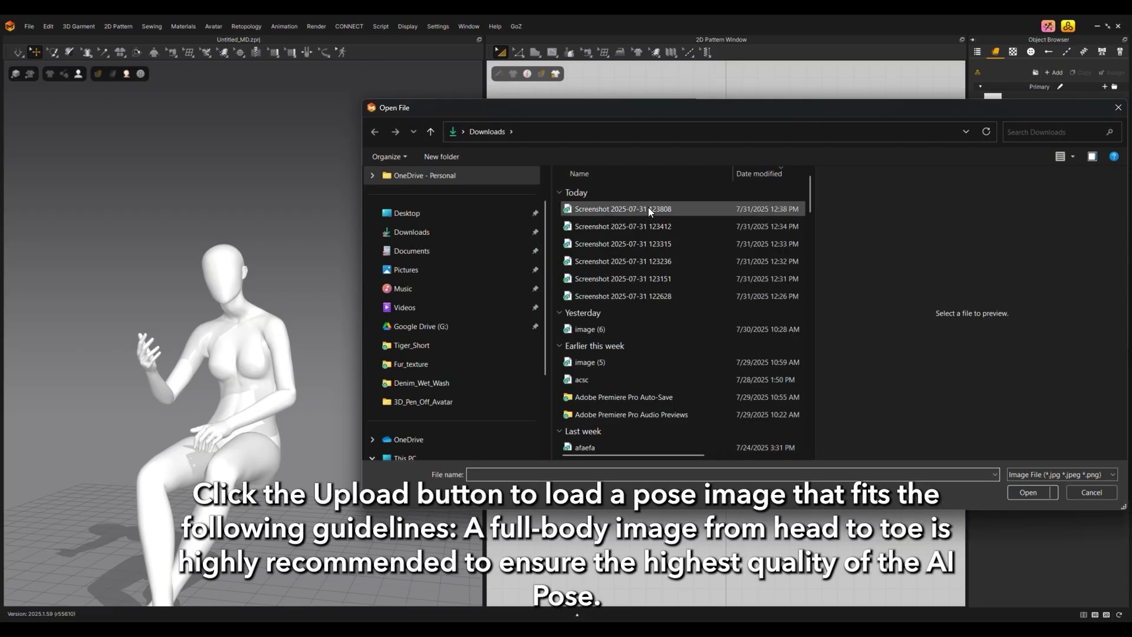
{"action": "left_click", "coordinate": [649, 209]}
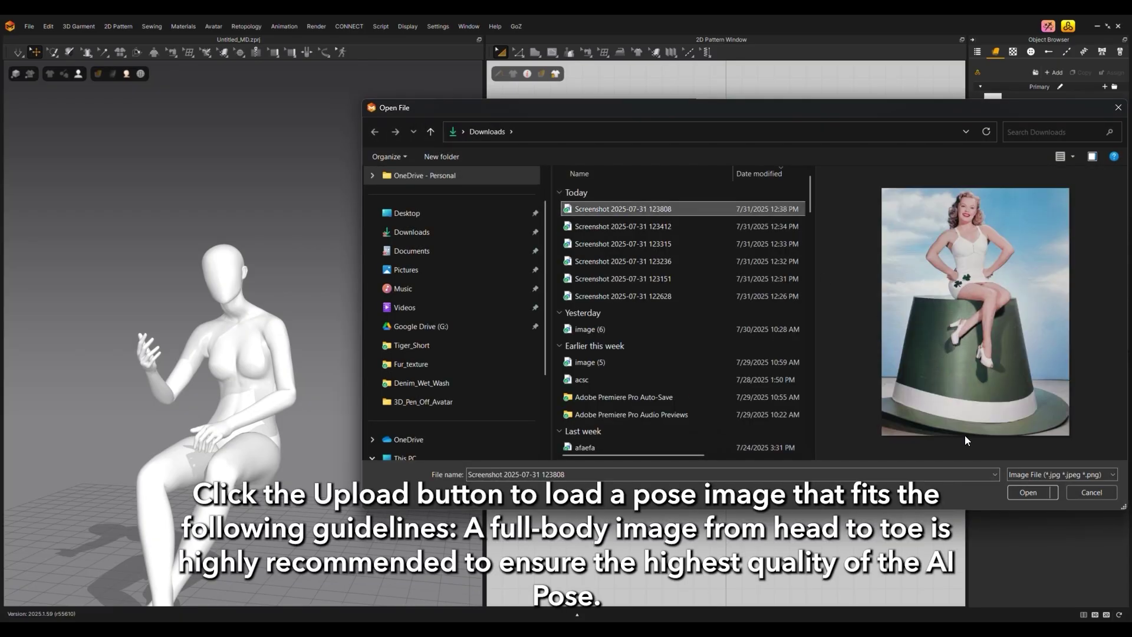
{"action": "left_click", "coordinate": [1023, 491]}
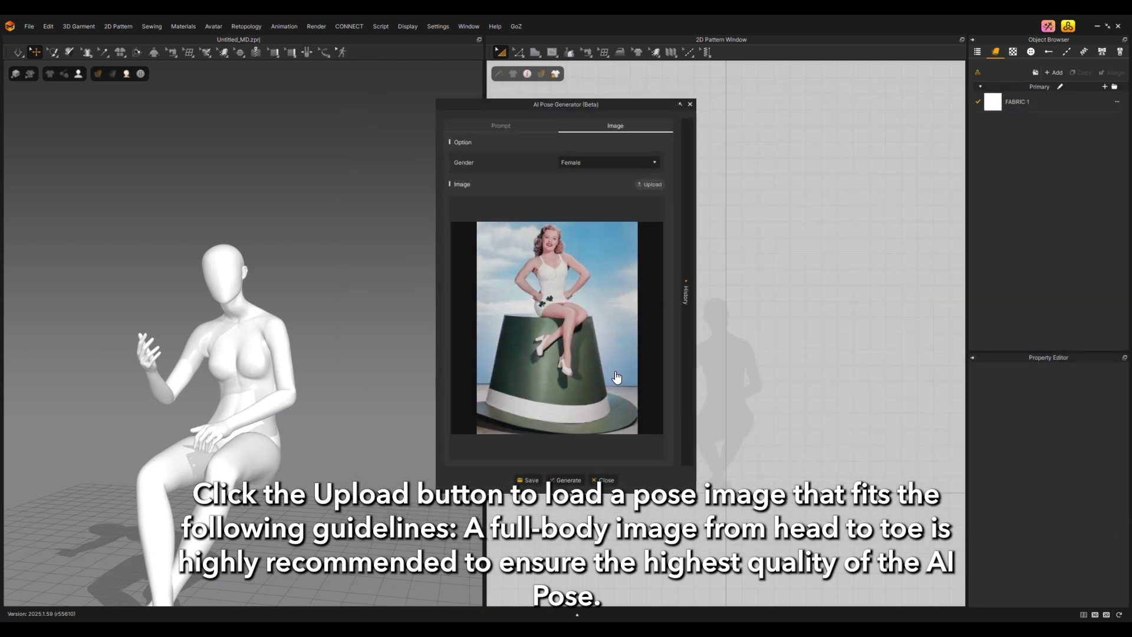
{"action": "left_click", "coordinate": [566, 480]}
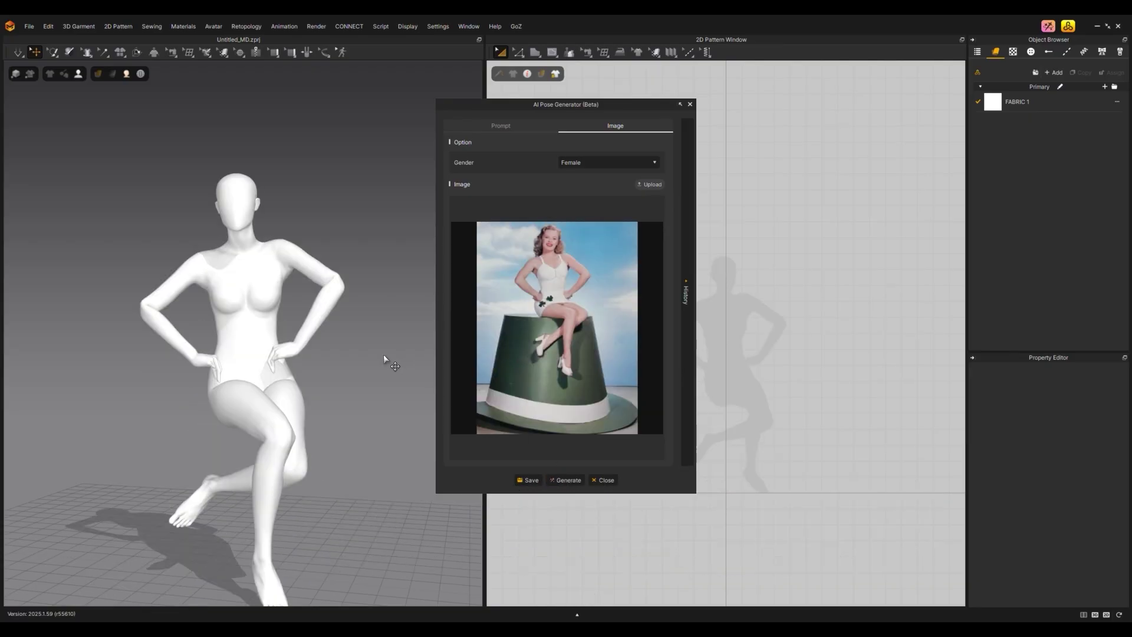
{"action": "mouse_move", "coordinate": [374, 353]}
{"action": "right_mouse_down"}
{"action": "mouse_move", "coordinate": [188, 361]}
{"action": "mouse_move", "coordinate": [314, 372]}
{"action": "mouse_move", "coordinate": [389, 356]}
{"action": "mouse_move", "coordinate": [373, 361]}
{"action": "right_mouse_up"}
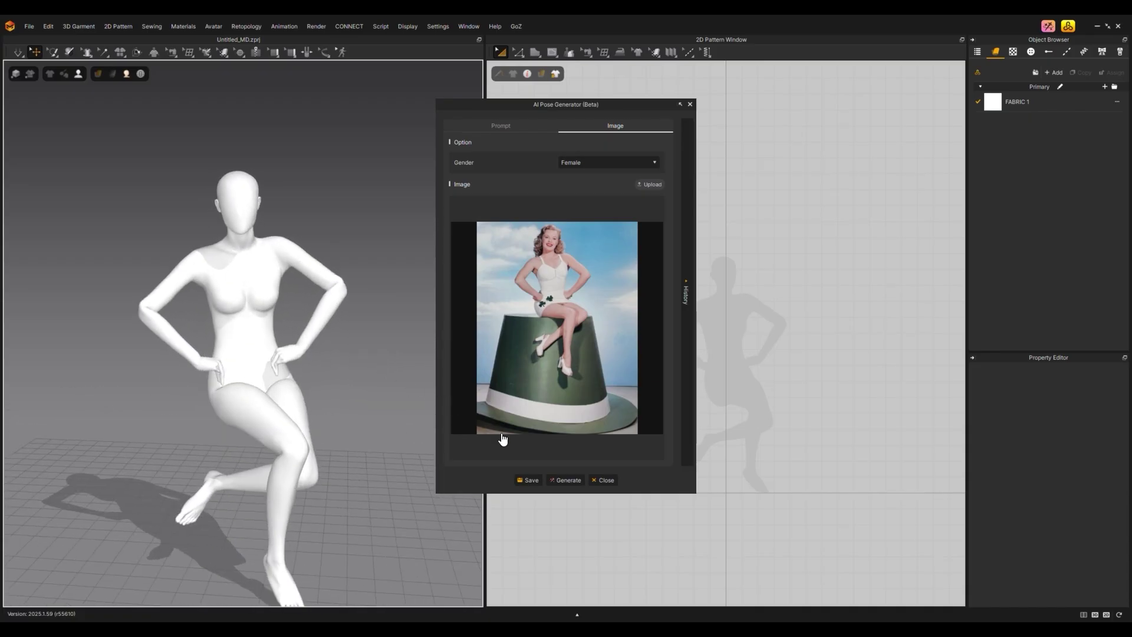
- Save the generated pose as the POS file sitting_pose in the Female Pose folder and close the AI Pose Generator
{"action": "left_click", "coordinate": [529, 479]}
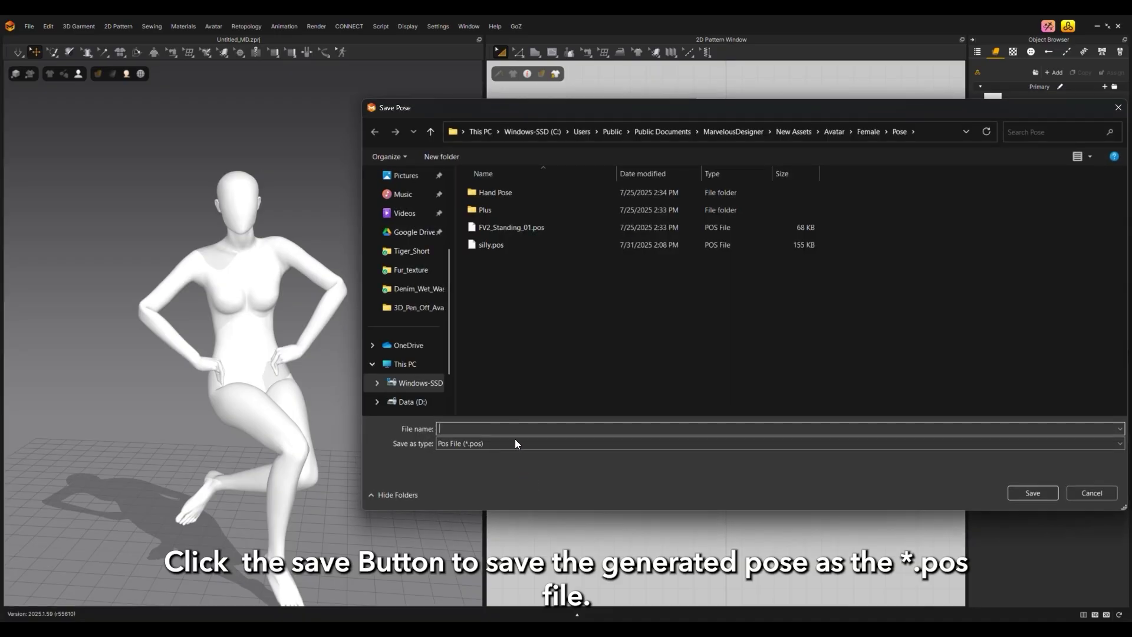
{"action": "type", "text": "sitting_pose"}
{"action": "key", "text": "Return"}
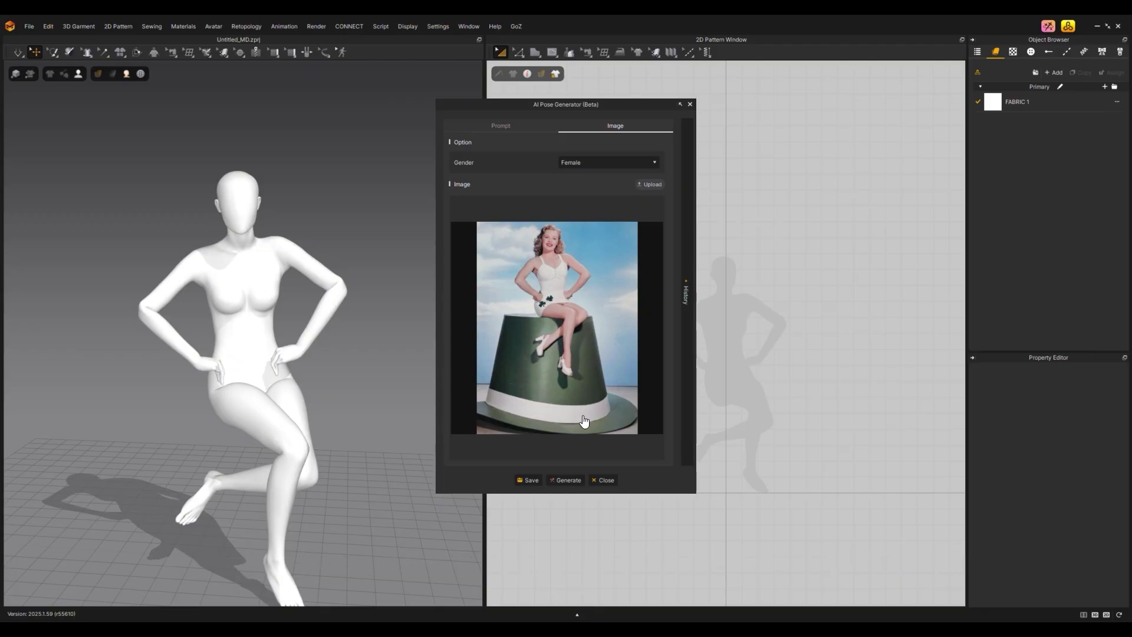
{"action": "left_click", "coordinate": [603, 481]}
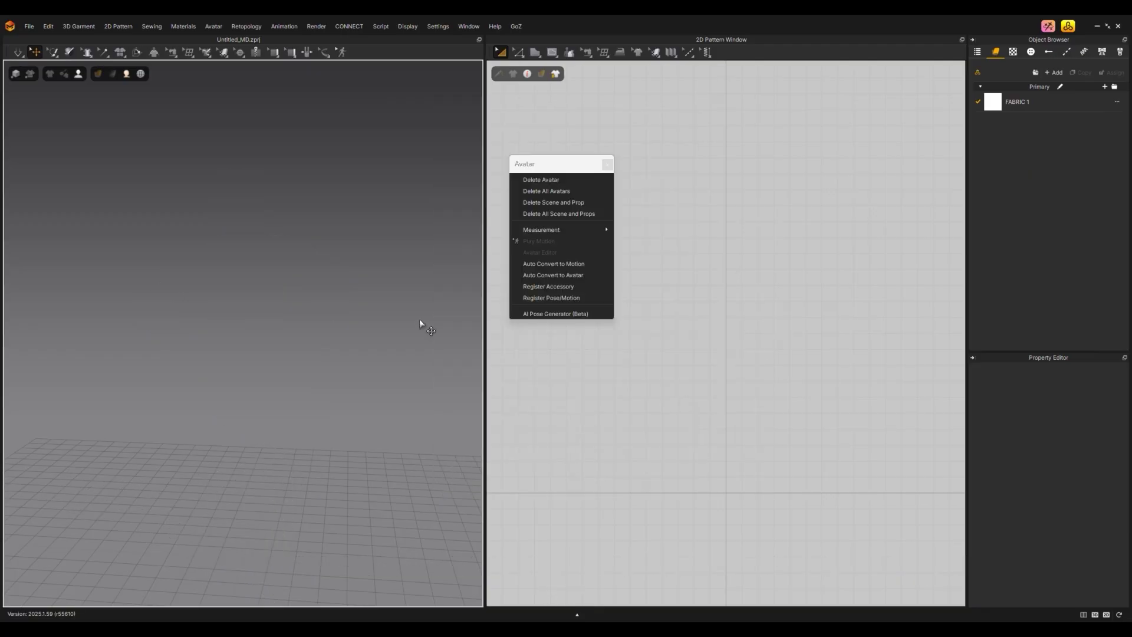
- Load the female avatar FV2.1_Mia.avt from the asset library into the empty 3D scene
{"action": "key", "text": "ctrl+space"}
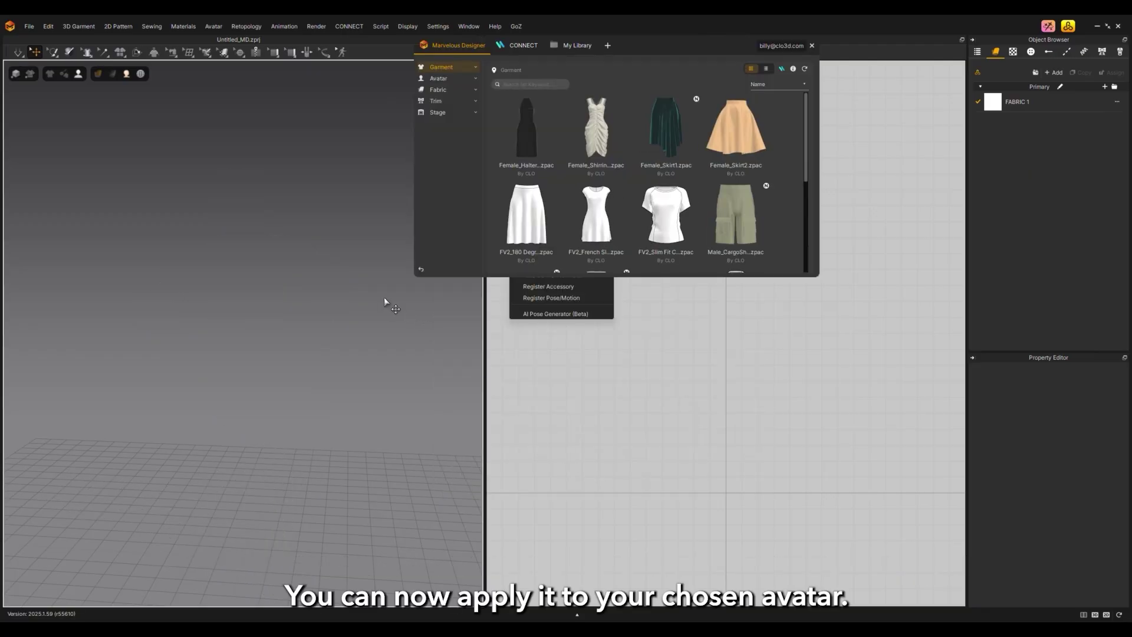
{"action": "left_click", "coordinate": [433, 79]}
{"action": "double_click", "coordinate": [582, 135]}
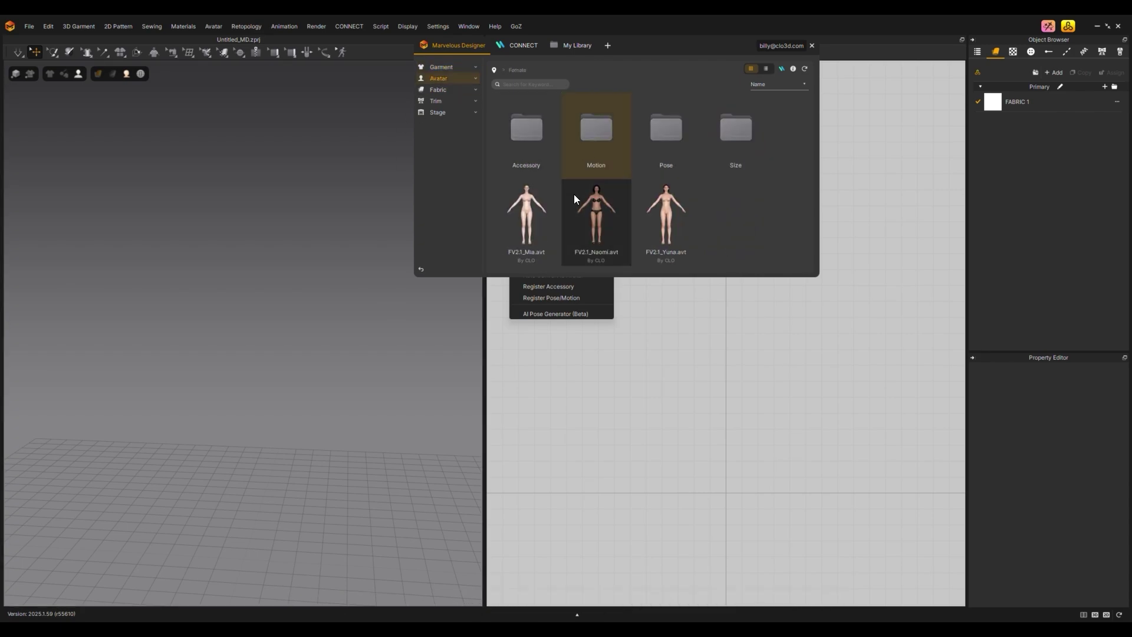
{"action": "double_click", "coordinate": [536, 216]}
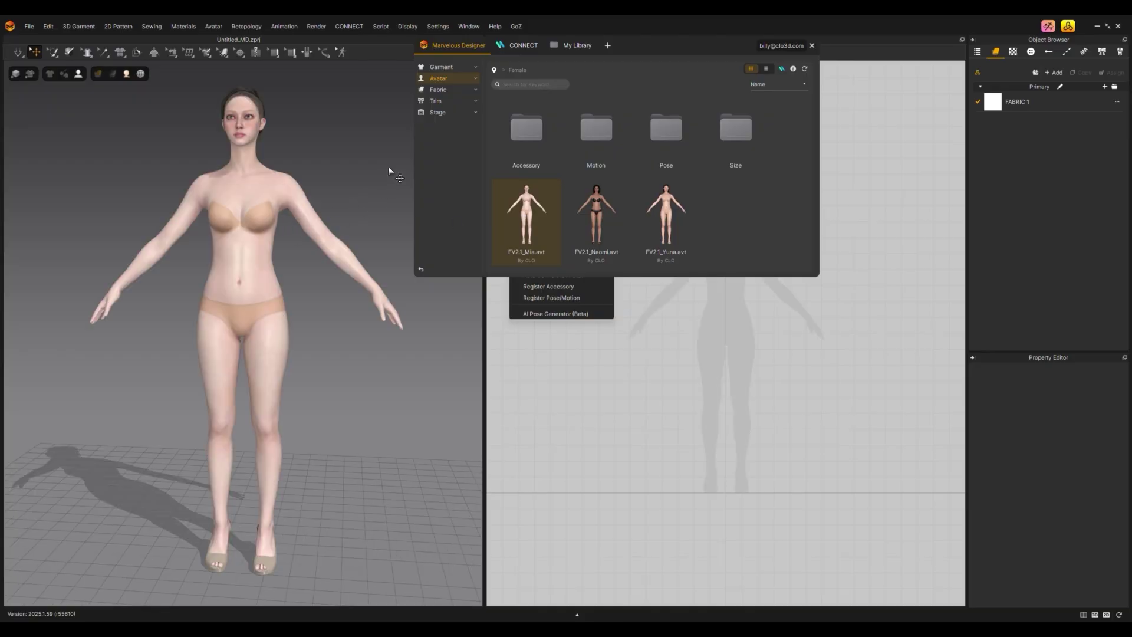
- Apply the saved sitting_pose.pos to the avatar with the Pose Only (Maintain Avatar Size) option
{"action": "double_click", "coordinate": [665, 128]}
{"action": "scroll", "coordinate": [676, 165], "scroll_direction": "down", "scroll_amount": 3}
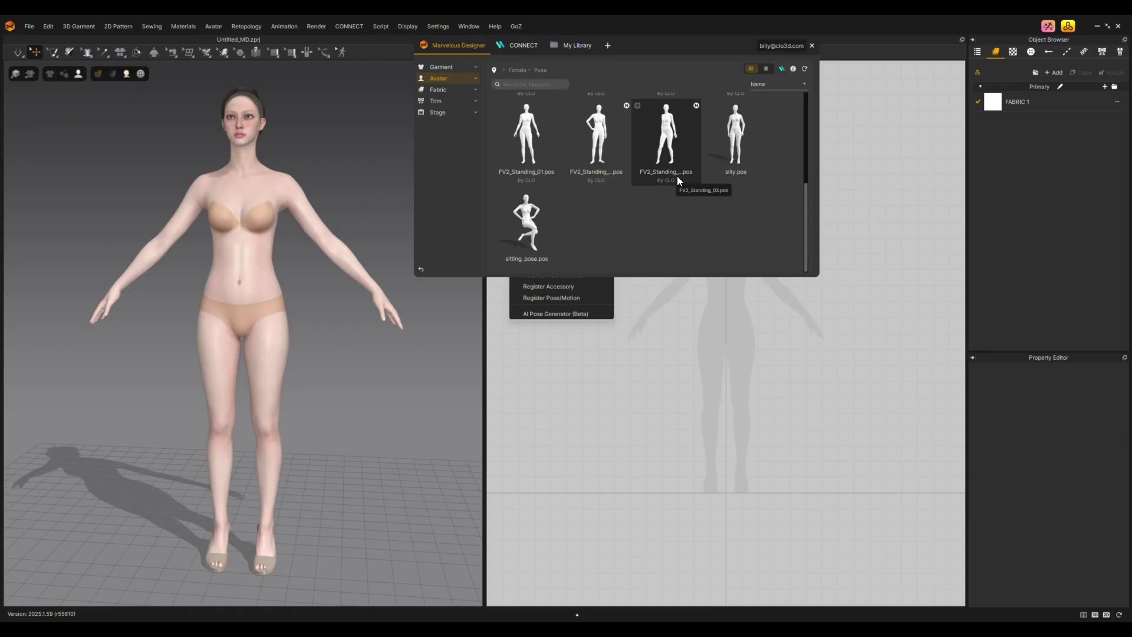
{"action": "left_click", "coordinate": [532, 228]}
{"action": "double_click", "coordinate": [532, 228]}
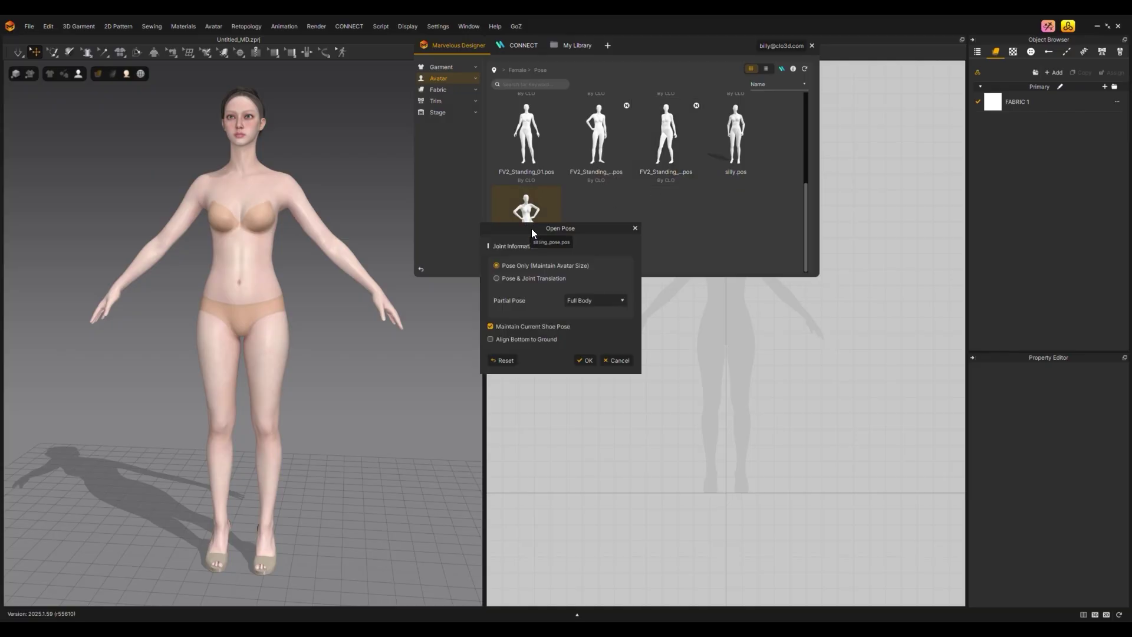
{"action": "left_click", "coordinate": [582, 360]}
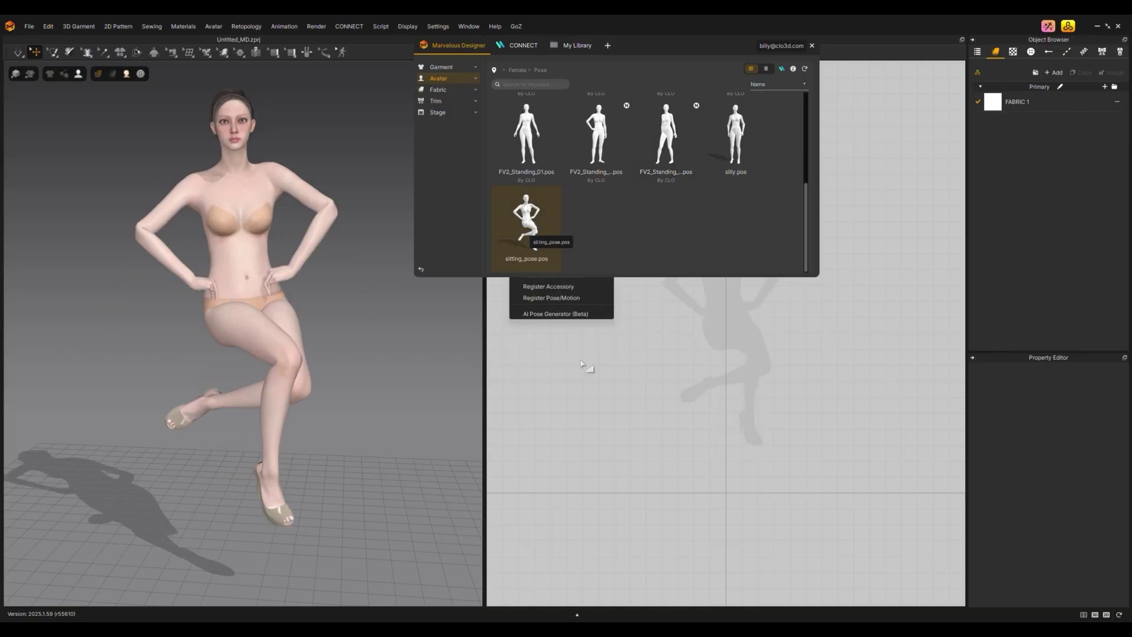
- Show the avatar's joints in the 3D view
{"action": "mouse_move", "coordinate": [329, 310]}
{"action": "right_mouse_down"}
{"action": "mouse_move", "coordinate": [290, 302]}
{"action": "mouse_move", "coordinate": [171, 332]}
{"action": "mouse_move", "coordinate": [346, 321]}
{"action": "mouse_move", "coordinate": [334, 313]}
{"action": "right_mouse_up"}
{"action": "left_click", "coordinate": [79, 73]}
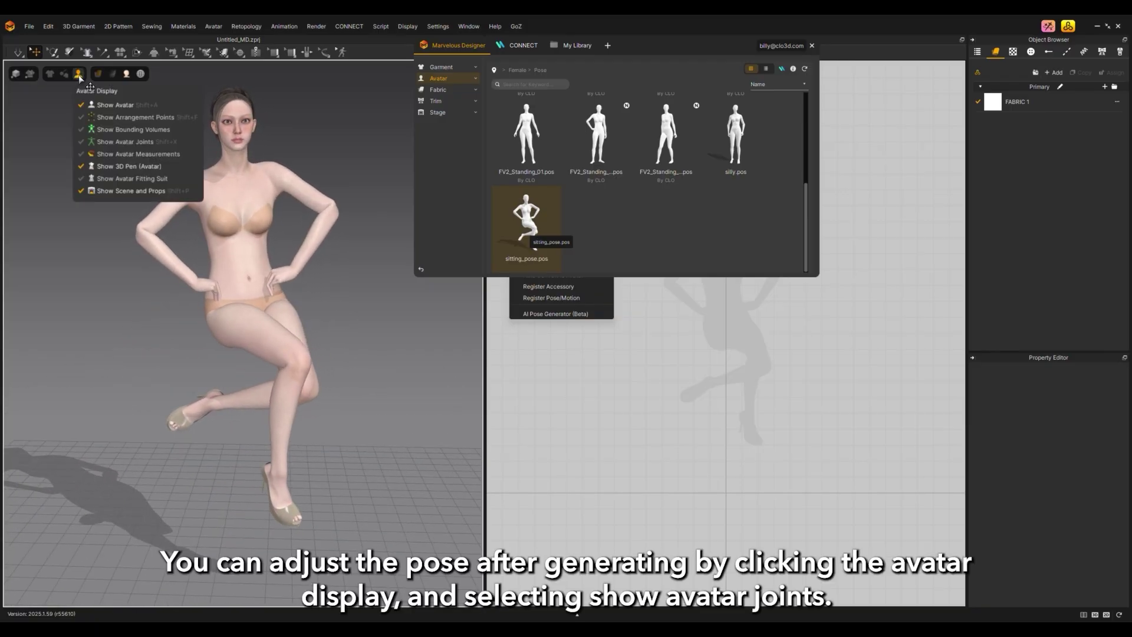
{"action": "left_click", "coordinate": [101, 141]}
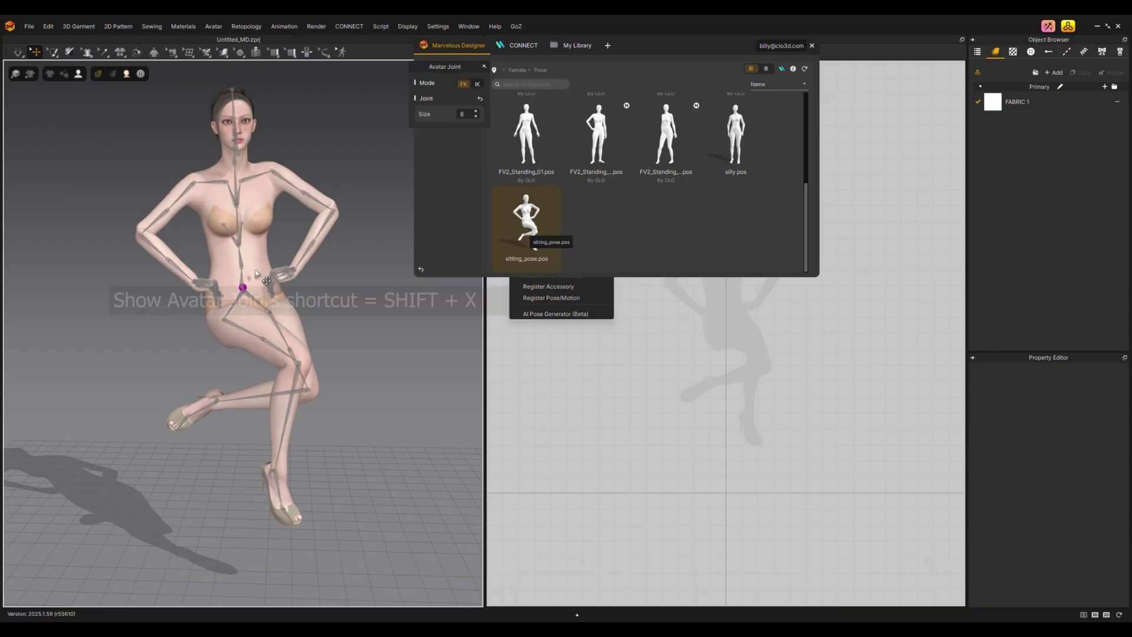